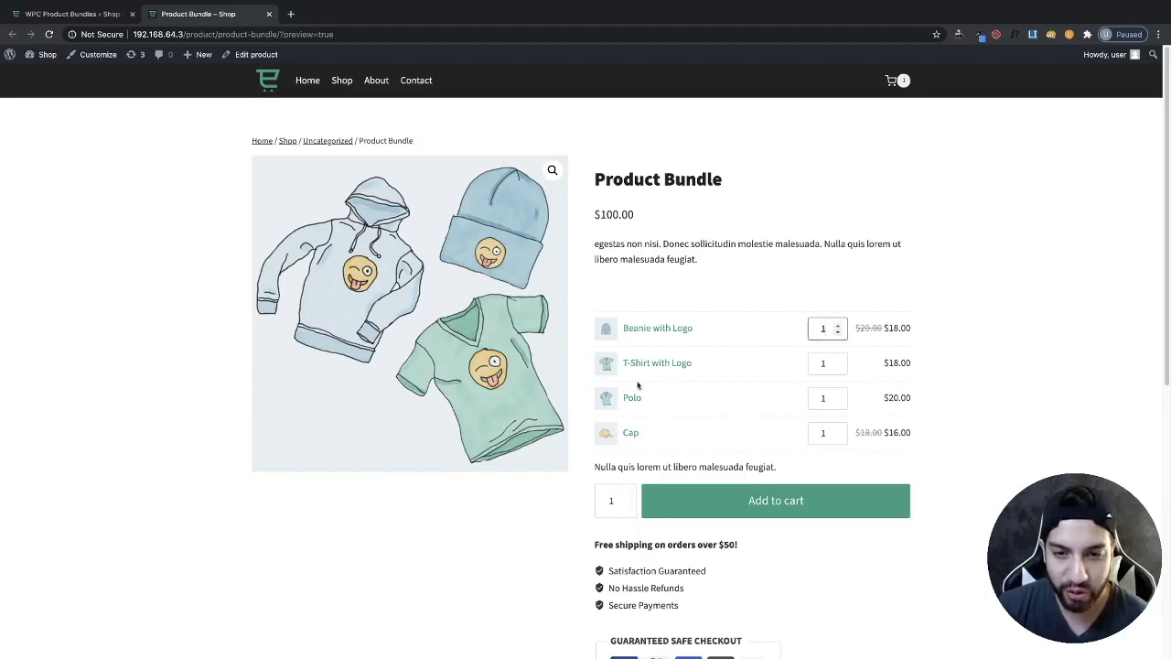
Step: Try the quantity controls of the bundled Beanie with Logo, T-Shirt with Logo, Polo and Cap in the product preview
{"action": "left_click", "coordinate": [838, 325]}
{"action": "left_click", "coordinate": [838, 360]}
{"action": "left_click", "coordinate": [838, 394]}
{"action": "left_click", "coordinate": [838, 429]}
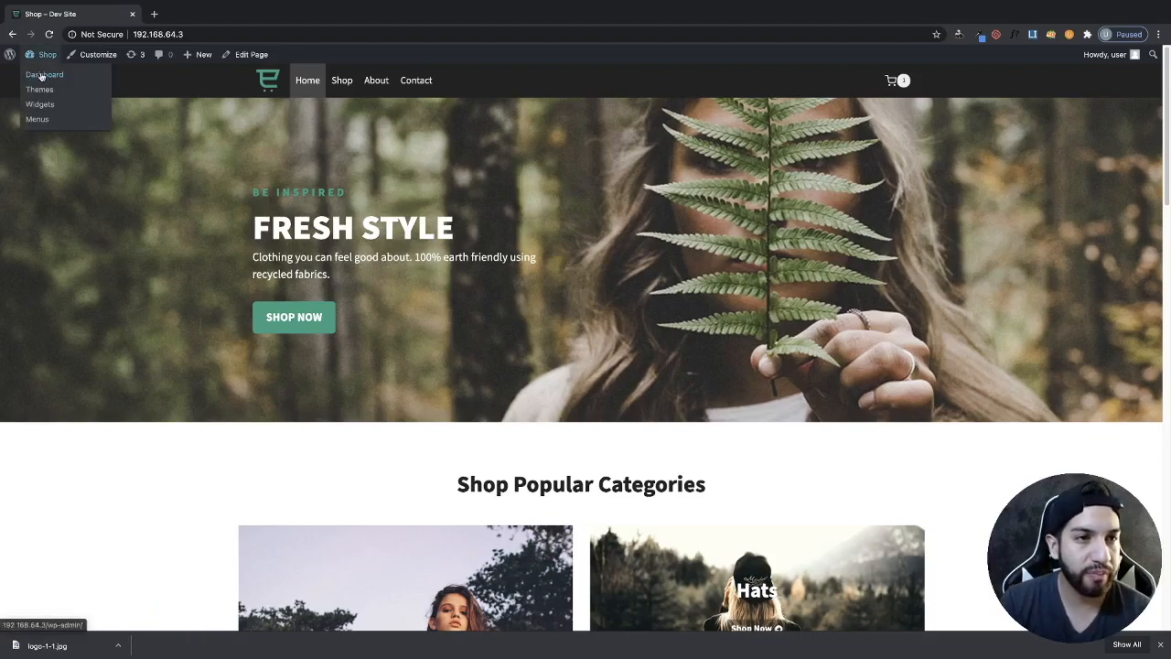
Step: Go to the WordPress dashboard and open the page for adding new plugins
{"action": "left_click", "coordinate": [42, 75]}
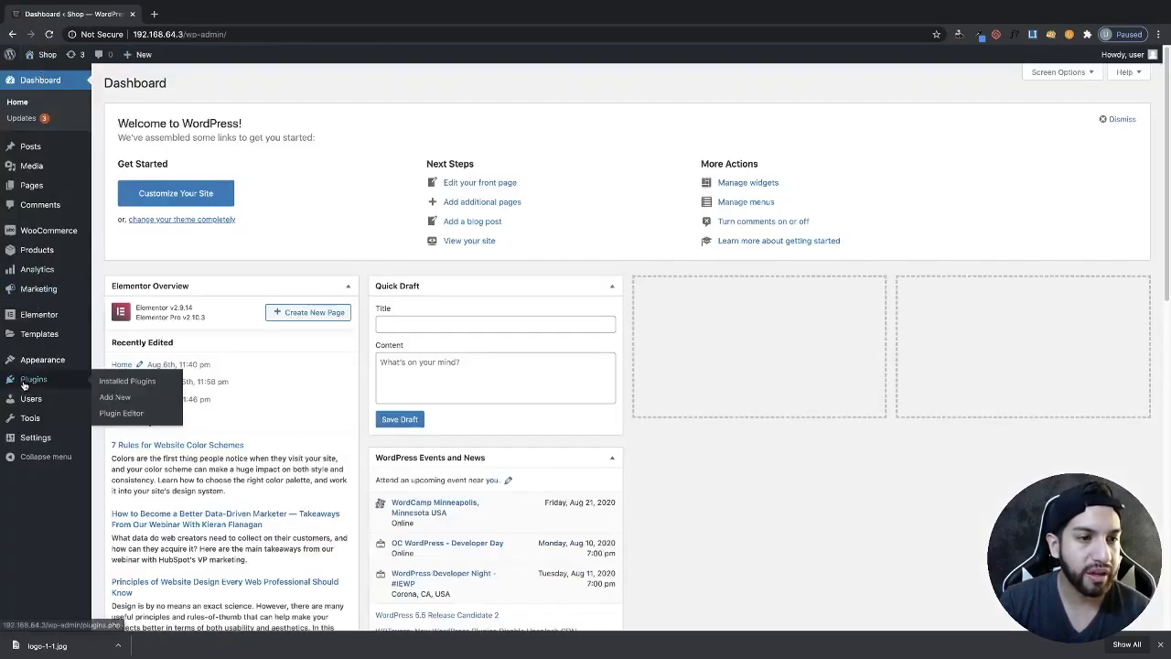
{"action": "left_click", "coordinate": [23, 383]}
{"action": "left_click", "coordinate": [169, 85]}
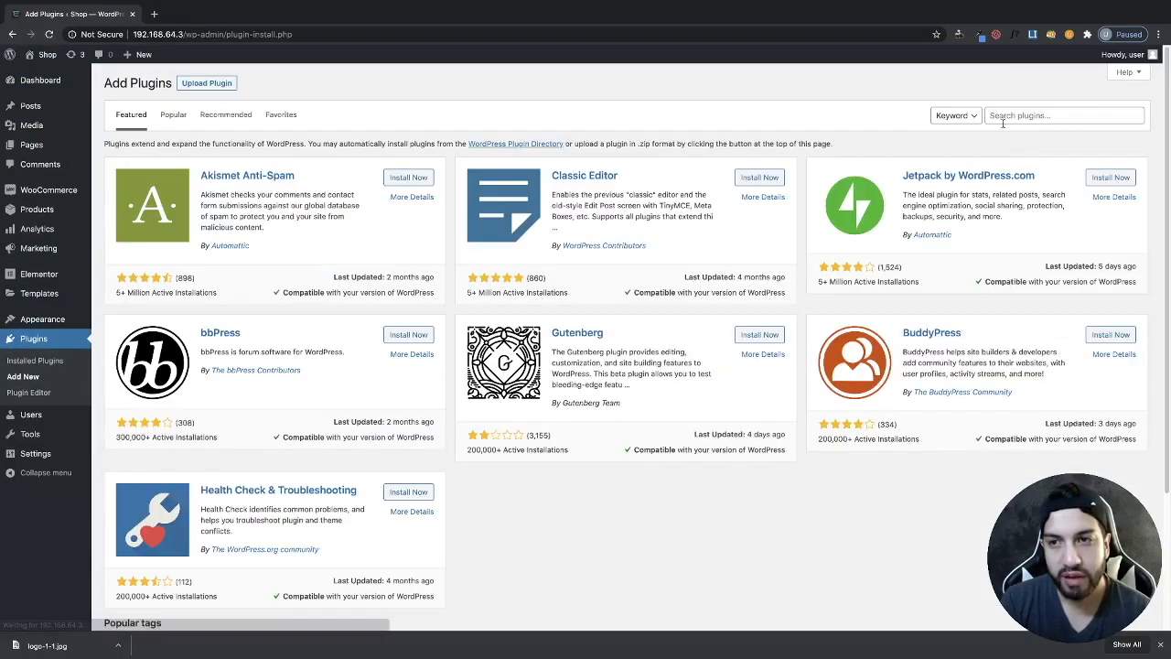
Step: Search the plugin directory for "product bundle", and install and activate WPC Product Bundles for WooCommerce
{"action": "left_click", "coordinate": [994, 116]}
{"action": "type", "text": "product bundle"}
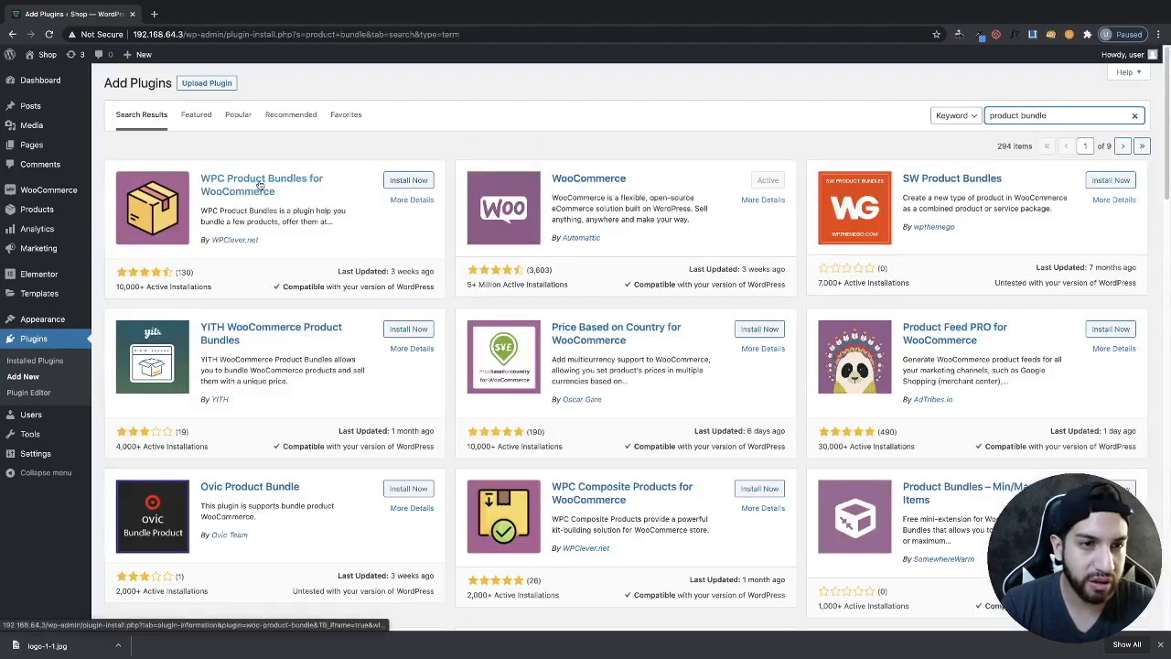
{"action": "left_click", "coordinate": [405, 181]}
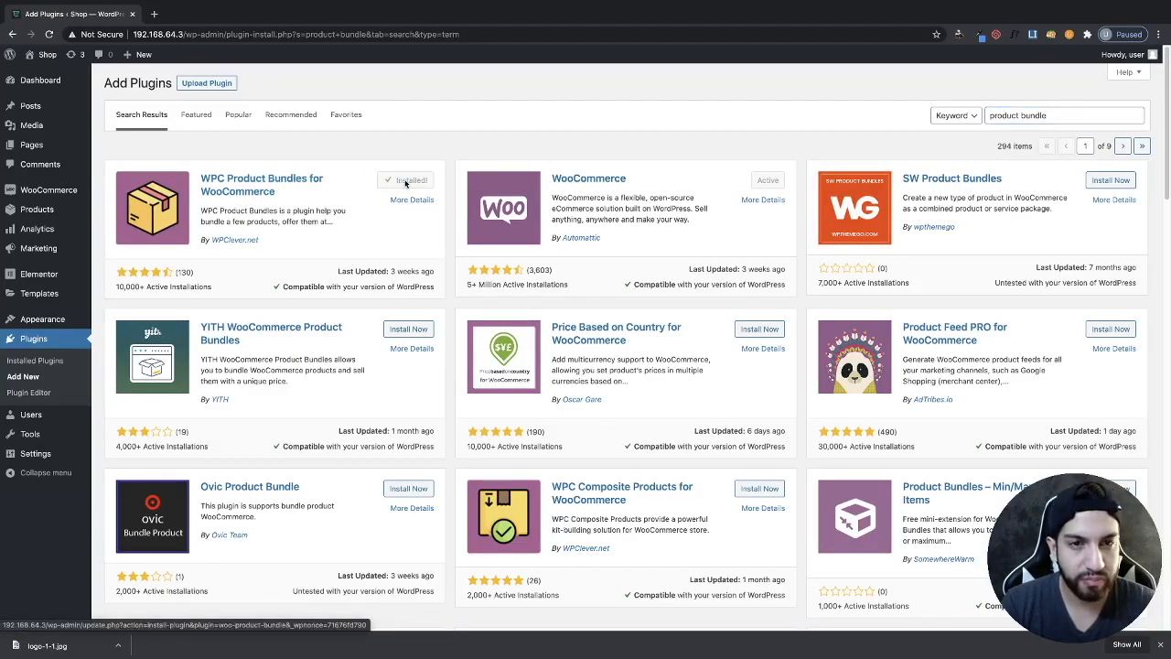
{"action": "left_click", "coordinate": [405, 182]}
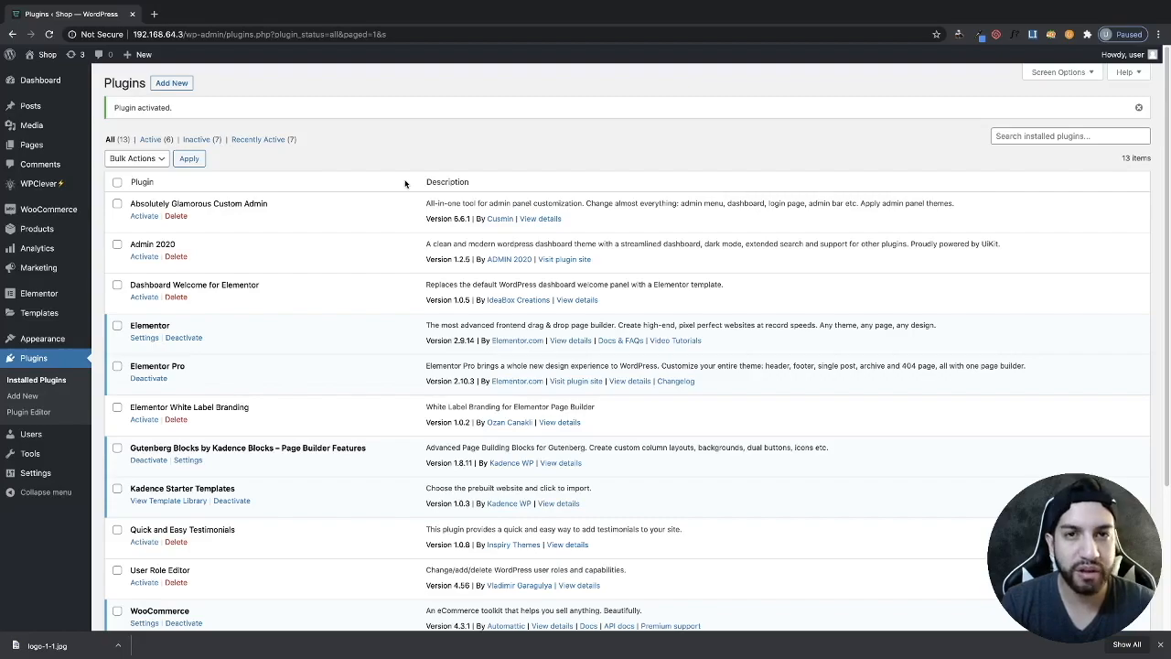
Step: Create a new WooCommerce product named "Product Bundle"
{"action": "left_click", "coordinate": [41, 236]}
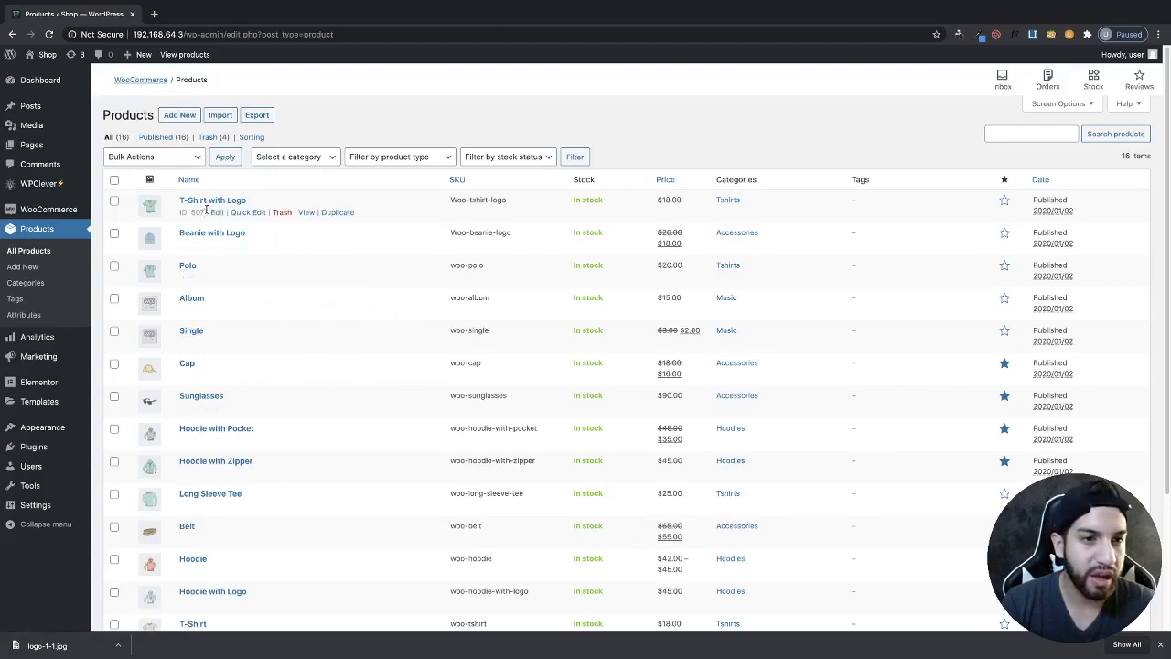
{"action": "left_click", "coordinate": [179, 114]}
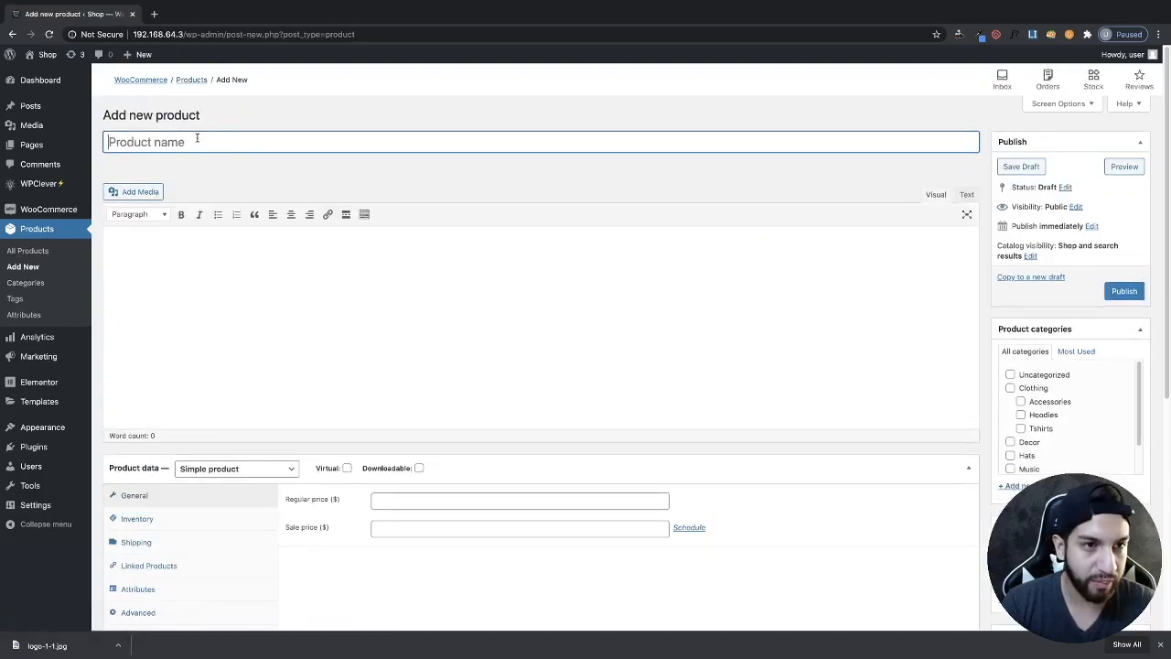
{"action": "type", "text": "Pro"}
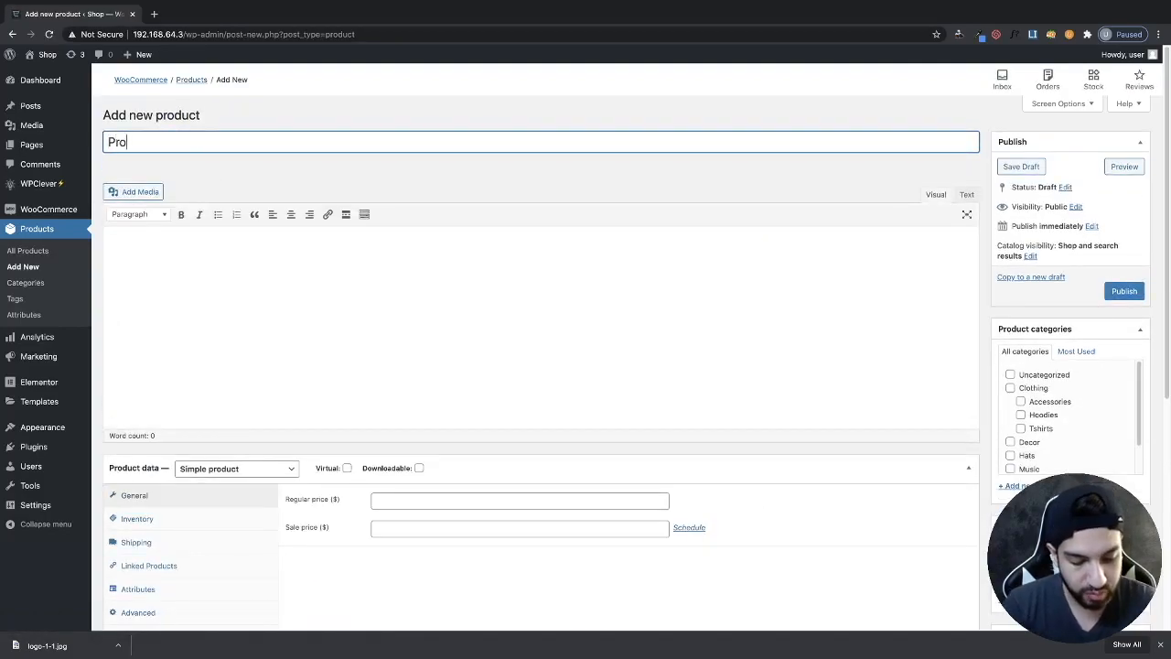
{"action": "type", "text": "duct Bundle"}
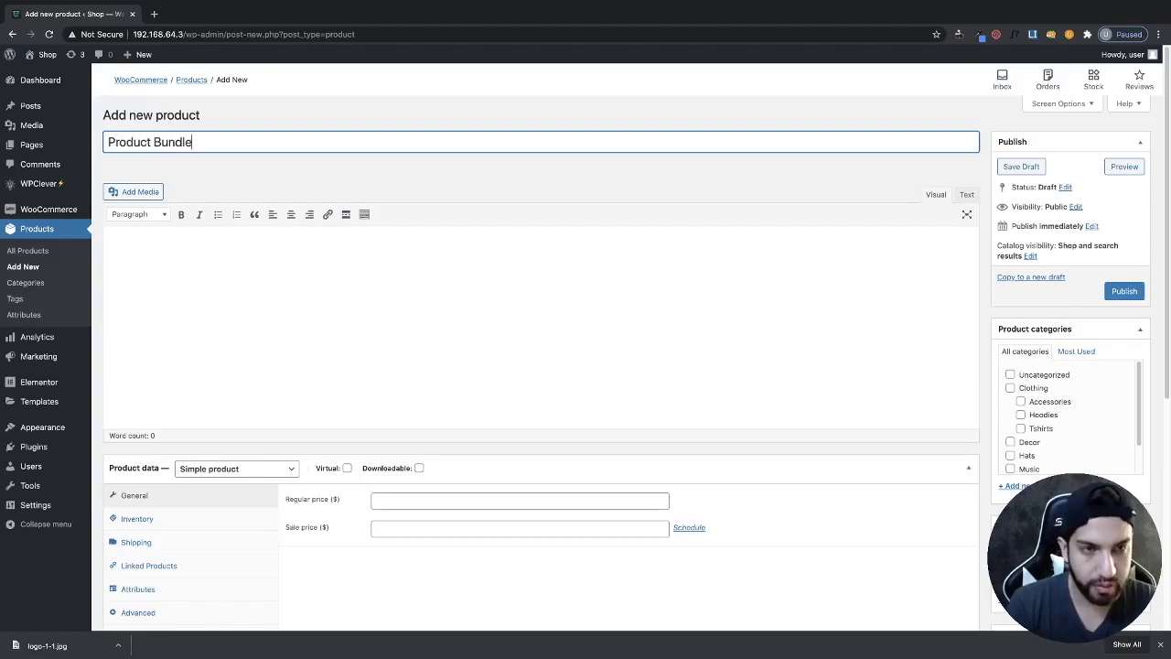
Step: Fill the product's main description with lorem ipsum text copied from the placeholder text generator extension, from "Sed porttitor lectus nibh" to "consectetur"
{"action": "left_click", "coordinate": [208, 263]}
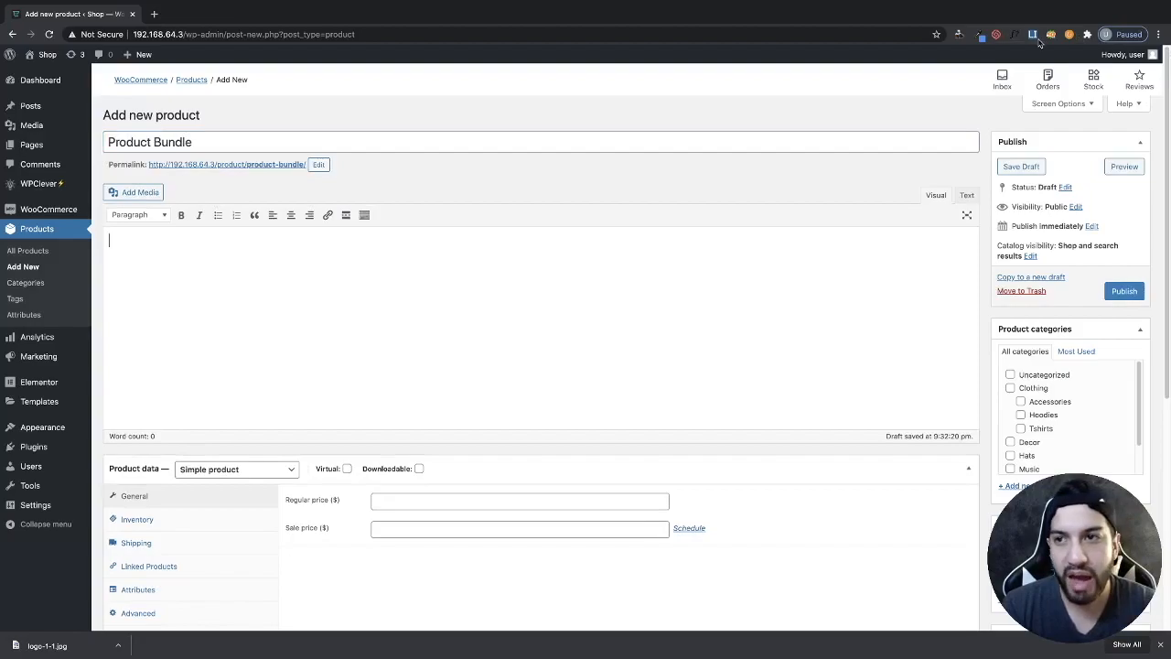
{"action": "left_click", "coordinate": [1033, 36]}
{"action": "left_click_drag", "start_coordinate": [986, 162], "coordinate": [664, 85]}
{"action": "key", "text": "ctrl+c"}
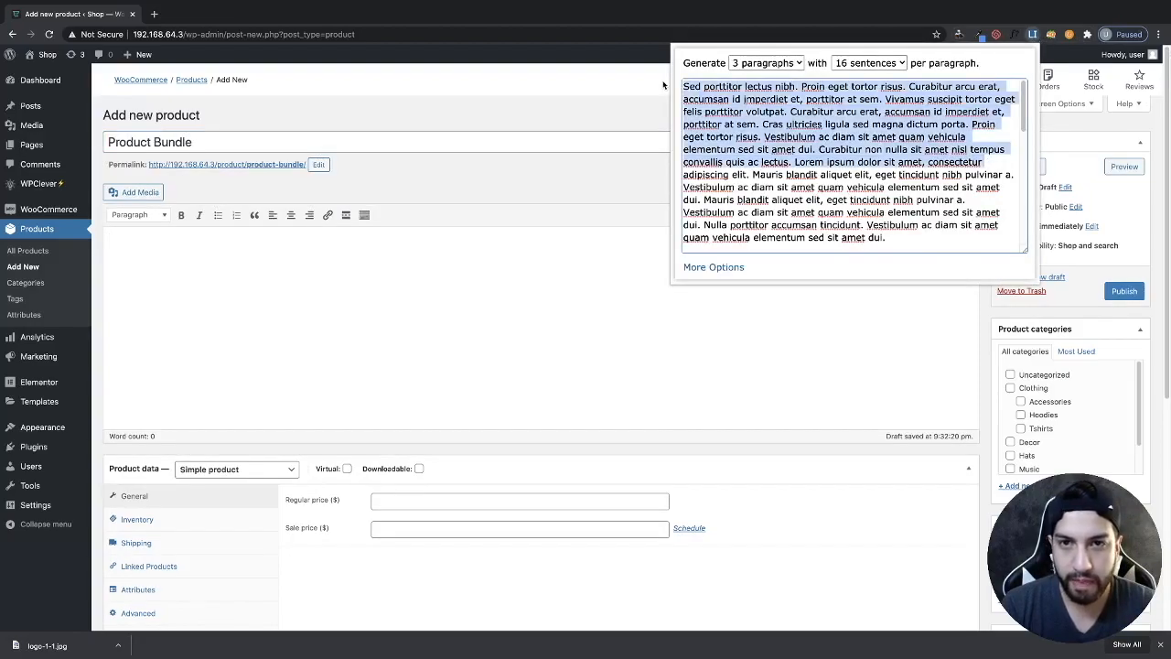
{"action": "left_click", "coordinate": [297, 302]}
{"action": "key", "text": "ctrl+v"}
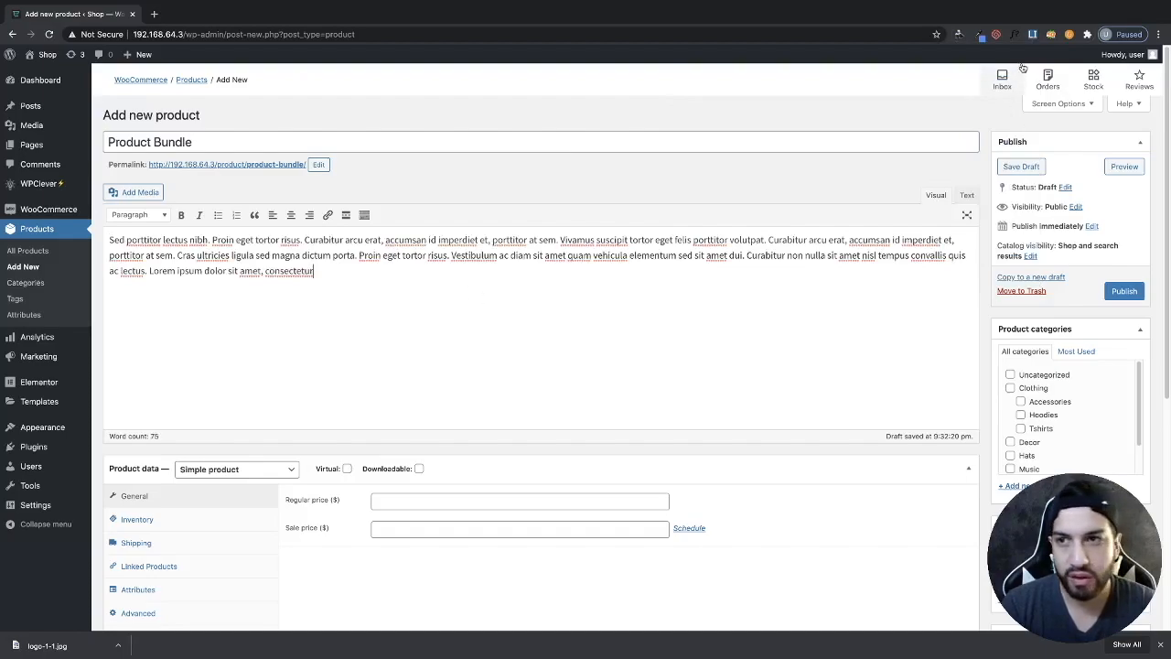
Step: Fill the product short description with the generated placeholder text "egestas non nisi. Donec sollicitudin molestie malesuada. Nulla quis lorem ut libero malesuada feugiat."
{"action": "left_click", "coordinate": [1032, 35]}
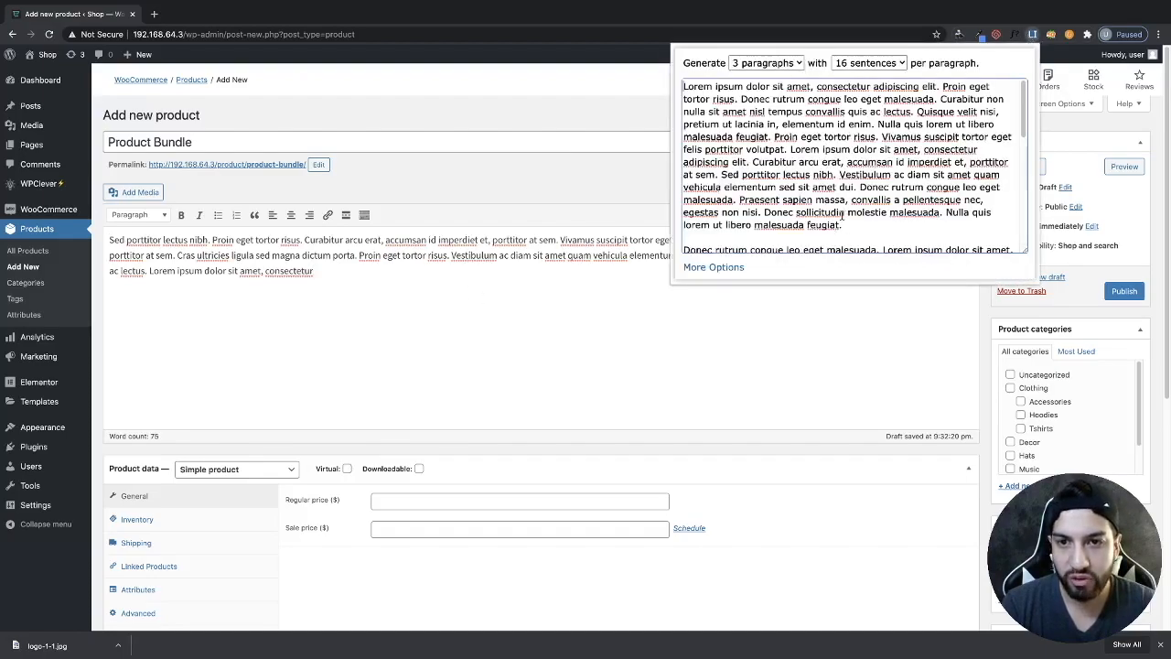
{"action": "left_click_drag", "start_coordinate": [844, 215], "coordinate": [680, 214]}
{"action": "left_click_drag", "start_coordinate": [821, 230], "coordinate": [654, 215]}
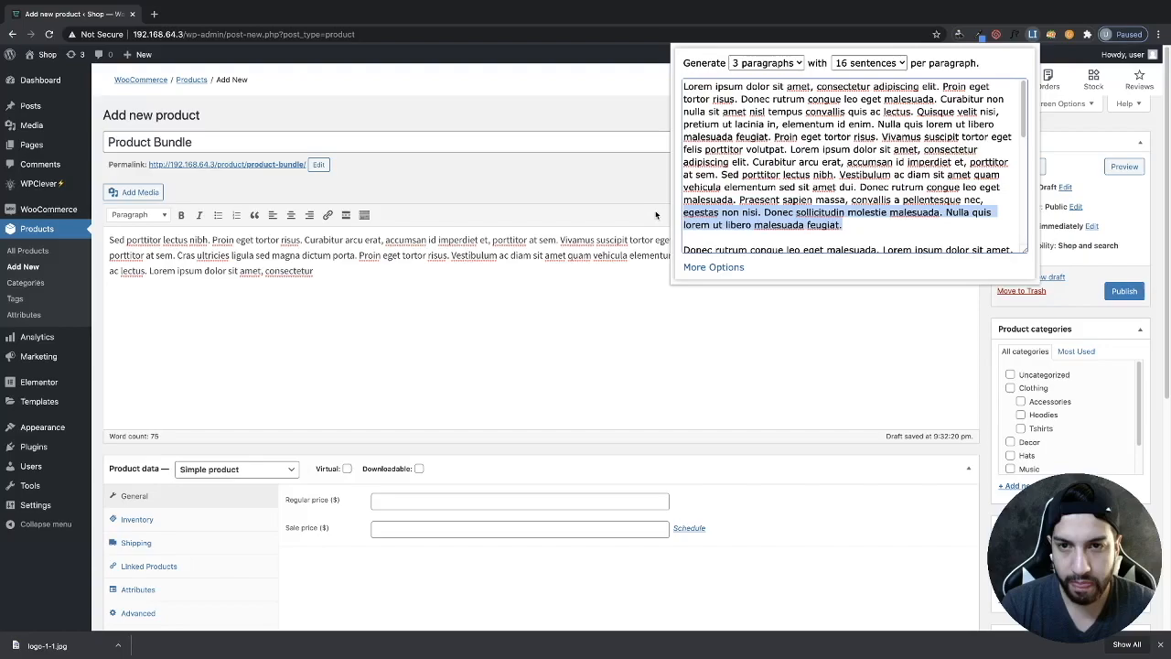
{"action": "left_click", "coordinate": [546, 332]}
{"action": "scroll", "coordinate": [549, 320], "scroll_direction": "down", "scroll_amount": 4}
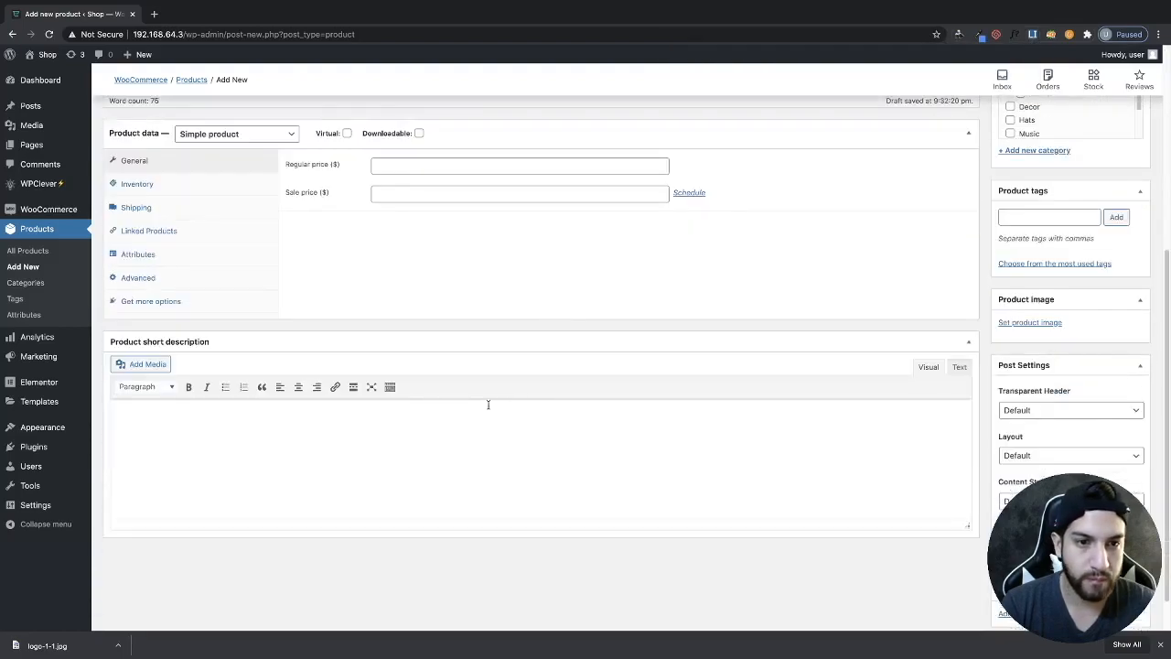
{"action": "type", "text": "egestas non nisi. Donec sollicitudin molestie malesuada. Nulla quis lorem ut libero malesuada feugiat."}
Step: Set the product data type to Smart bundle
{"action": "scroll", "coordinate": [471, 343], "scroll_direction": "up", "scroll_amount": 1}
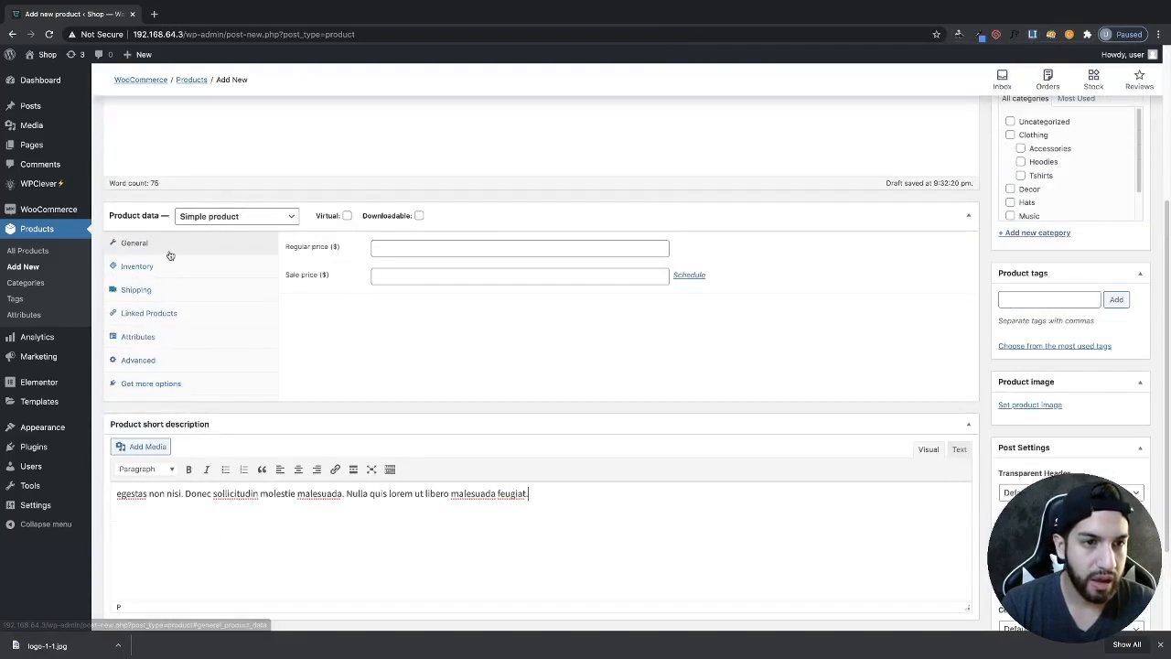
{"action": "left_click", "coordinate": [214, 222]}
{"action": "left_click", "coordinate": [220, 260]}
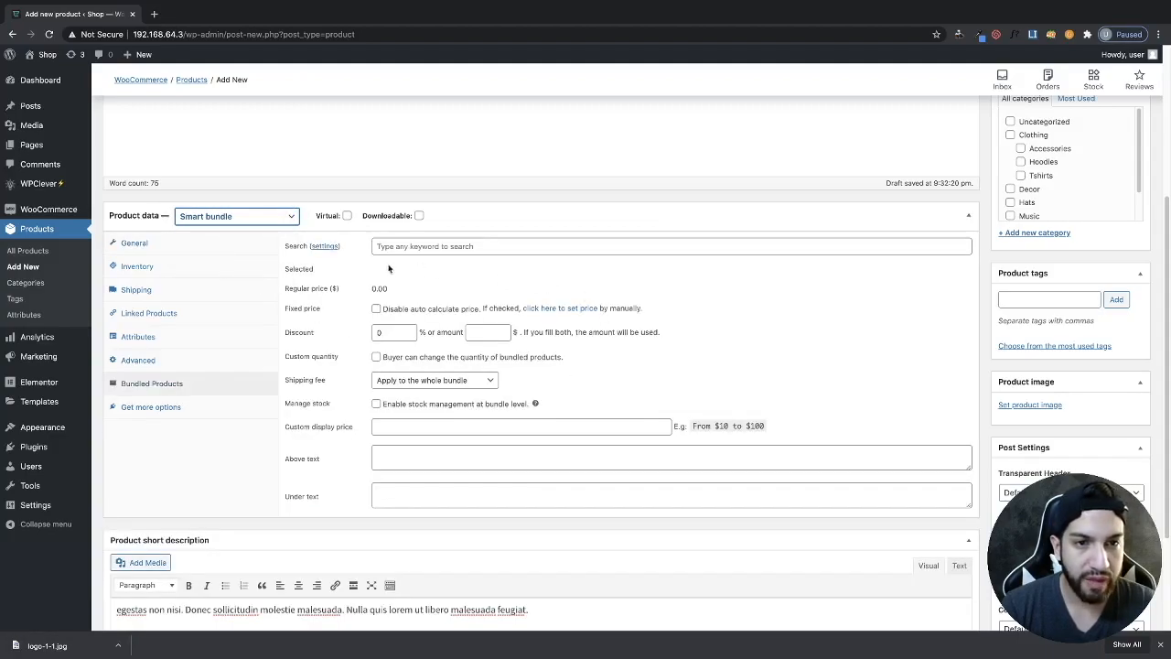
Step: Check the store's product list in a second browser tab and add Beanie with Logo to the bundled products
{"action": "left_click", "coordinate": [414, 247]}
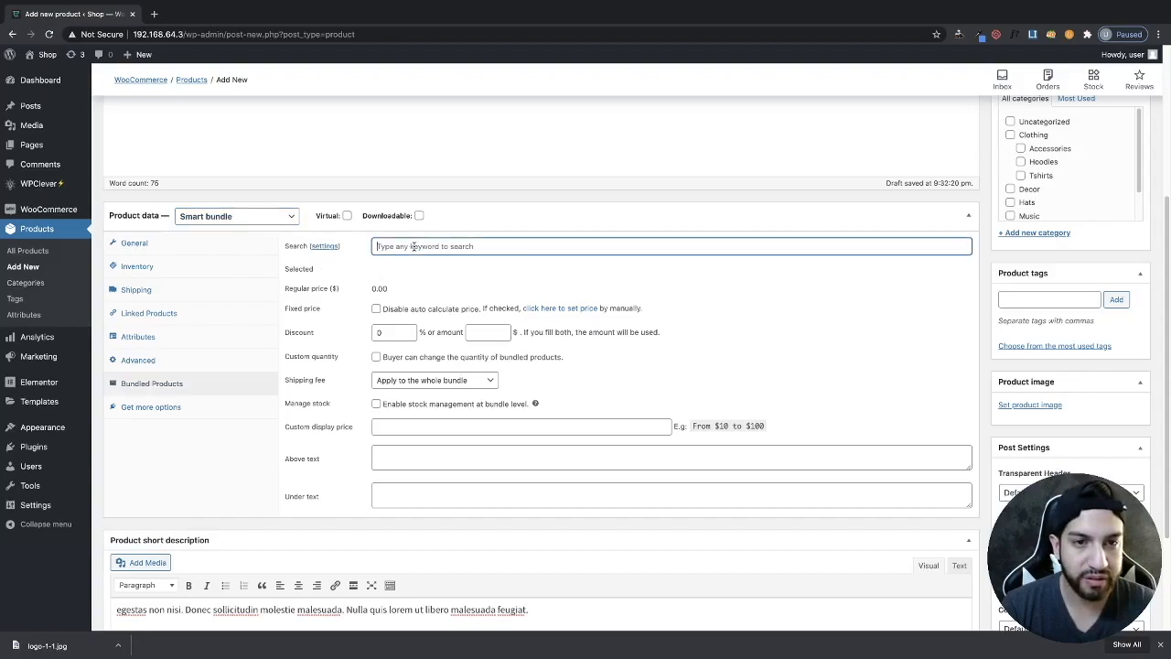
{"action": "middle_click", "coordinate": [39, 236]}
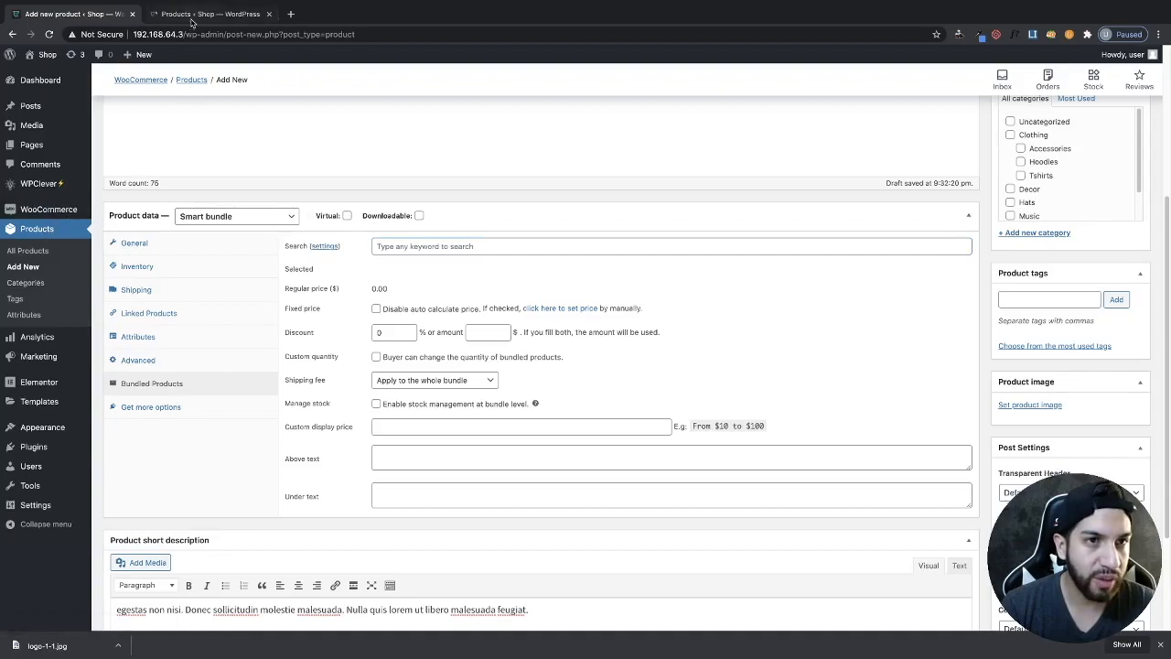
{"action": "left_click", "coordinate": [192, 21]}
{"action": "mouse_move", "coordinate": [266, 255]}
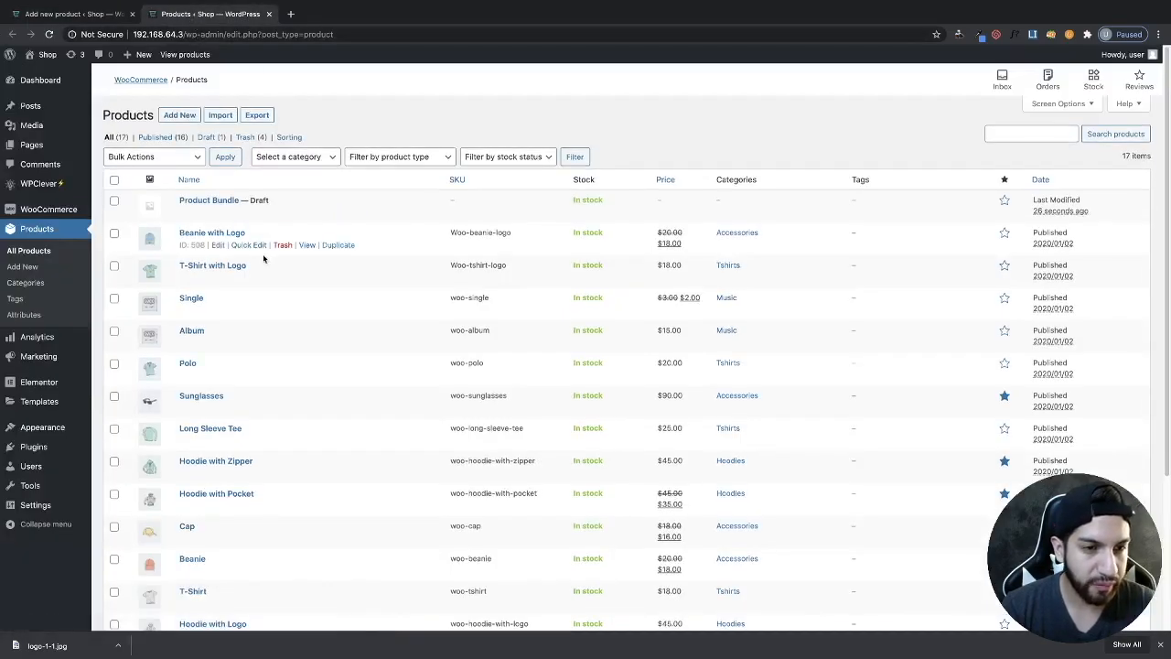
{"action": "left_click", "coordinate": [74, 14]}
{"action": "left_click", "coordinate": [445, 247]}
{"action": "type", "text": "beani"}
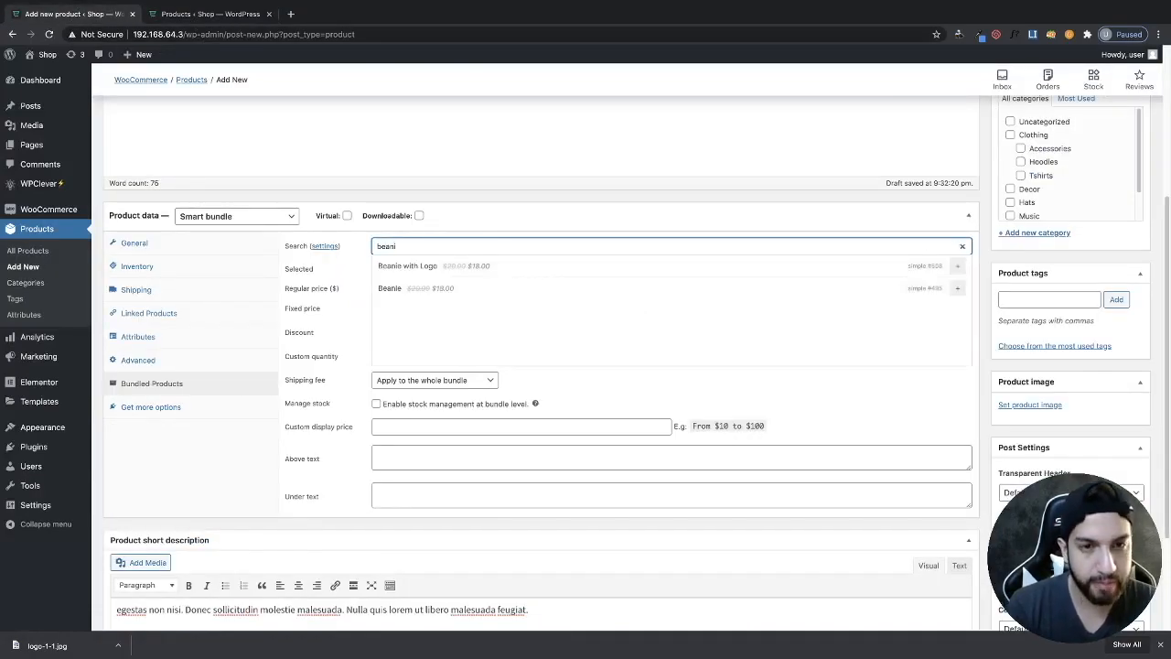
{"action": "left_click", "coordinate": [456, 271]}
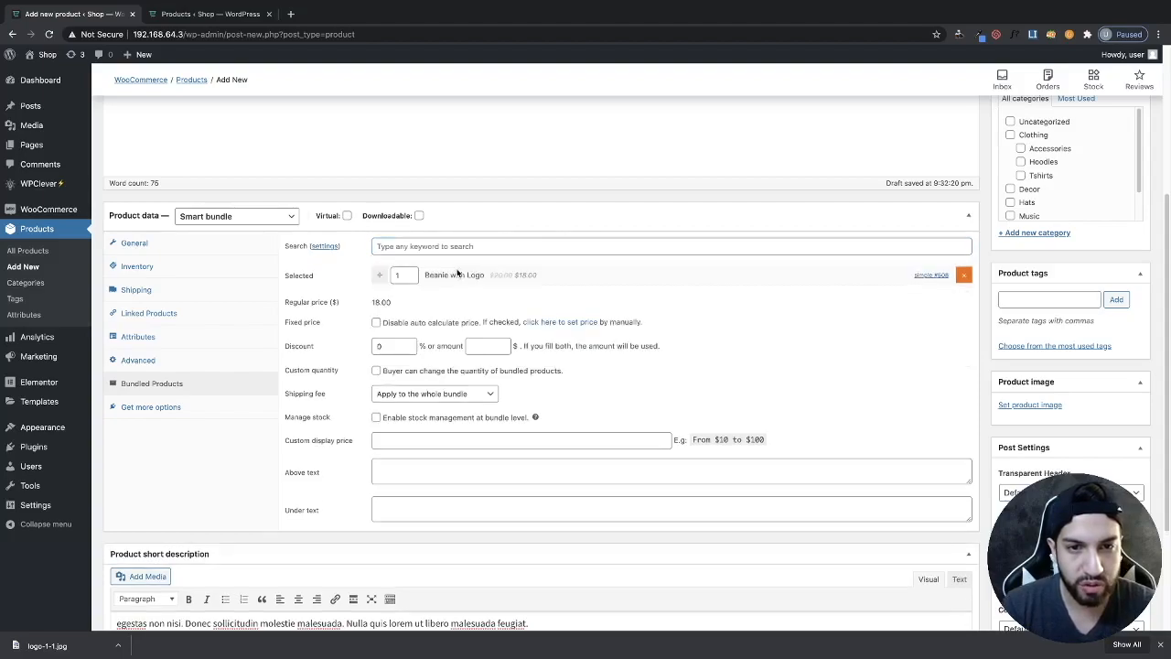
Step: Search for "t-shirt" and add T-Shirt with Logo to the bundled products
{"action": "left_click", "coordinate": [158, 22]}
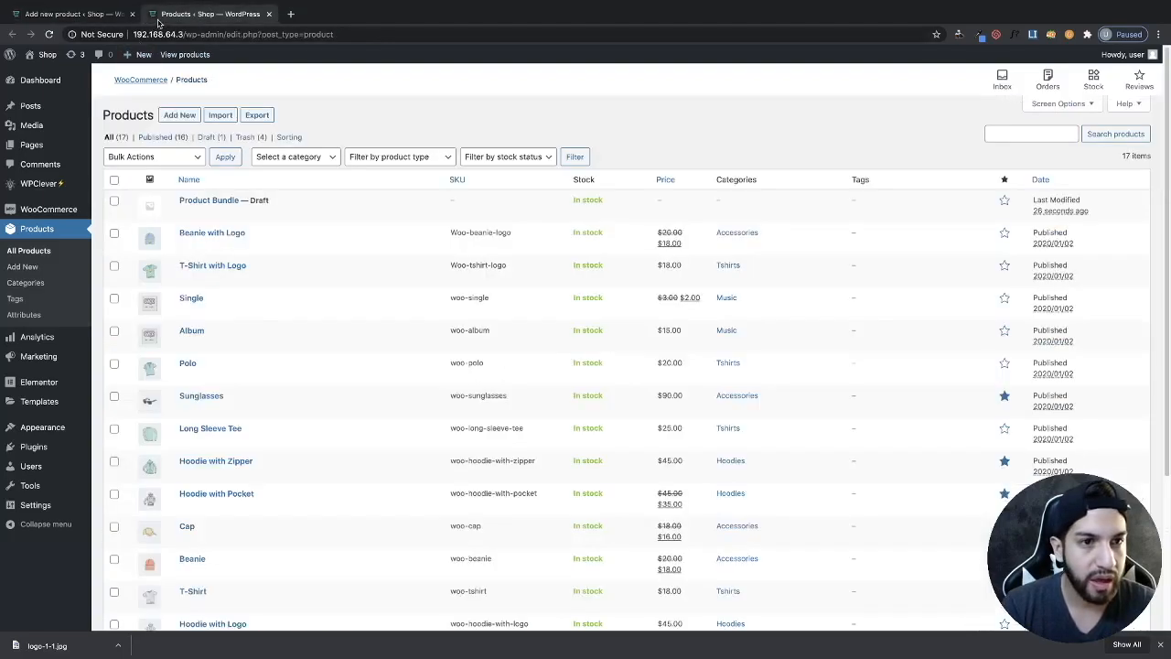
{"action": "left_click", "coordinate": [106, 20]}
{"action": "left_click", "coordinate": [423, 245]}
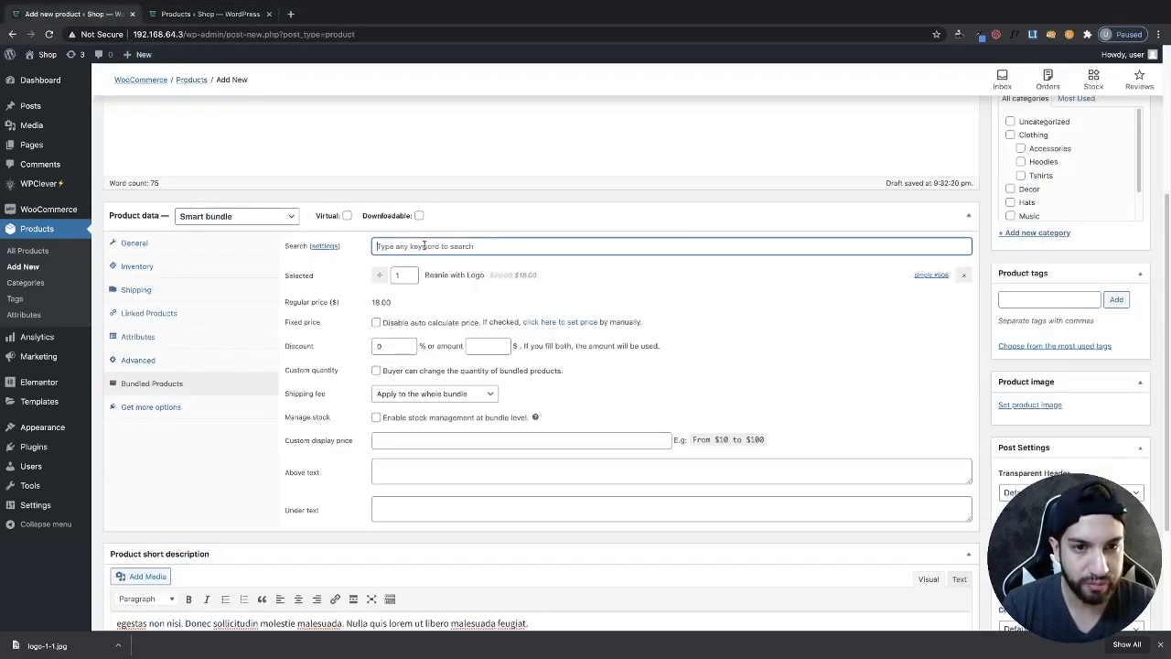
{"action": "type", "text": "t-shirt"}
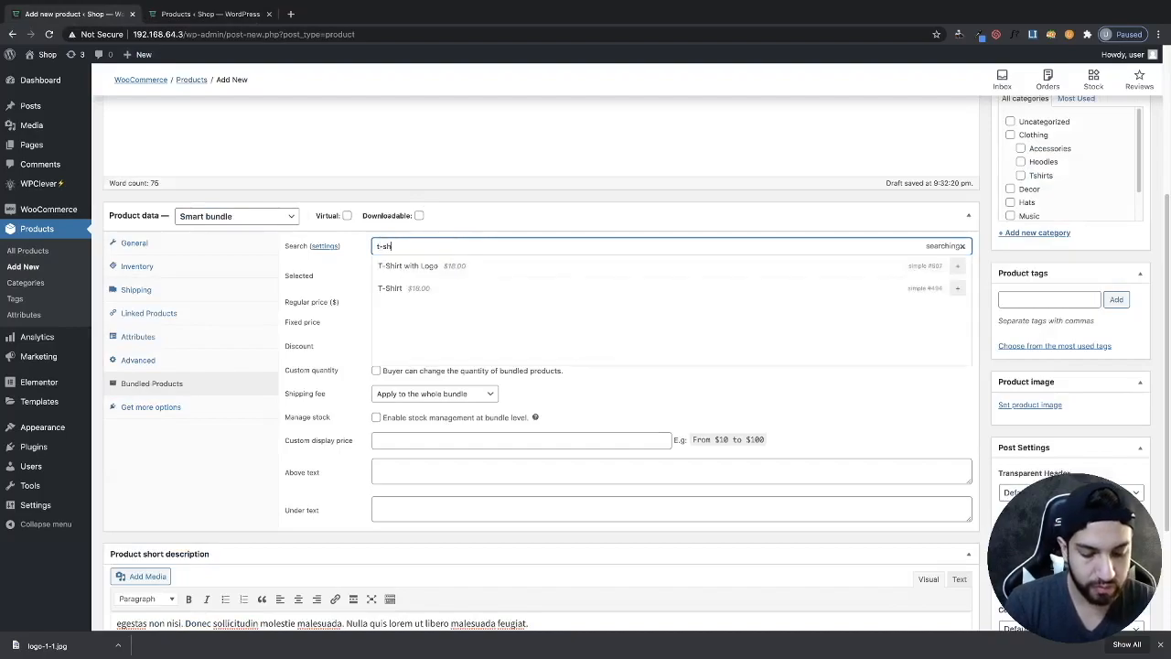
{"action": "left_click", "coordinate": [426, 268]}
Step: Consult the product list again and add Polo to the bundled products
{"action": "left_click", "coordinate": [179, 16]}
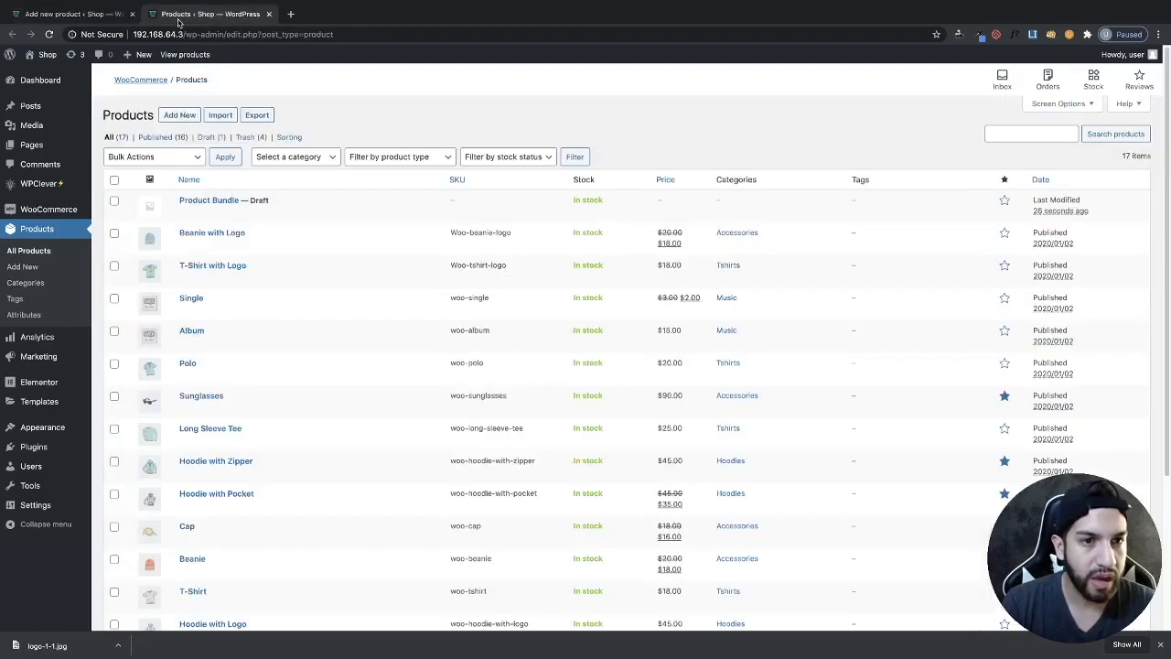
{"action": "left_click", "coordinate": [92, 15]}
{"action": "left_click", "coordinate": [420, 245]}
{"action": "type", "text": "solo"}
{"action": "left_click", "coordinate": [393, 265]}
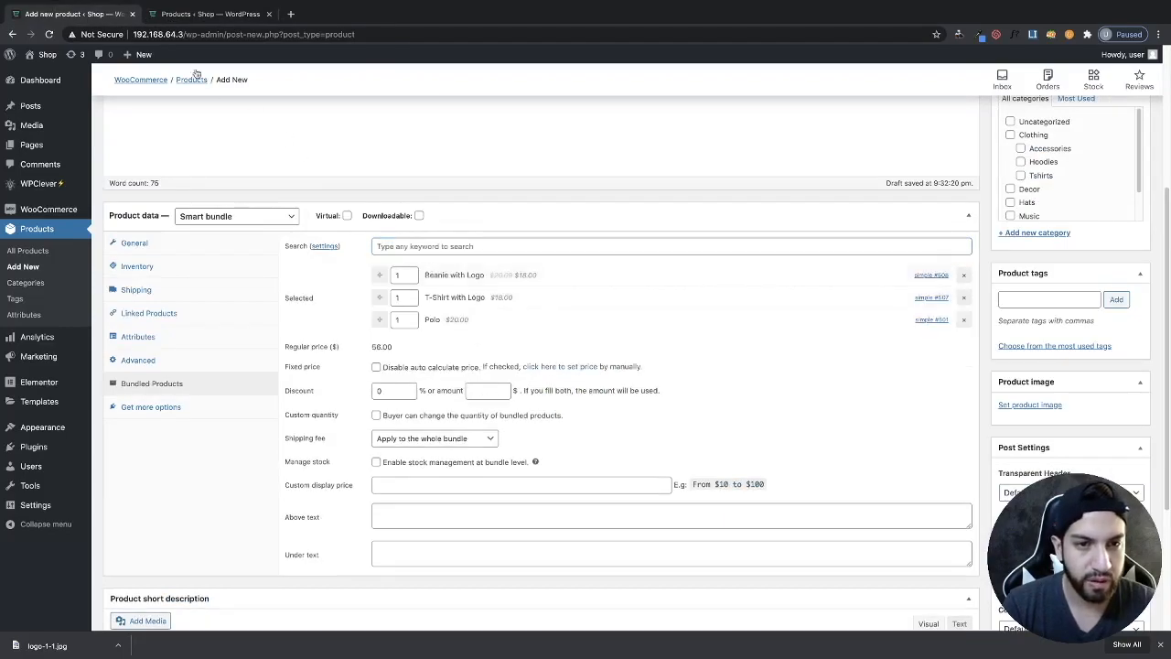
Step: Search for "cap" and add Cap to the bundled products
{"action": "left_click", "coordinate": [398, 248]}
{"action": "type", "text": "cap"}
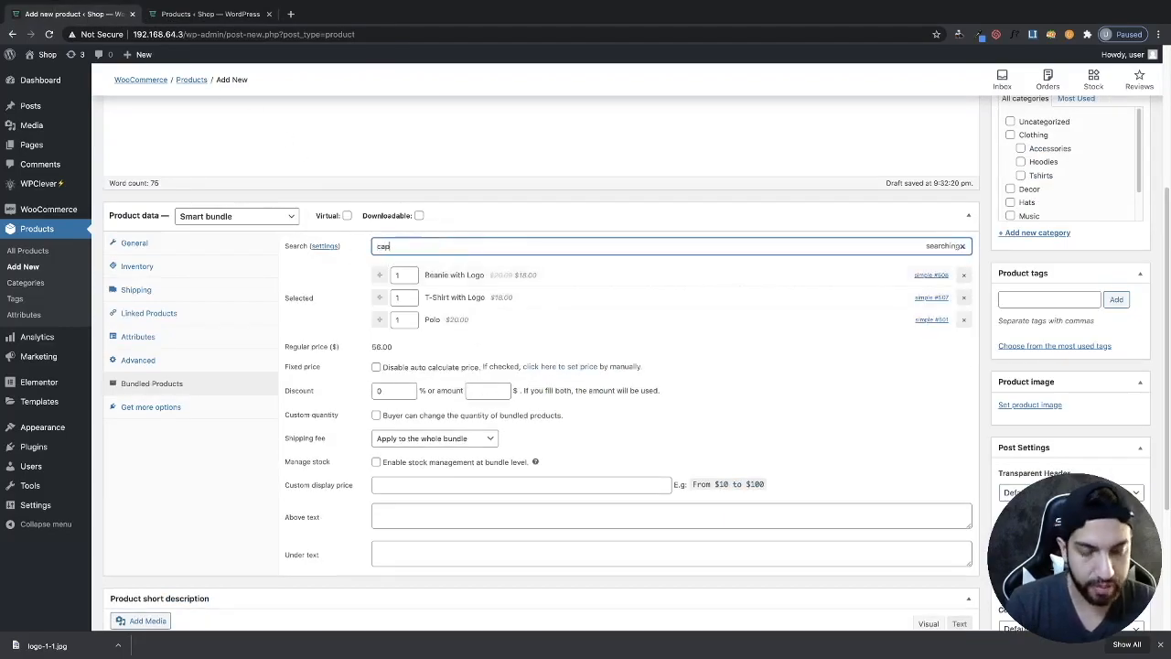
{"action": "left_click", "coordinate": [431, 270]}
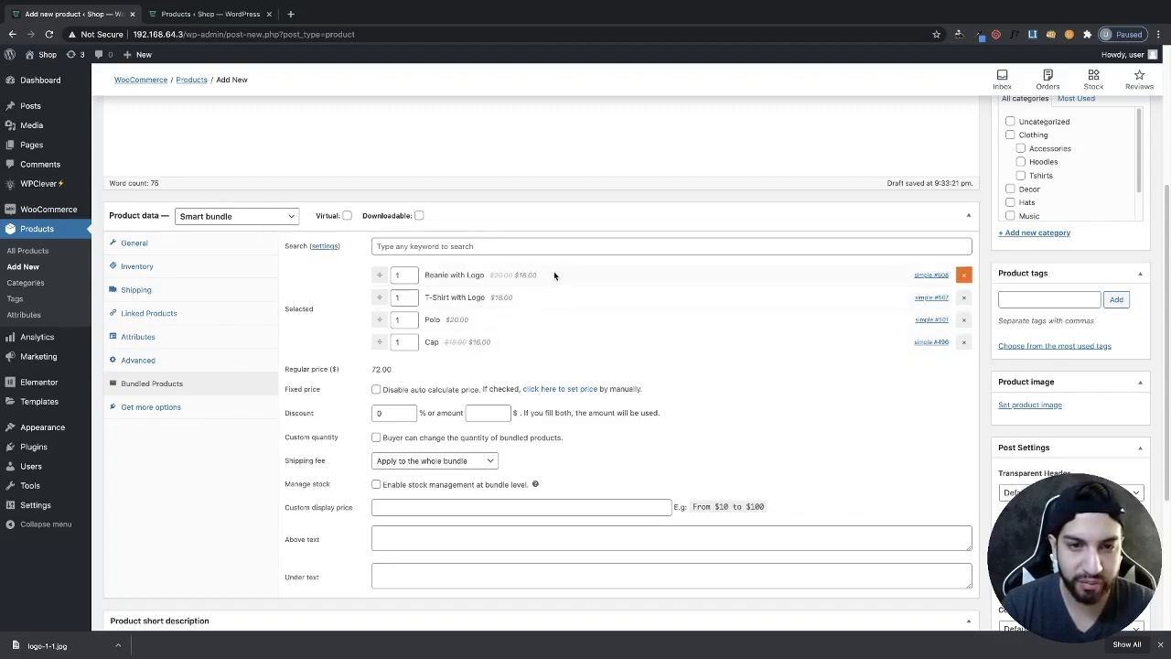
Step: Turn on the fixed price option that disables auto calculation, and set the bundle's regular price to 100
{"action": "left_click_drag", "start_coordinate": [370, 368], "coordinate": [405, 373]}
{"action": "scroll", "coordinate": [726, 405], "scroll_direction": "down", "scroll_amount": 1}
{"action": "left_click", "coordinate": [708, 427]}
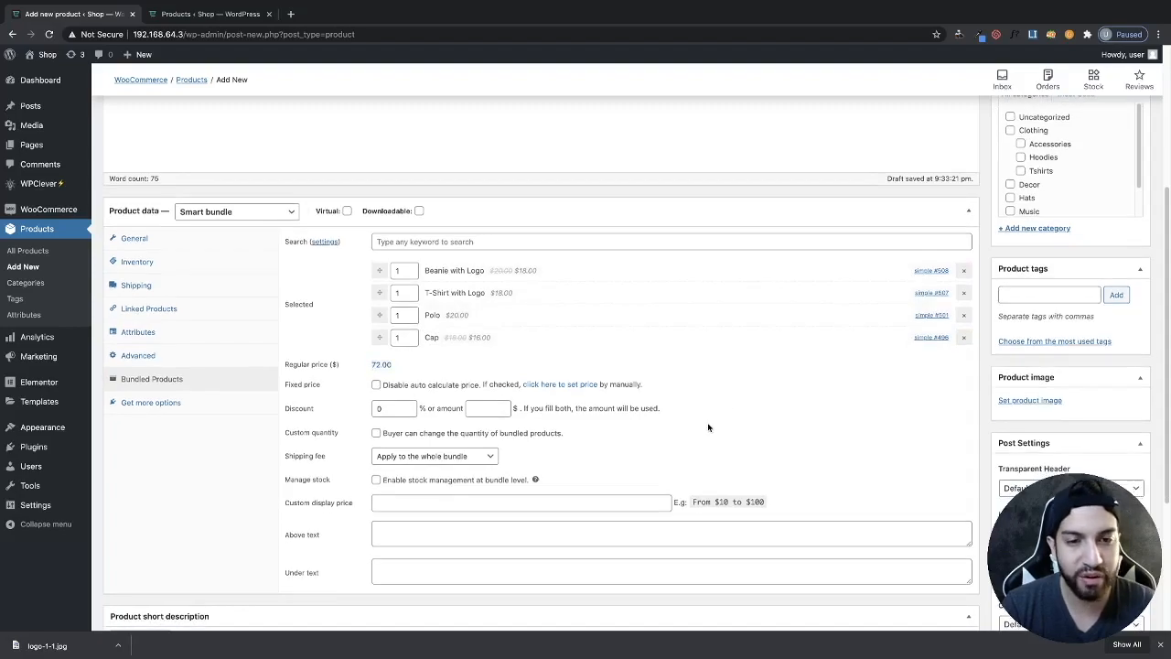
{"action": "left_click", "coordinate": [376, 386]}
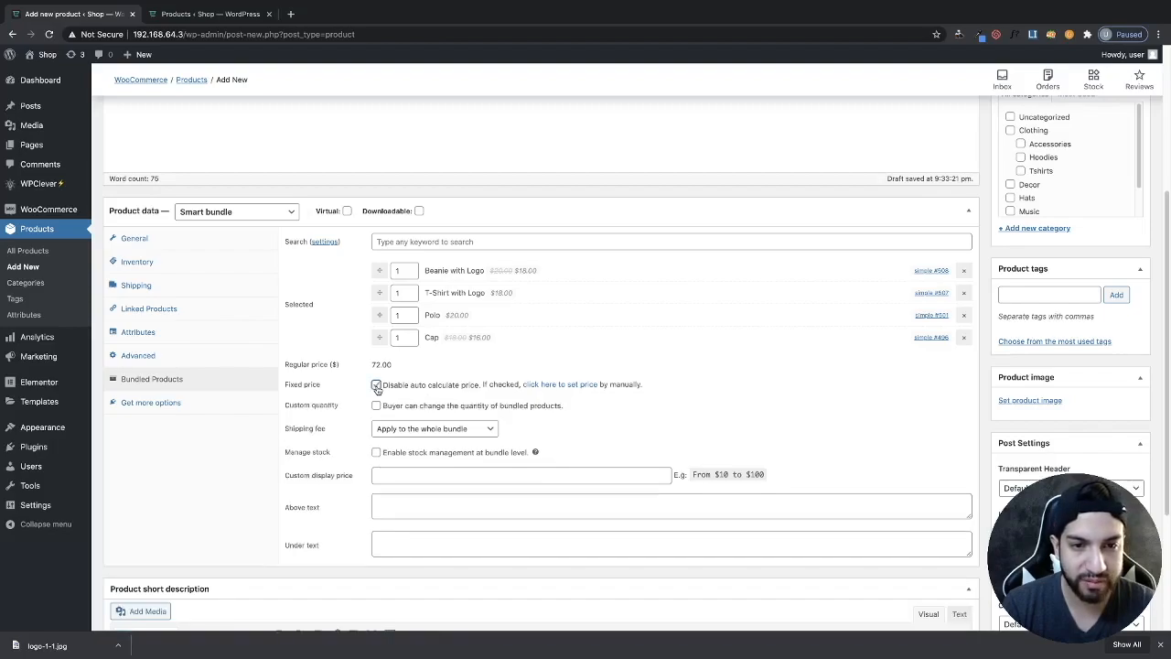
{"action": "left_click", "coordinate": [560, 384]}
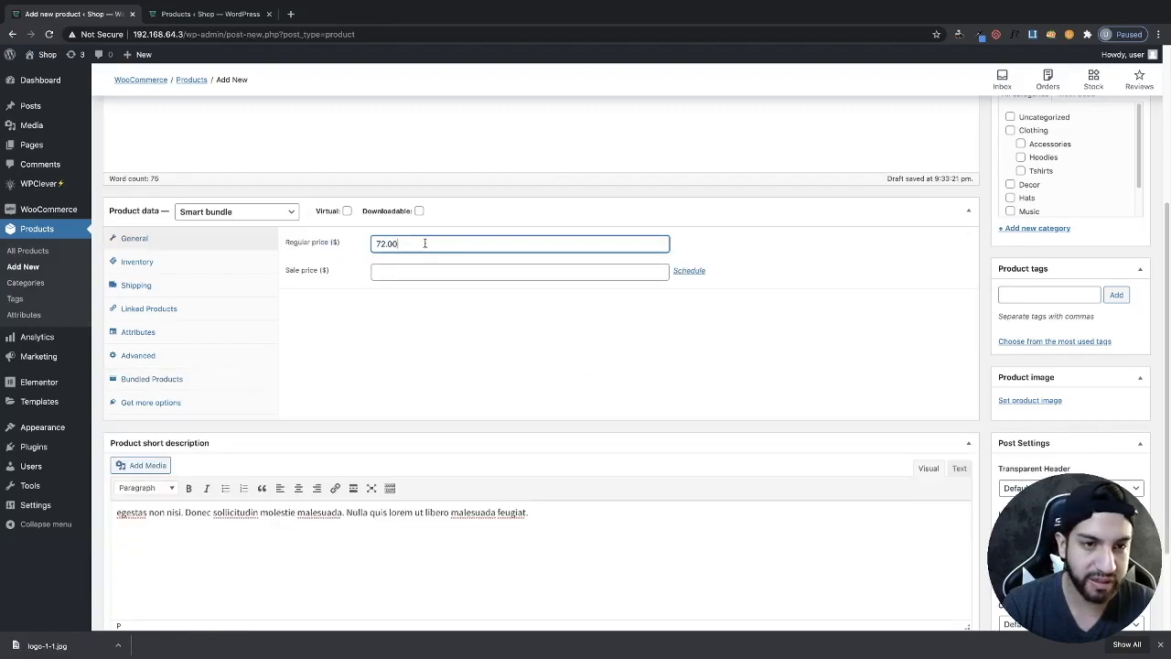
{"action": "left_click_drag", "start_coordinate": [408, 243], "coordinate": [337, 238]}
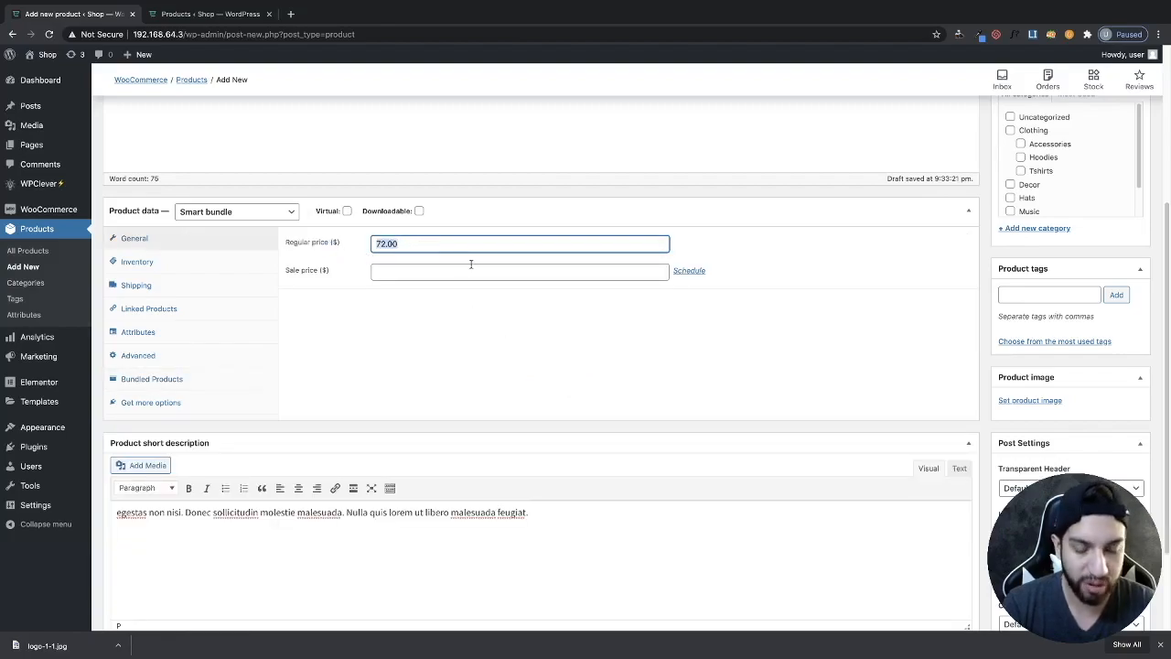
{"action": "type", "text": "1"}
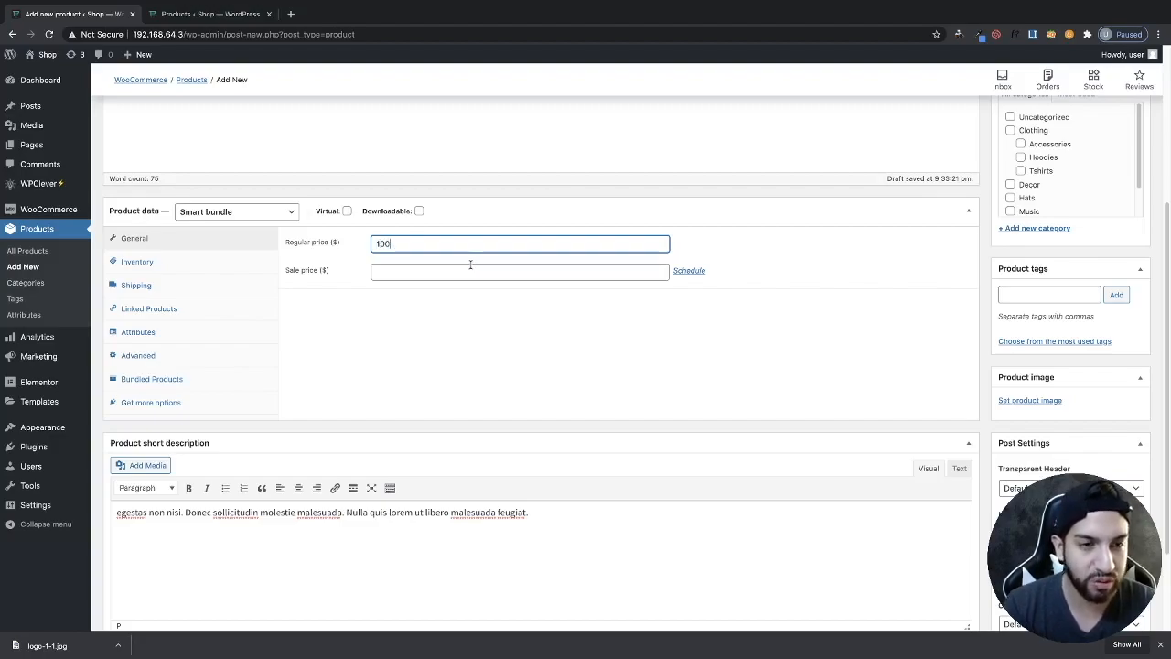
Step: Return to the bundled products settings and review the custom quantity, shipping fee, stock, display price and text options
{"action": "left_click", "coordinate": [386, 350]}
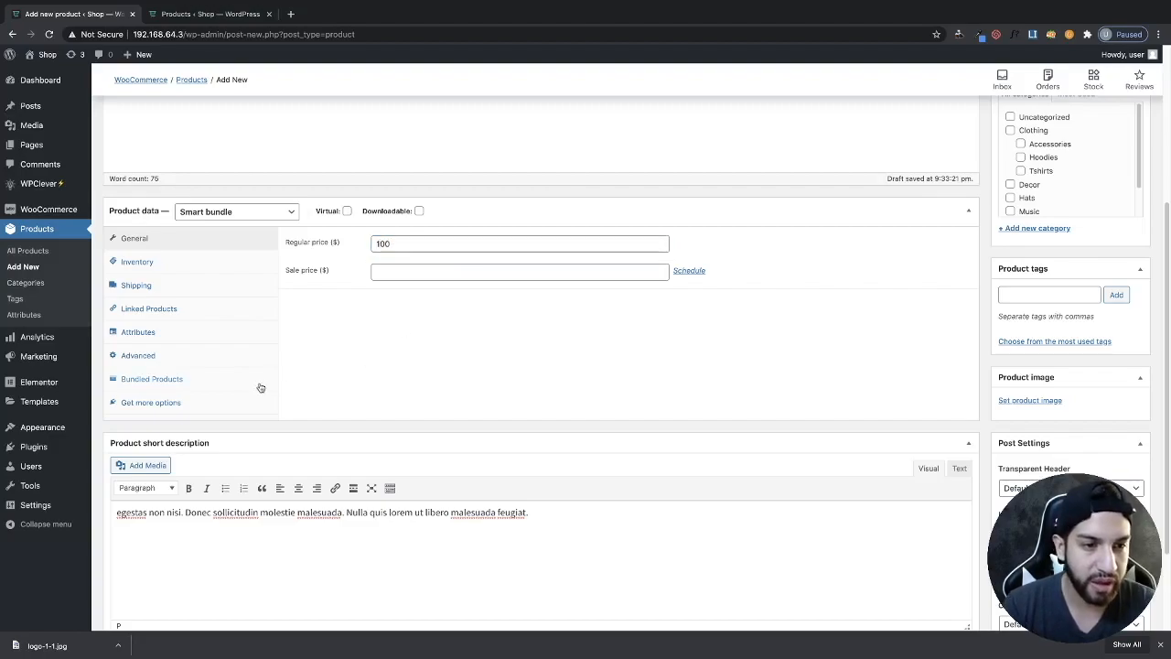
{"action": "left_click", "coordinate": [184, 384]}
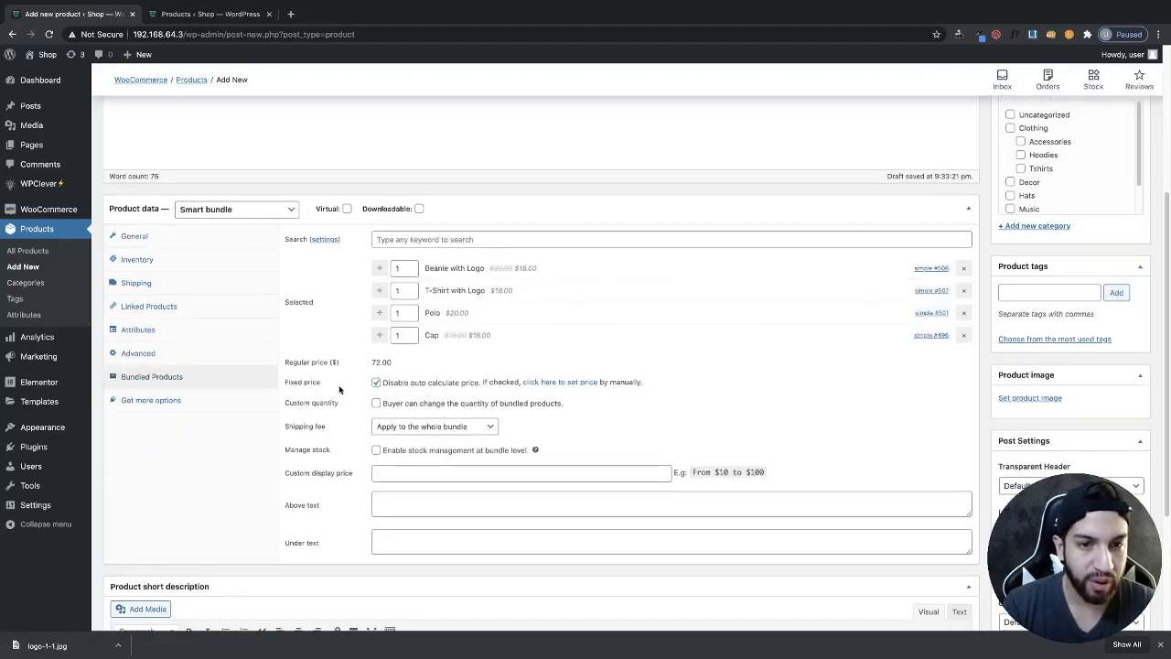
{"action": "scroll", "coordinate": [794, 432], "scroll_direction": "down", "scroll_amount": 1}
{"action": "scroll", "coordinate": [629, 361], "scroll_direction": "down", "scroll_amount": 1}
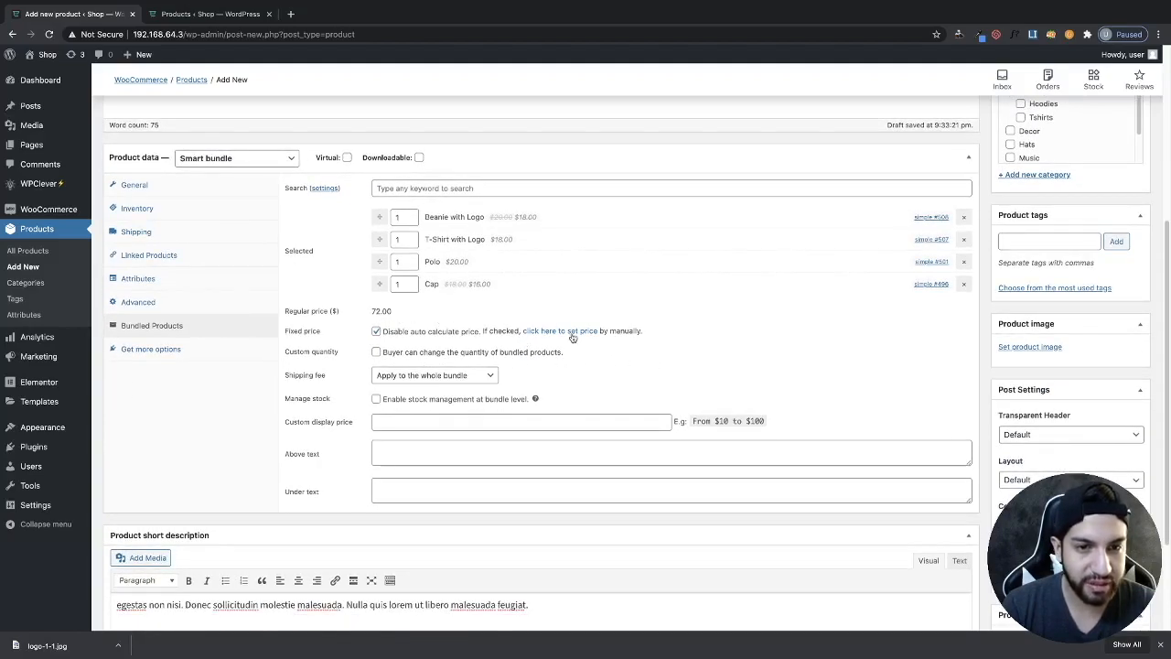
{"action": "scroll", "coordinate": [632, 370], "scroll_direction": "down", "scroll_amount": 1}
{"action": "scroll", "coordinate": [632, 366], "scroll_direction": "down", "scroll_amount": 1}
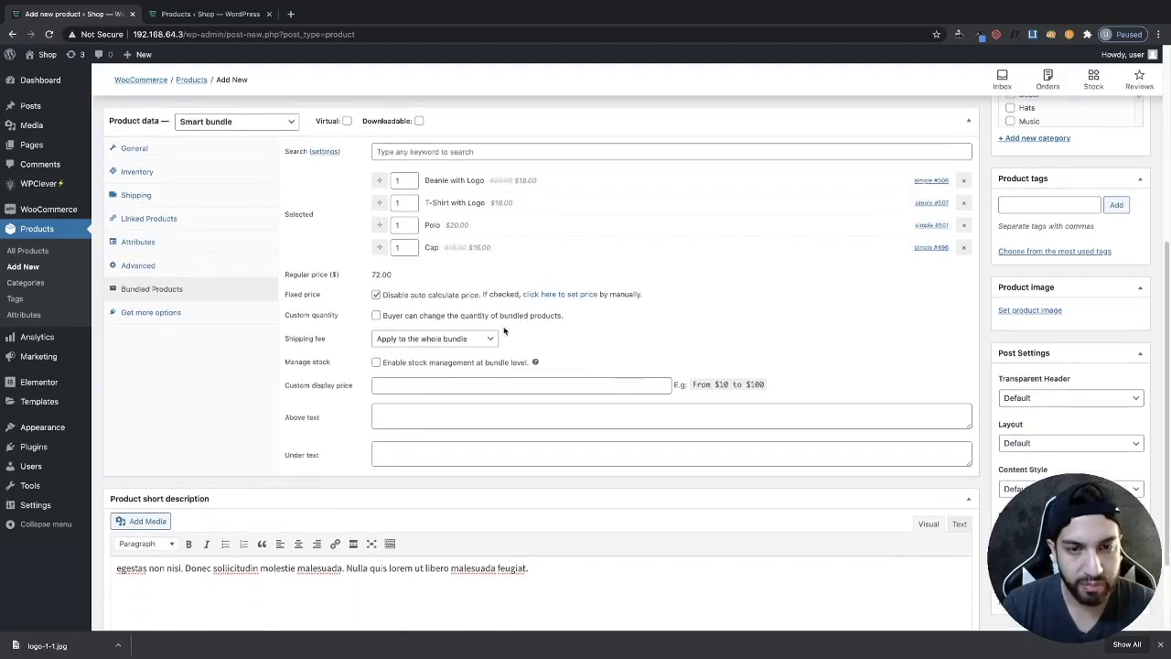
{"action": "scroll", "coordinate": [576, 325], "scroll_direction": "up", "scroll_amount": 1}
{"action": "scroll", "coordinate": [652, 364], "scroll_direction": "down", "scroll_amount": 1}
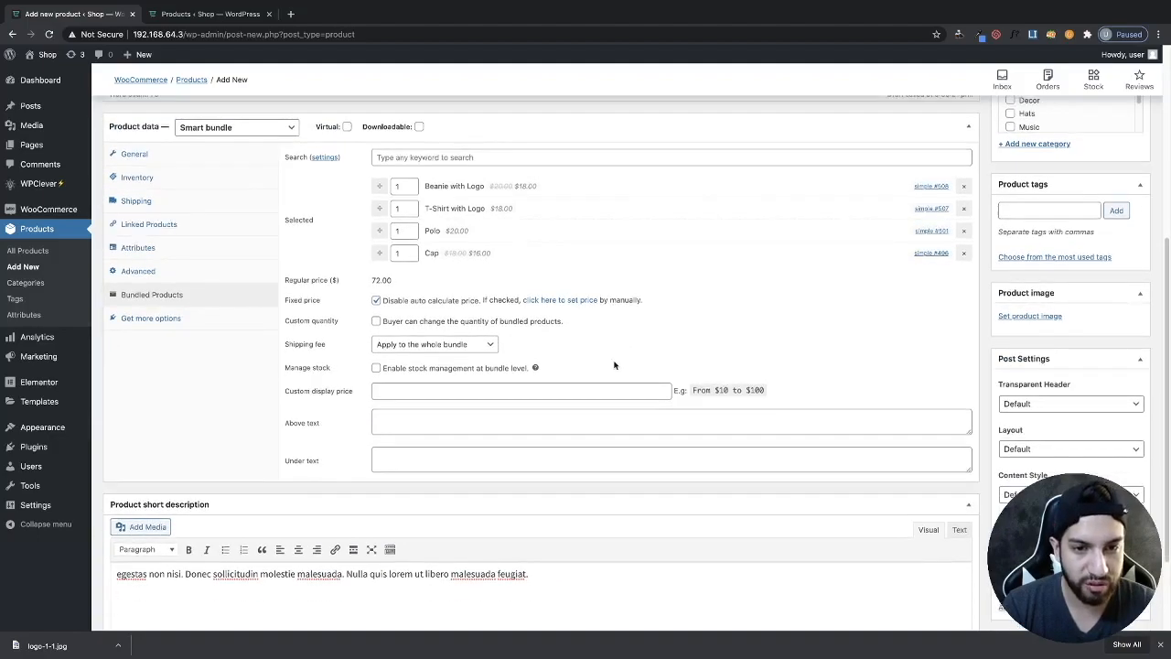
{"action": "scroll", "coordinate": [616, 338], "scroll_direction": "down", "scroll_amount": 1}
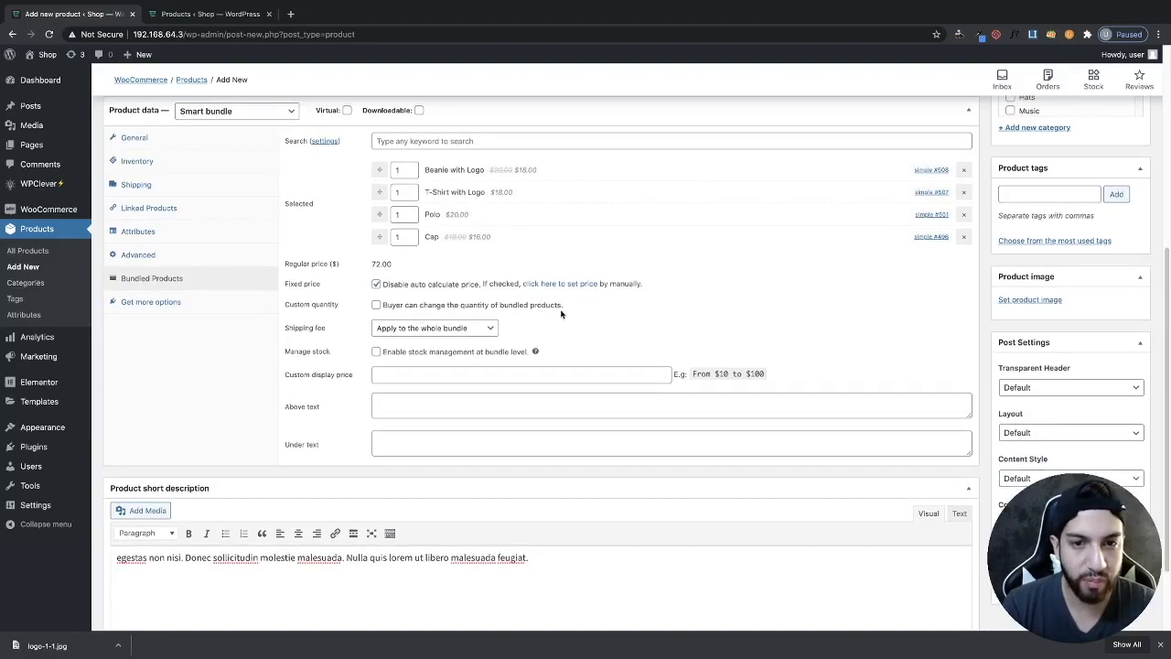
{"action": "scroll", "coordinate": [626, 275], "scroll_direction": "up", "scroll_amount": 1}
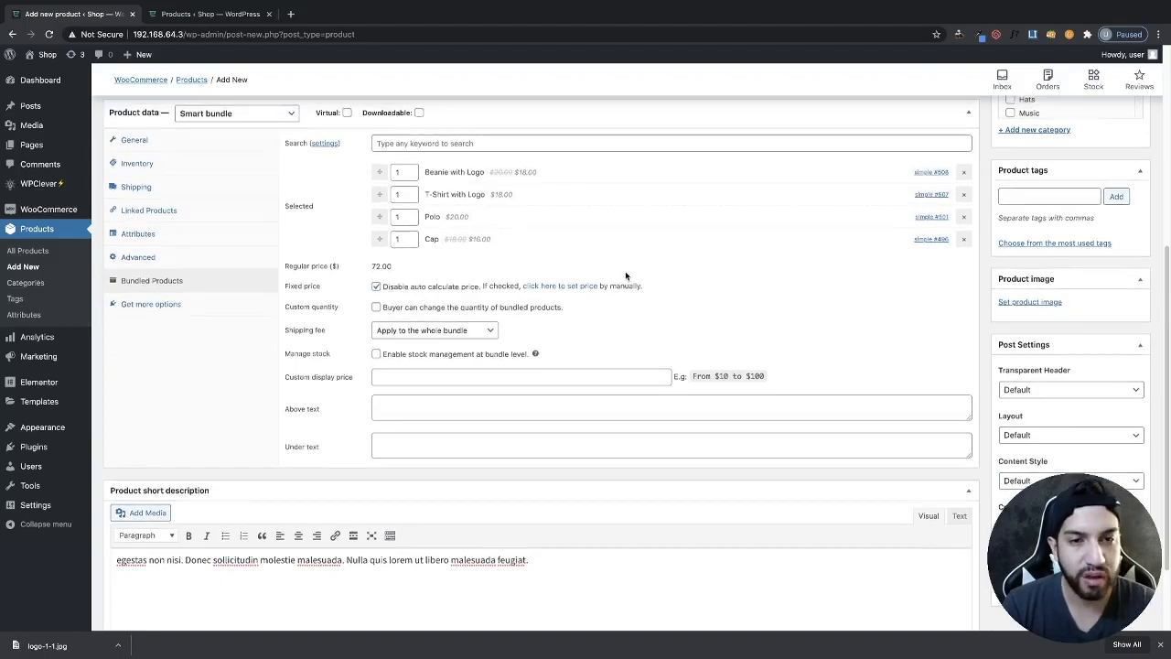
{"action": "scroll", "coordinate": [634, 271], "scroll_direction": "up", "scroll_amount": 1}
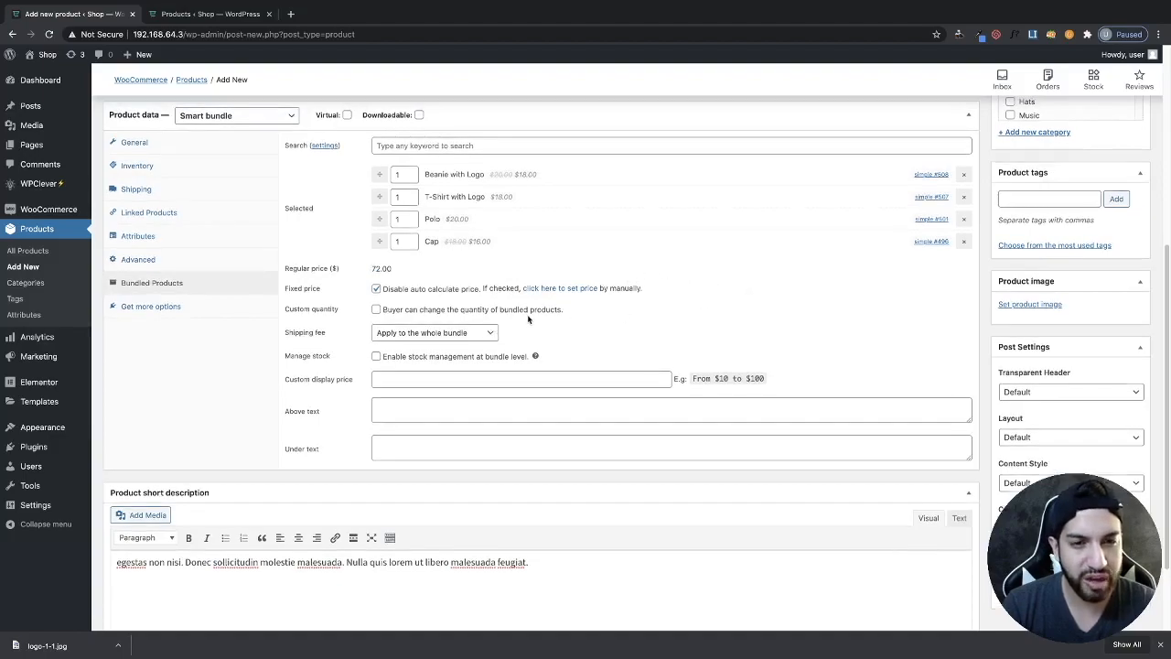
{"action": "scroll", "coordinate": [640, 346], "scroll_direction": "up", "scroll_amount": 2}
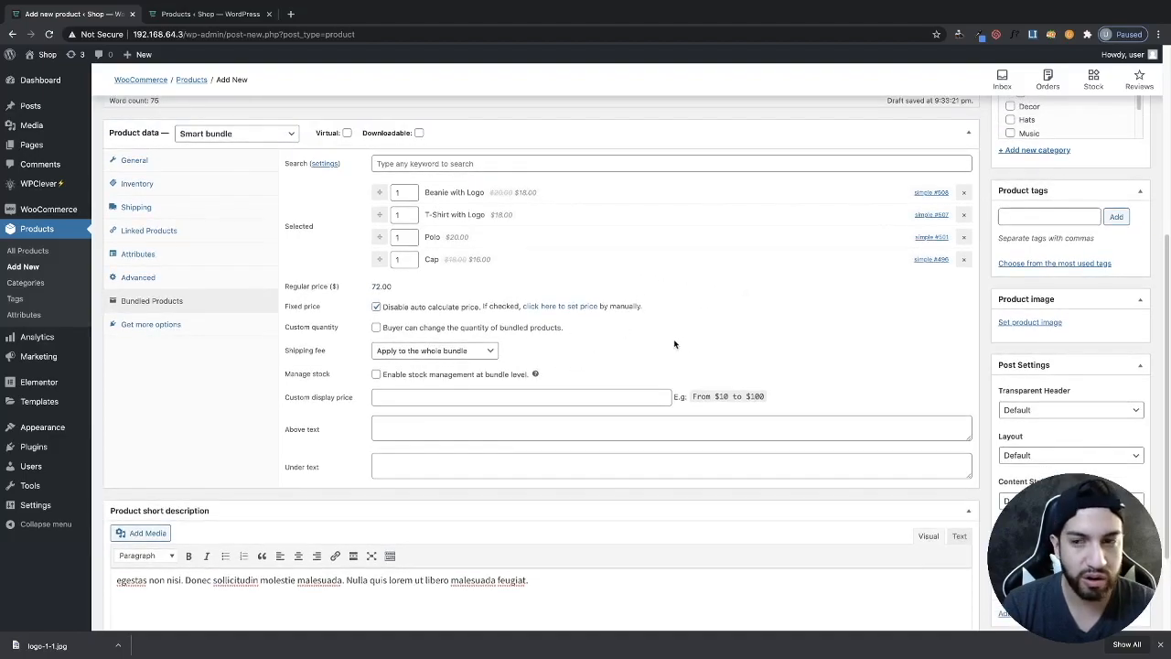
{"action": "scroll", "coordinate": [706, 359], "scroll_direction": "down", "scroll_amount": 2}
Step: Set the product image to the media library illustration of a hoodie, beanie and T-shirt
{"action": "scroll", "coordinate": [795, 366], "scroll_direction": "up", "scroll_amount": 4}
{"action": "scroll", "coordinate": [832, 377], "scroll_direction": "up", "scroll_amount": 3}
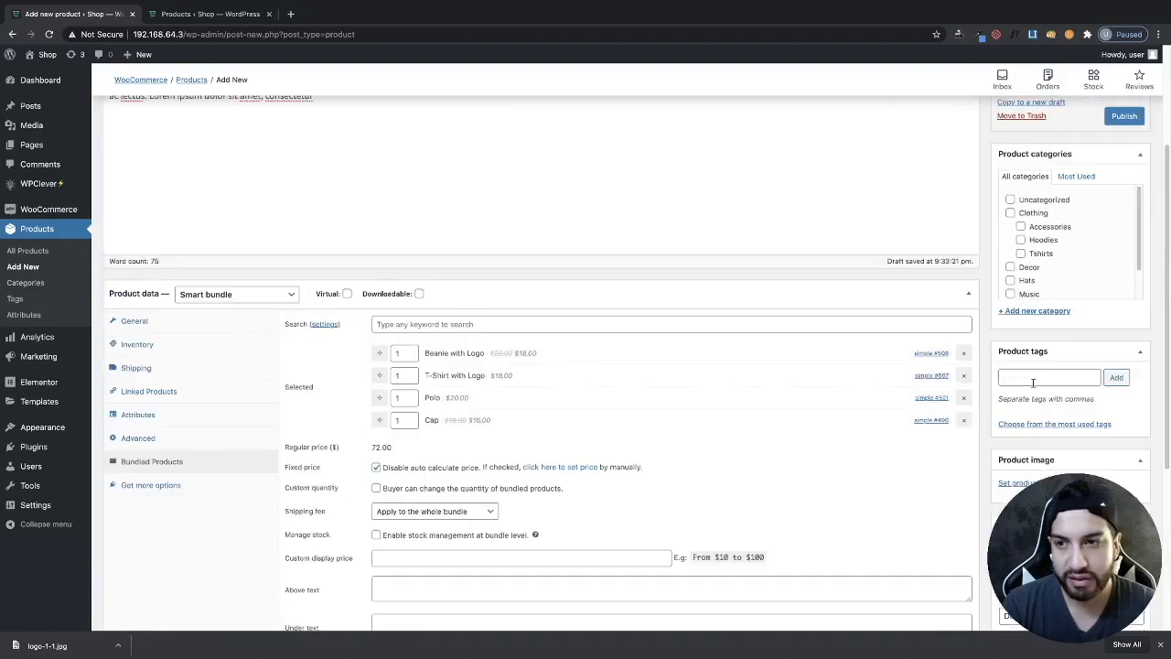
{"action": "scroll", "coordinate": [1114, 239], "scroll_direction": "down", "scroll_amount": 3}
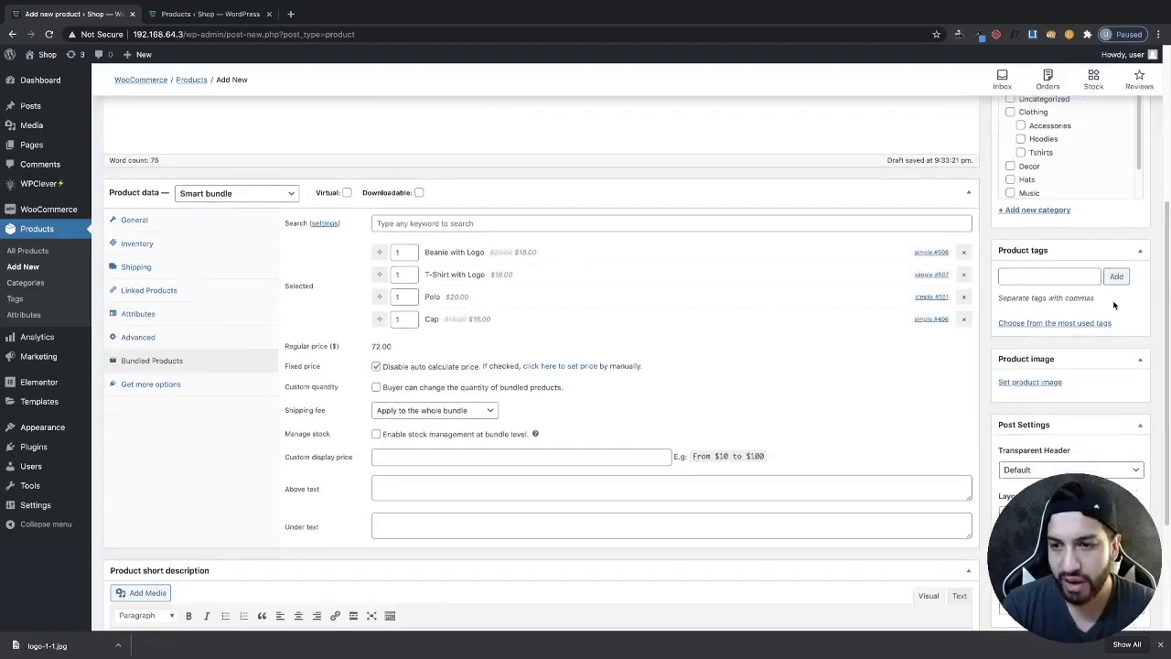
{"action": "left_click", "coordinate": [1037, 384]}
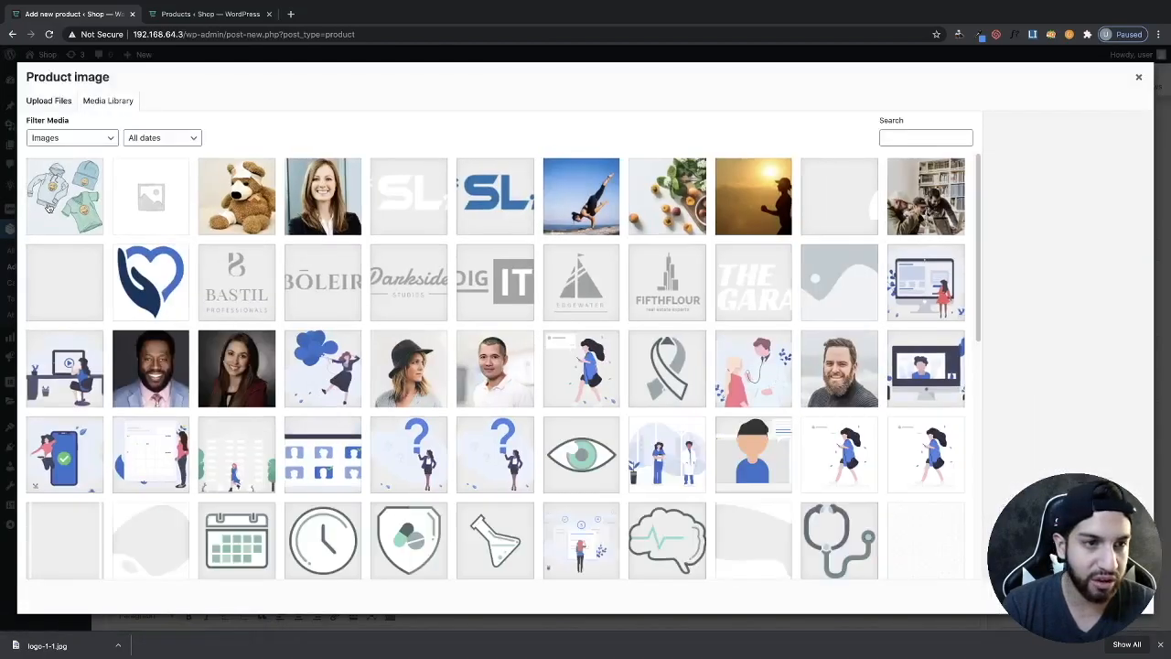
{"action": "left_click", "coordinate": [48, 206]}
{"action": "left_click", "coordinate": [1102, 595]}
Step: Publish the product bundle and preview its page in the store
{"action": "scroll", "coordinate": [927, 449], "scroll_direction": "up", "scroll_amount": 2}
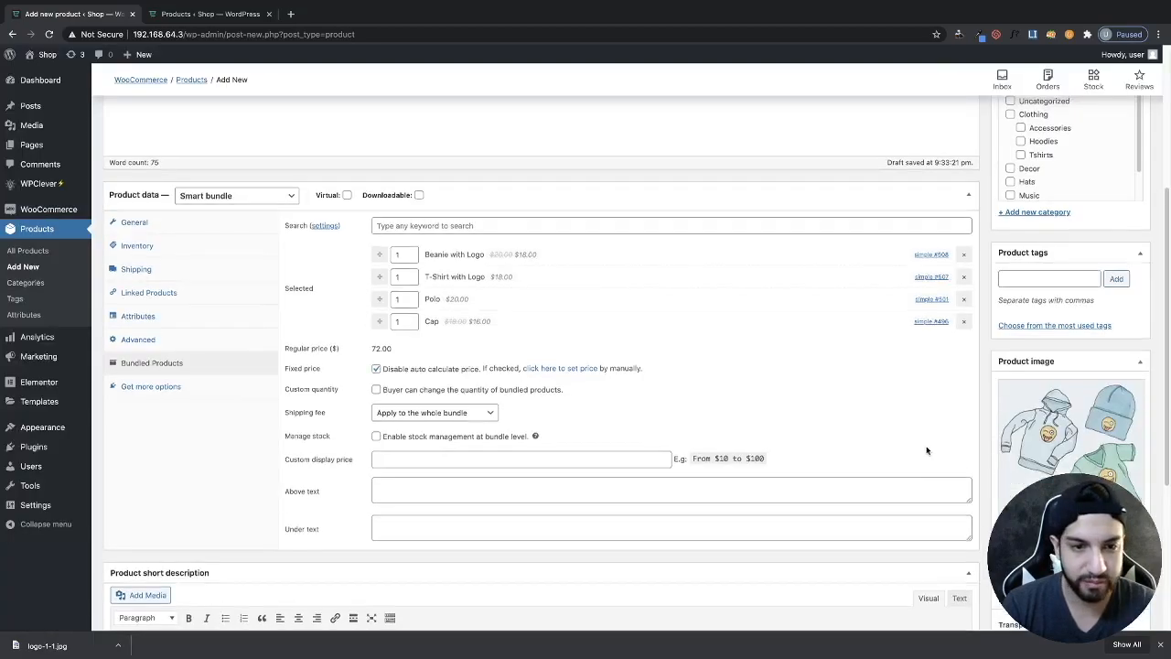
{"action": "left_click", "coordinate": [1124, 127]}
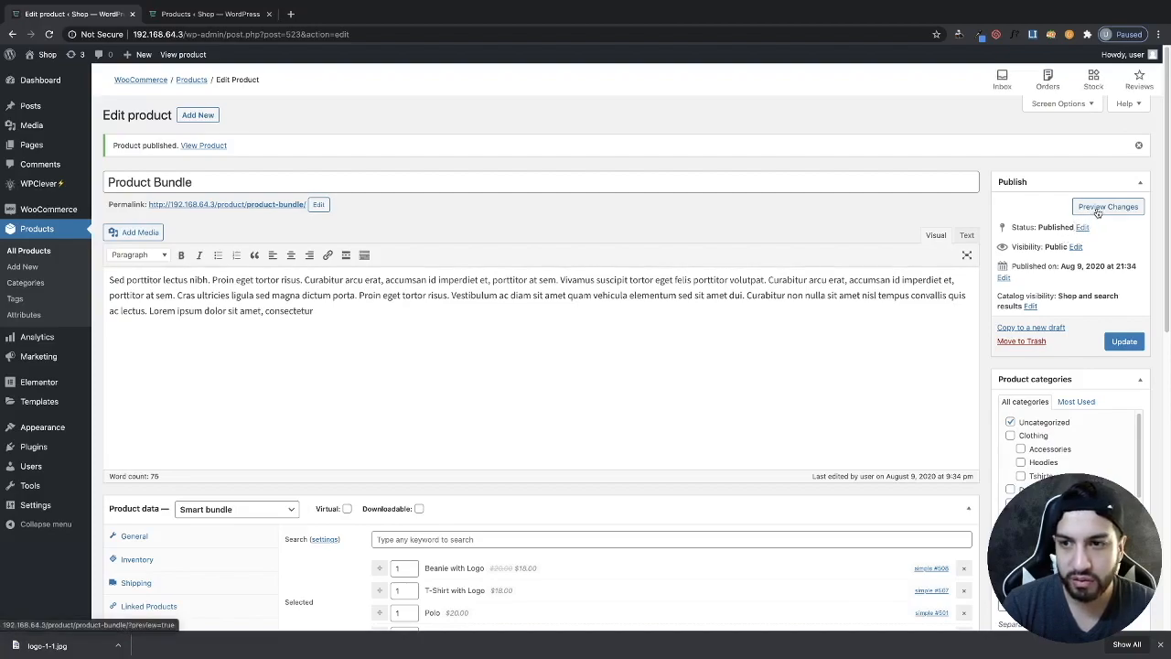
{"action": "left_click", "coordinate": [1098, 212]}
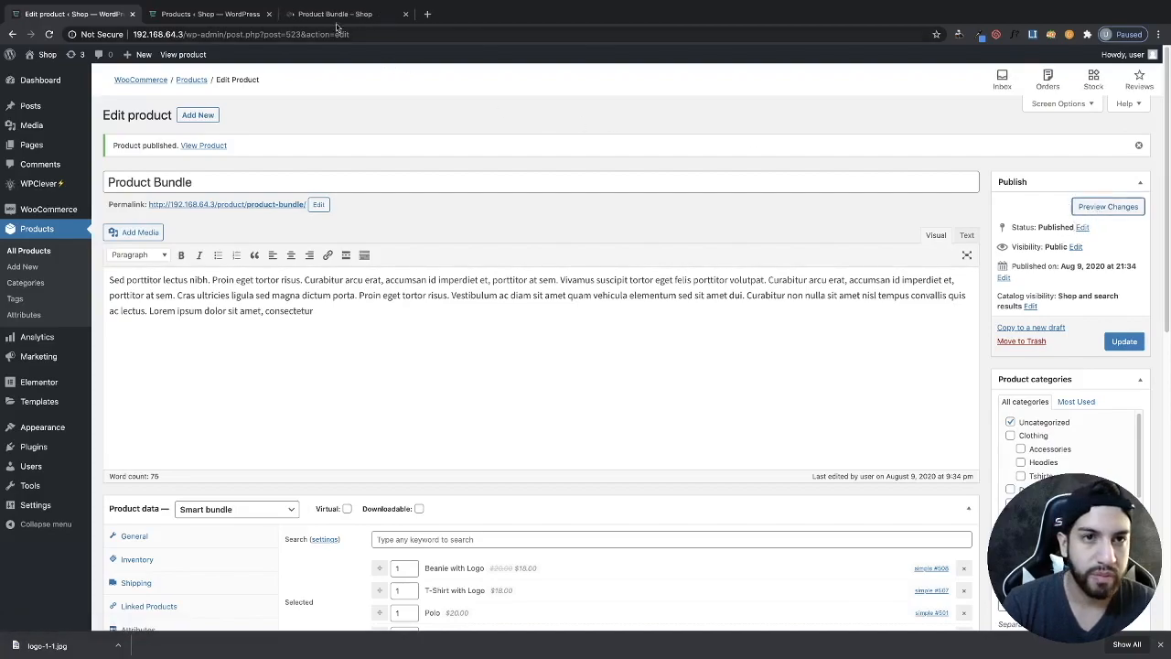
{"action": "left_click", "coordinate": [337, 25]}
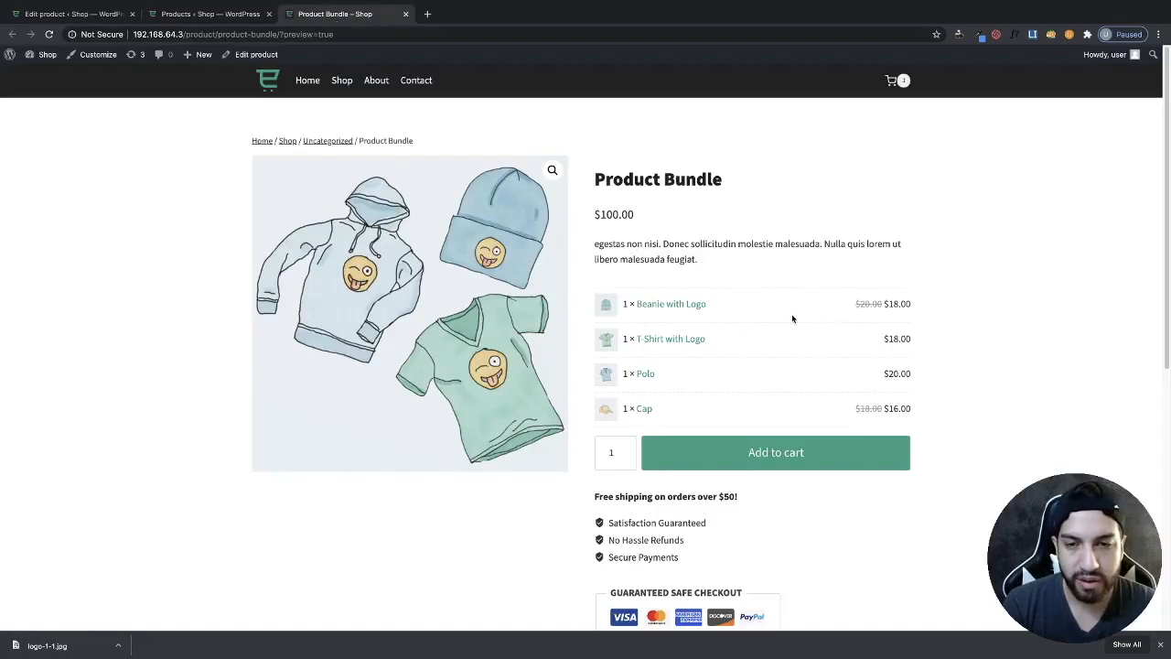
{"action": "scroll", "coordinate": [881, 352], "scroll_direction": "down", "scroll_amount": 1}
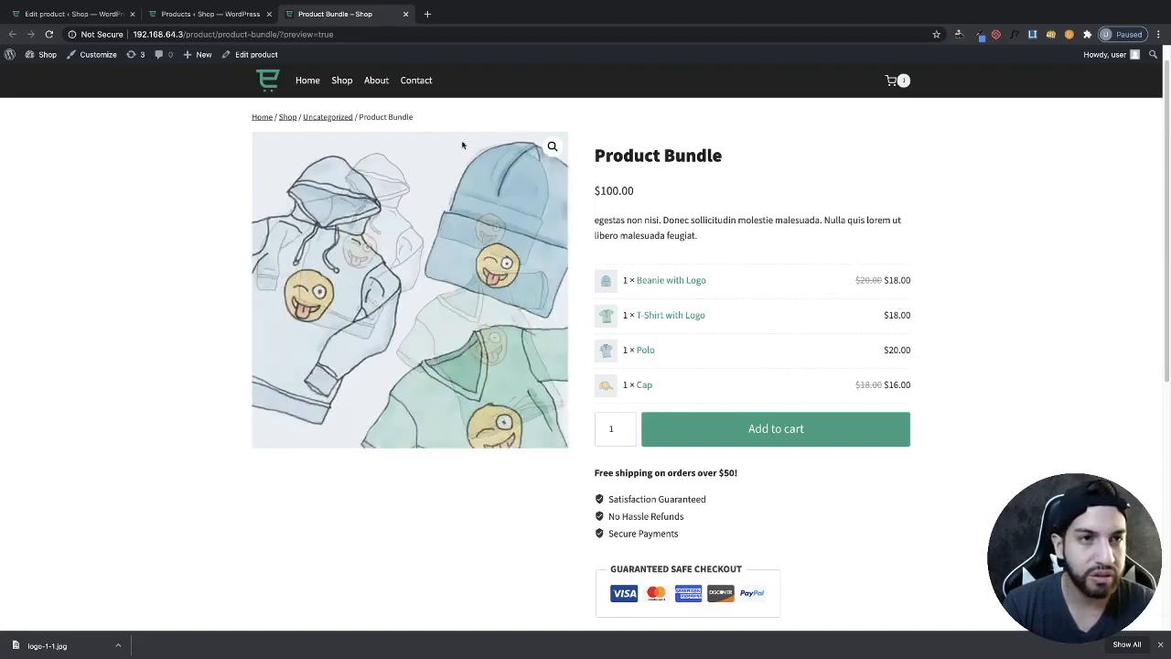
Step: Go back to editing the bundle and allow buyers to change the quantity of bundled products
{"action": "left_click", "coordinate": [181, 20]}
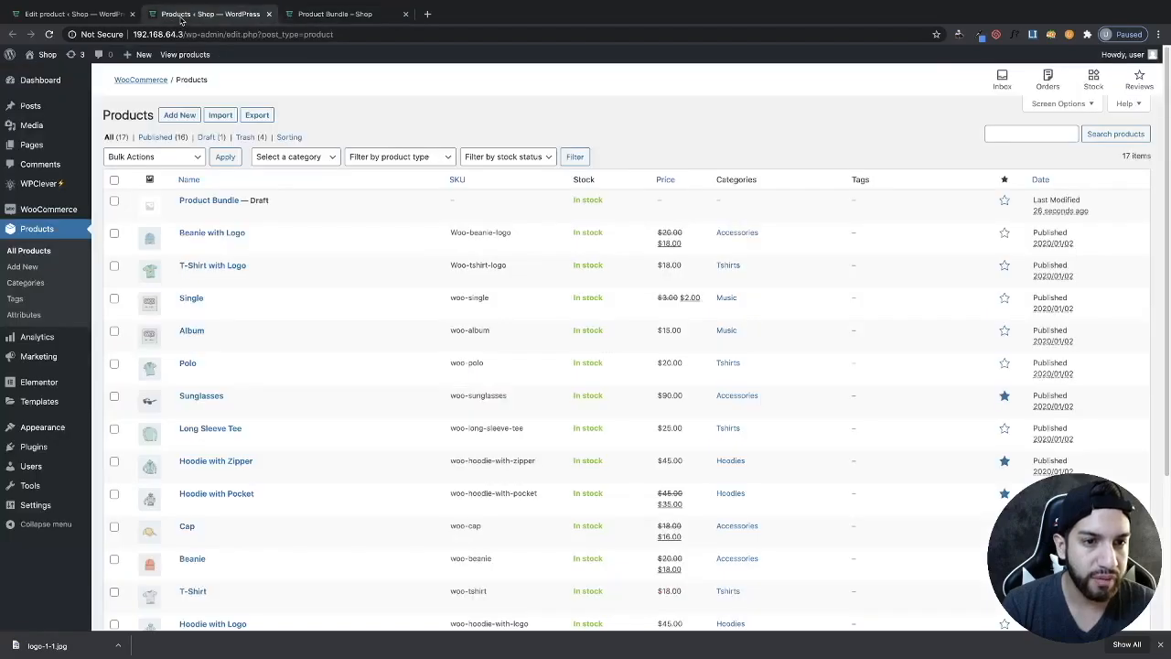
{"action": "left_click", "coordinate": [78, 16]}
{"action": "scroll", "coordinate": [518, 396], "scroll_direction": "down", "scroll_amount": 4}
{"action": "scroll", "coordinate": [519, 395], "scroll_direction": "down", "scroll_amount": 2}
{"action": "scroll", "coordinate": [628, 405], "scroll_direction": "up", "scroll_amount": 2}
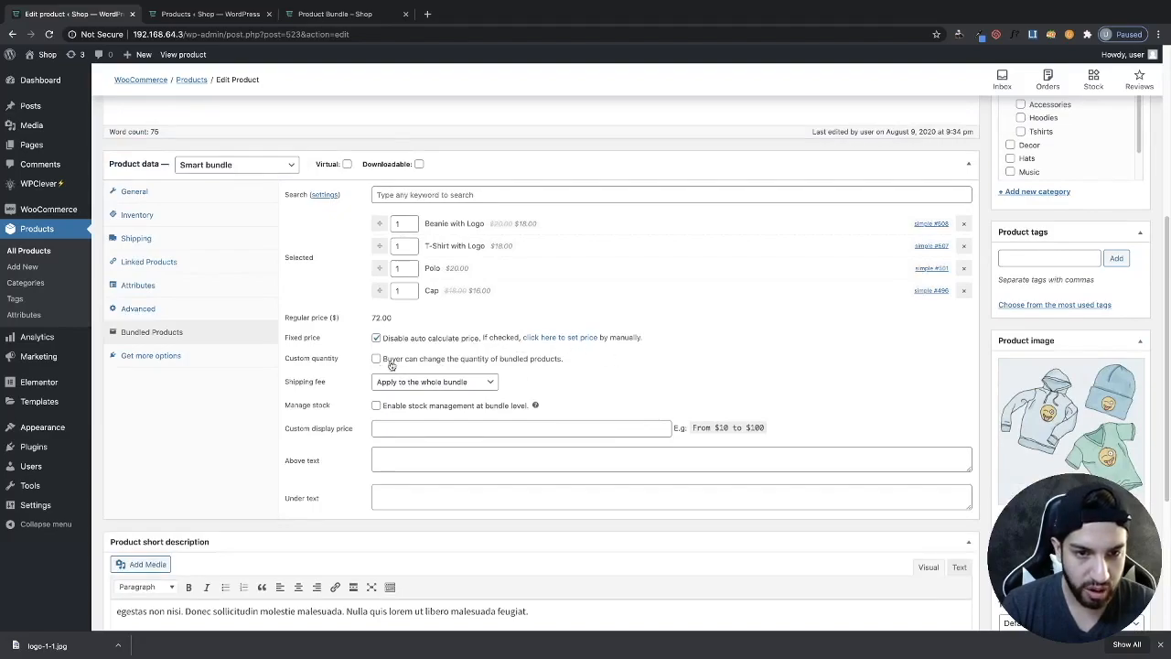
{"action": "left_click", "coordinate": [376, 358]}
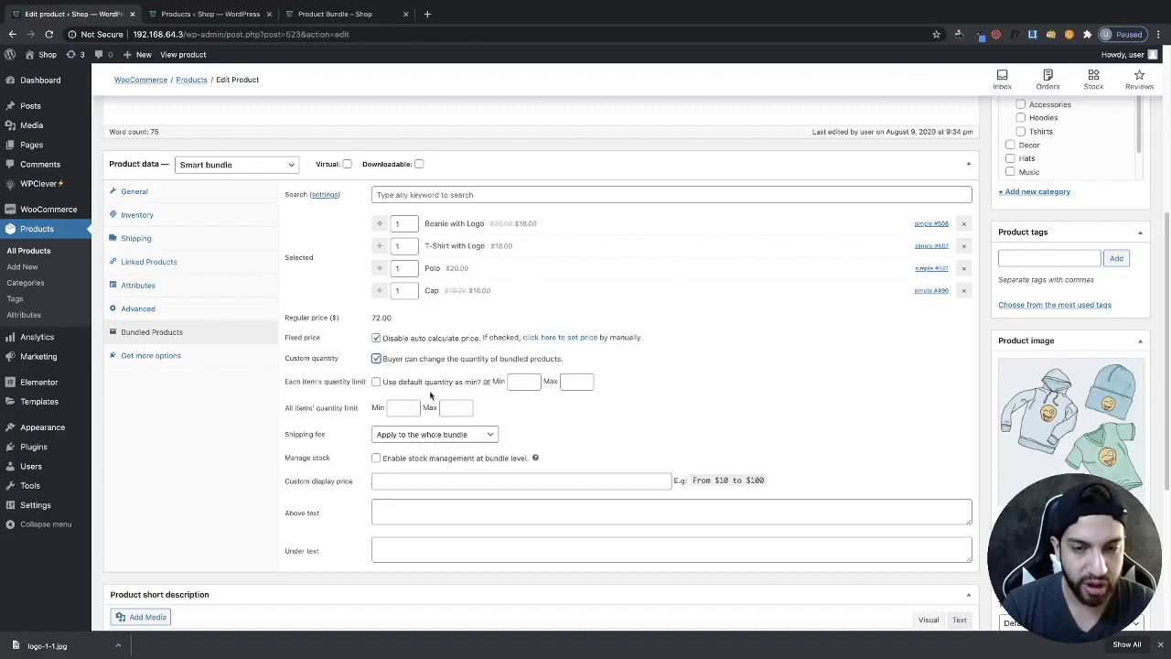
Step: Set the maximum of each item's quantity limit to 10 and update the product
{"action": "left_click", "coordinate": [567, 384]}
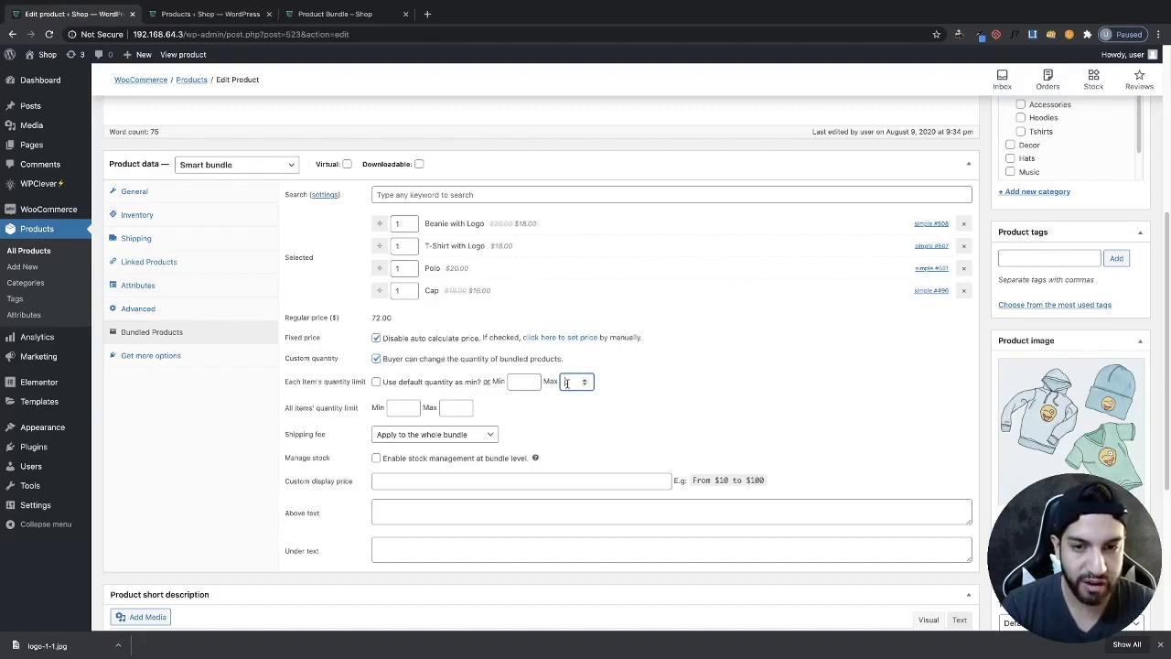
{"action": "type", "text": "10"}
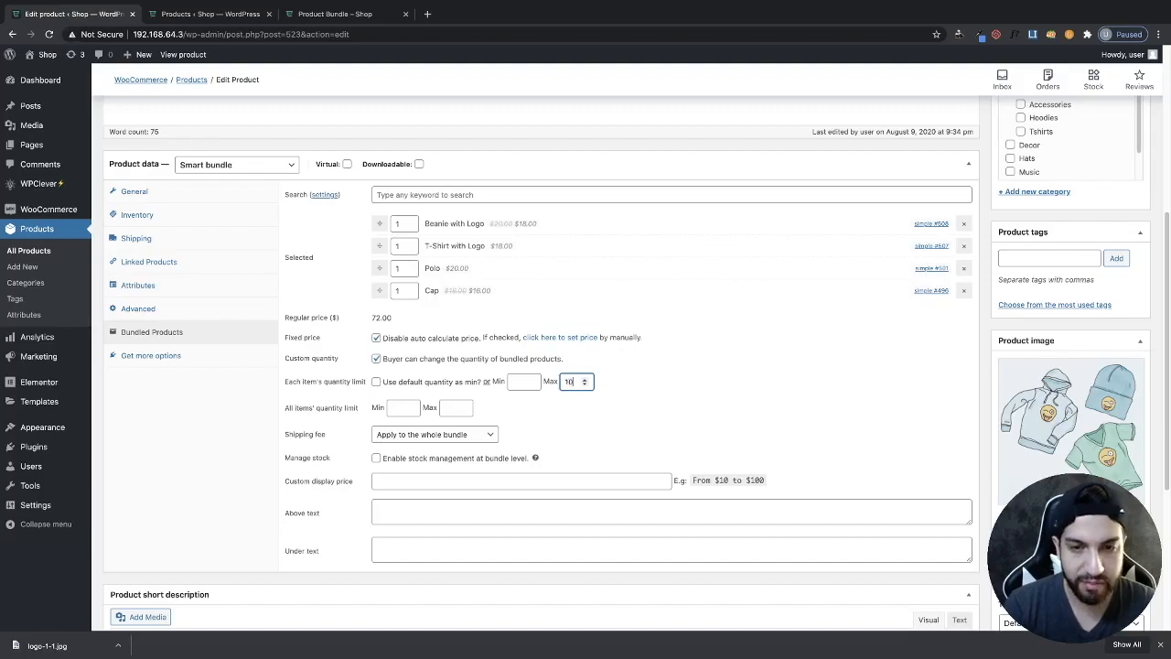
{"action": "scroll", "coordinate": [759, 309], "scroll_direction": "up", "scroll_amount": 3}
{"action": "left_click", "coordinate": [1121, 123]}
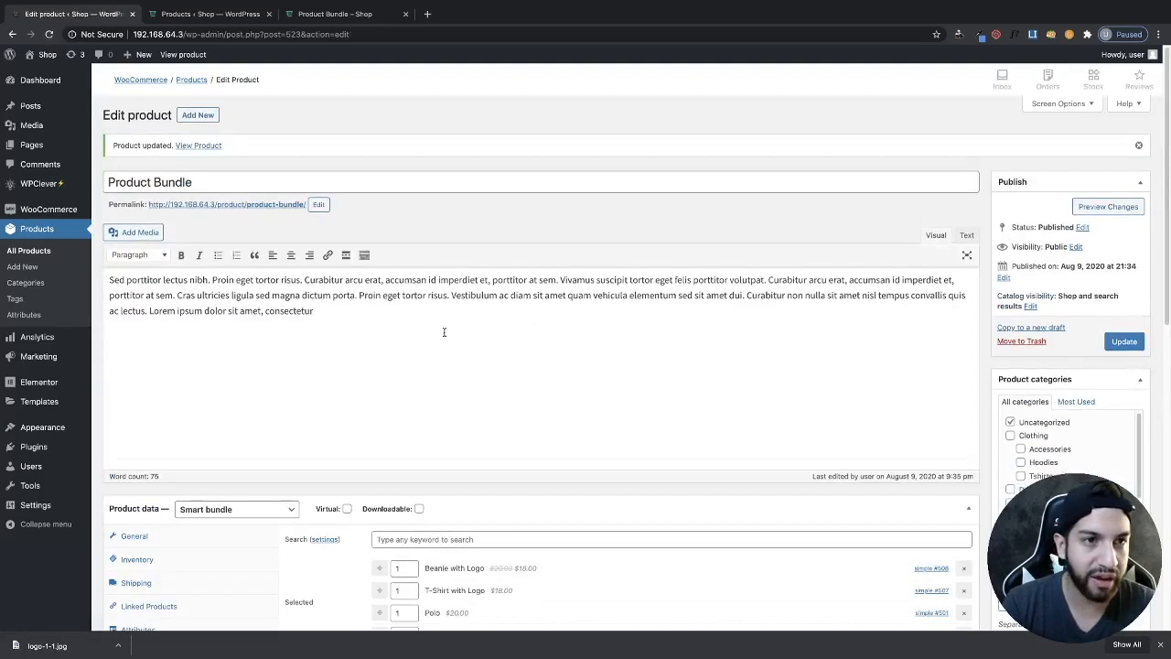
Step: Reload the bundle's store preview page and close the browser tab with the products list
{"action": "scroll", "coordinate": [703, 331], "scroll_direction": "down", "scroll_amount": 2}
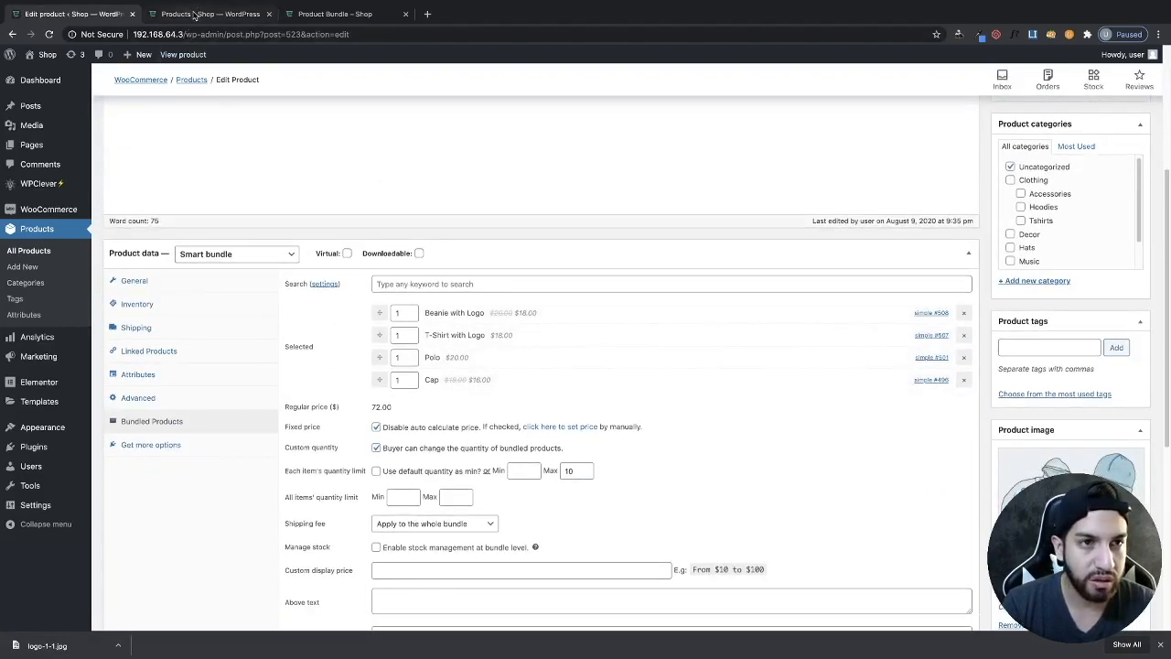
{"action": "left_click", "coordinate": [194, 15]}
{"action": "left_click", "coordinate": [209, 34]}
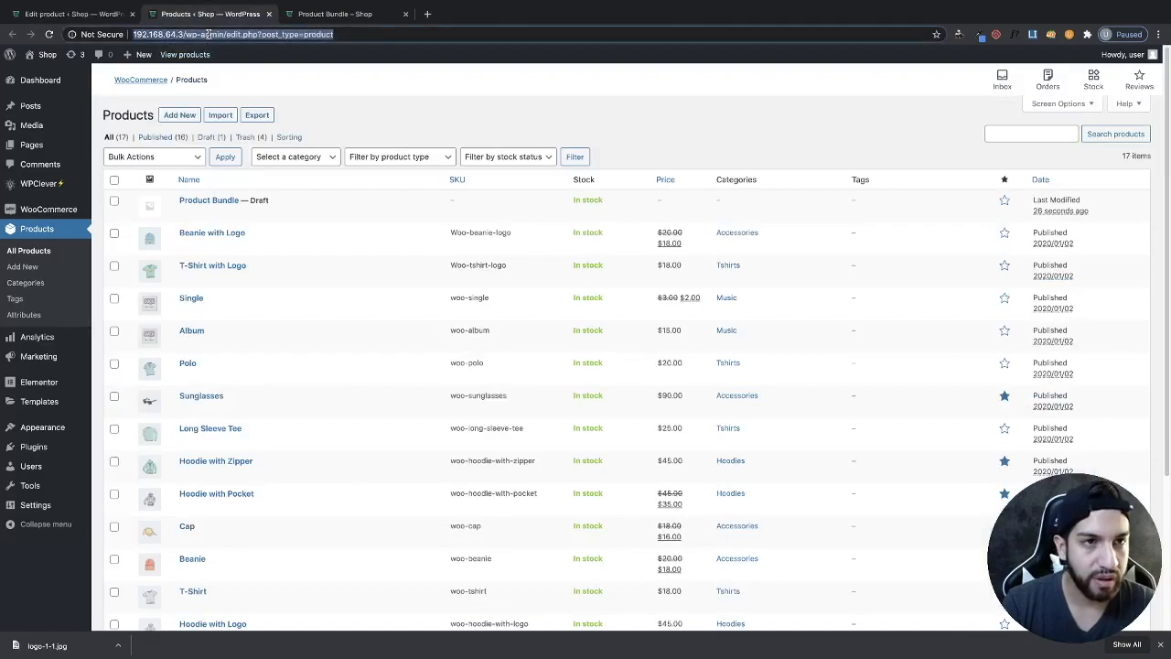
{"action": "left_click", "coordinate": [309, 20]}
{"action": "left_click", "coordinate": [292, 32]}
{"action": "key", "text": "Return"}
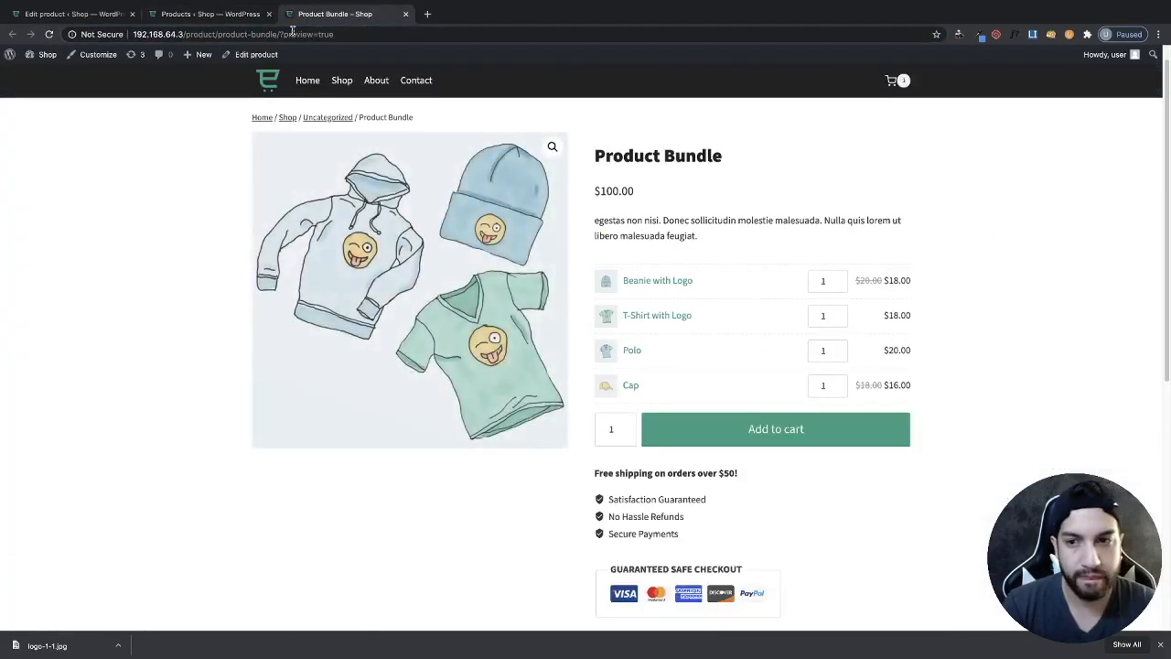
{"action": "left_click", "coordinate": [268, 14]}
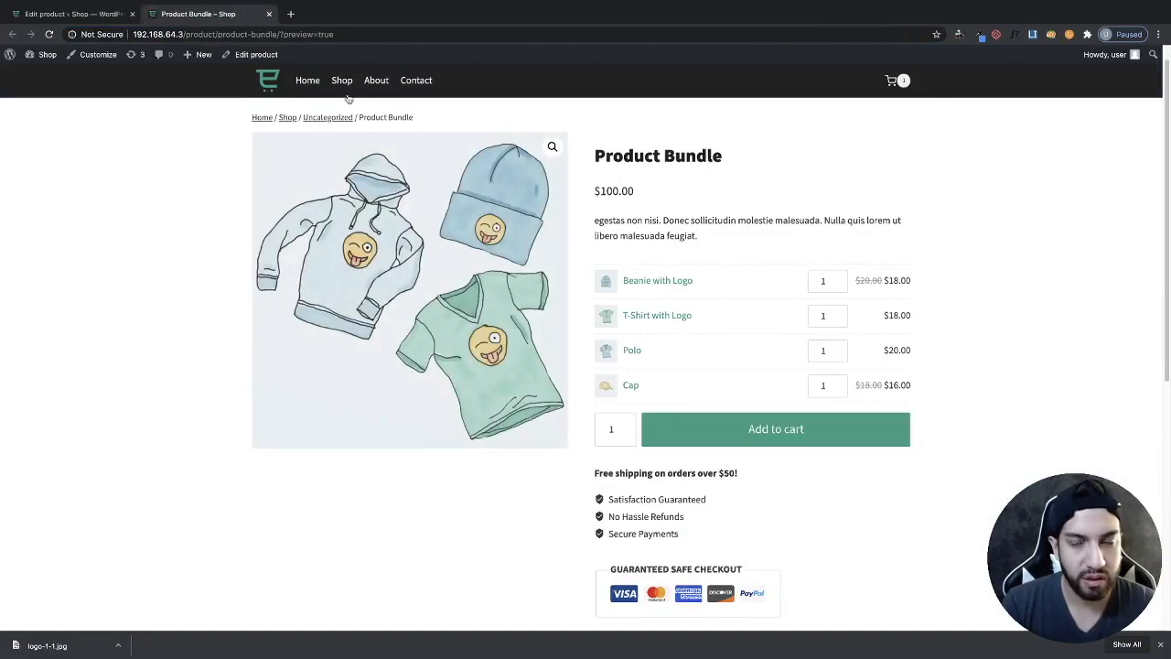
Step: Try the quantity limits on the bundle page with 10 of Beanie with Logo and 4 of T-Shirt with Logo
{"action": "left_click", "coordinate": [839, 277]}
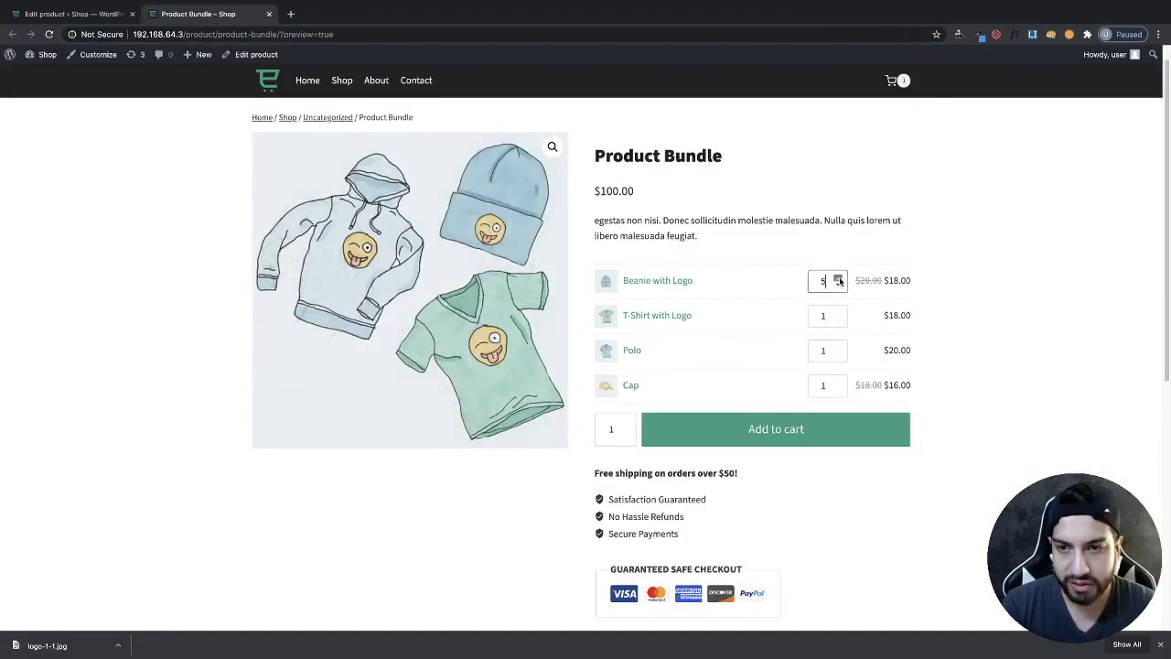
{"action": "left_click", "coordinate": [837, 277]}
{"action": "left_click", "coordinate": [837, 277]}
{"action": "left_click", "coordinate": [835, 312]}
{"action": "left_click", "coordinate": [837, 319]}
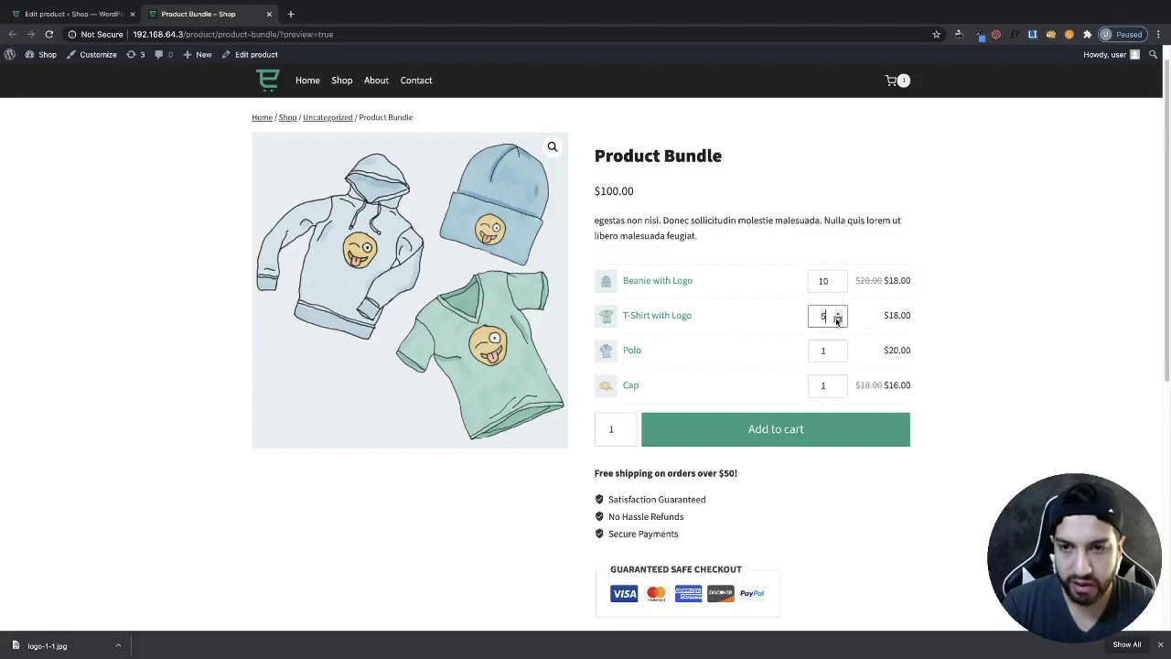
Step: Test the quantities of the other two bundled items with 5 for Polo and 10 for Cap
{"action": "left_click", "coordinate": [838, 348]}
{"action": "left_click", "coordinate": [838, 348]}
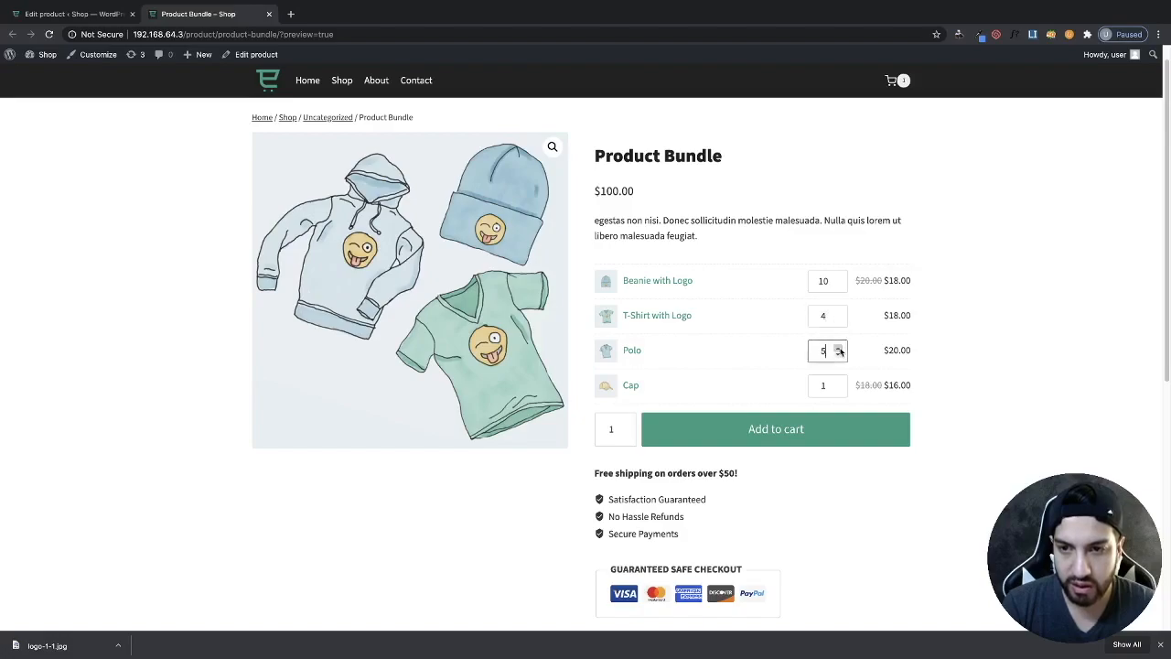
{"action": "left_click", "coordinate": [838, 383]}
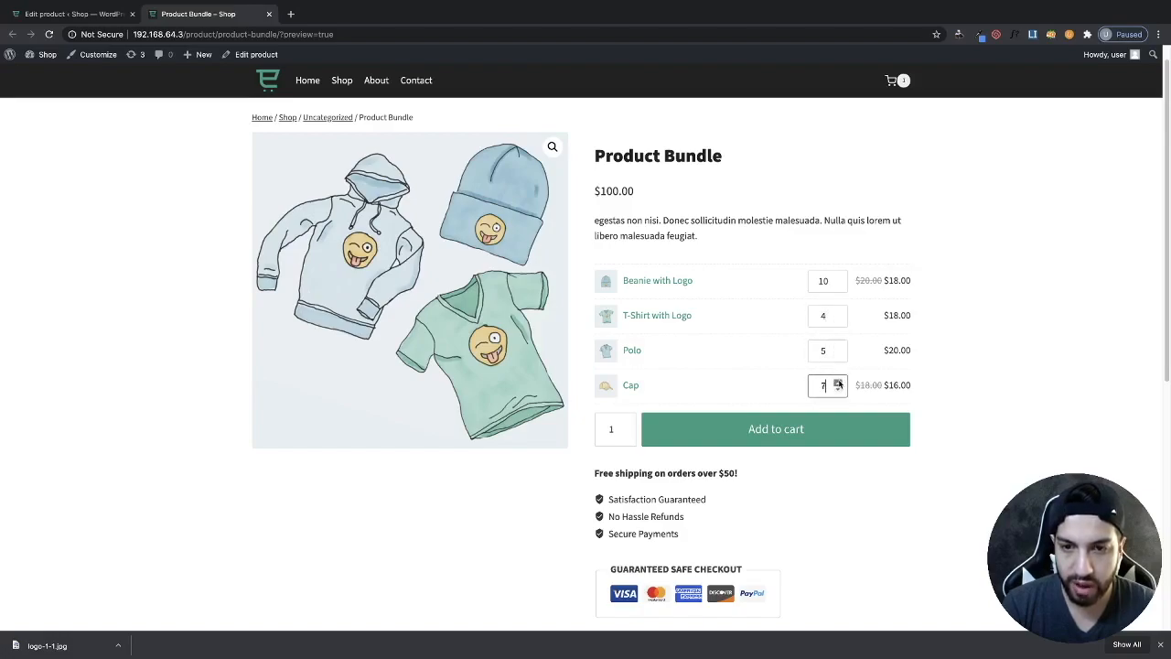
{"action": "left_click", "coordinate": [837, 389]}
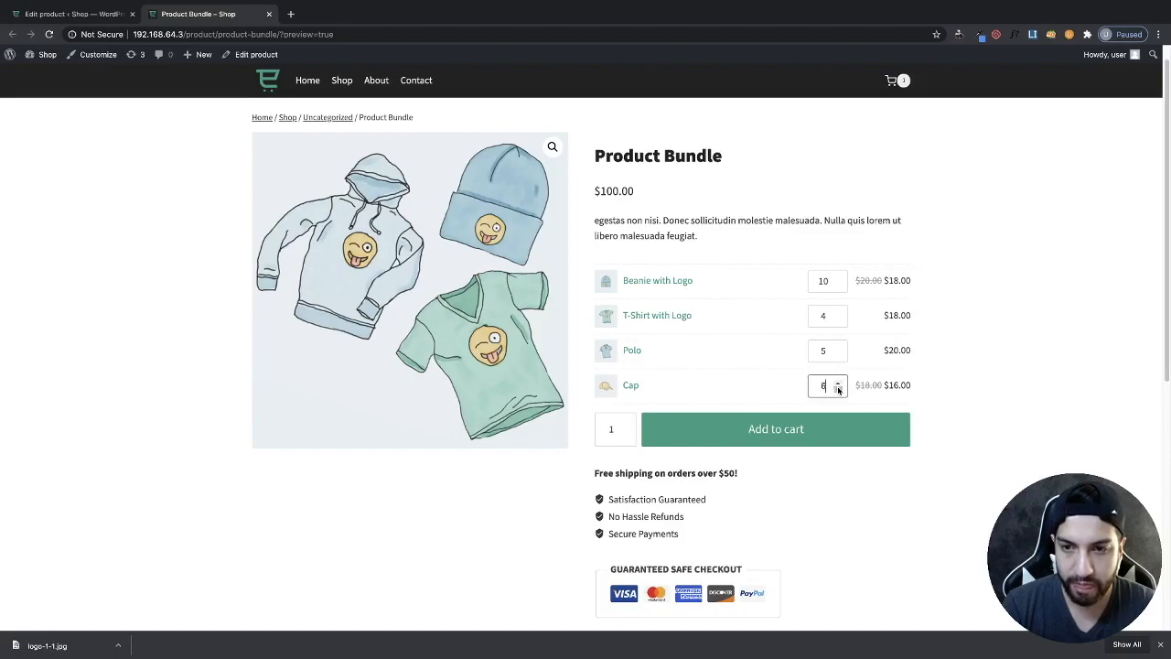
{"action": "left_click", "coordinate": [838, 381]}
{"action": "left_click", "coordinate": [838, 381]}
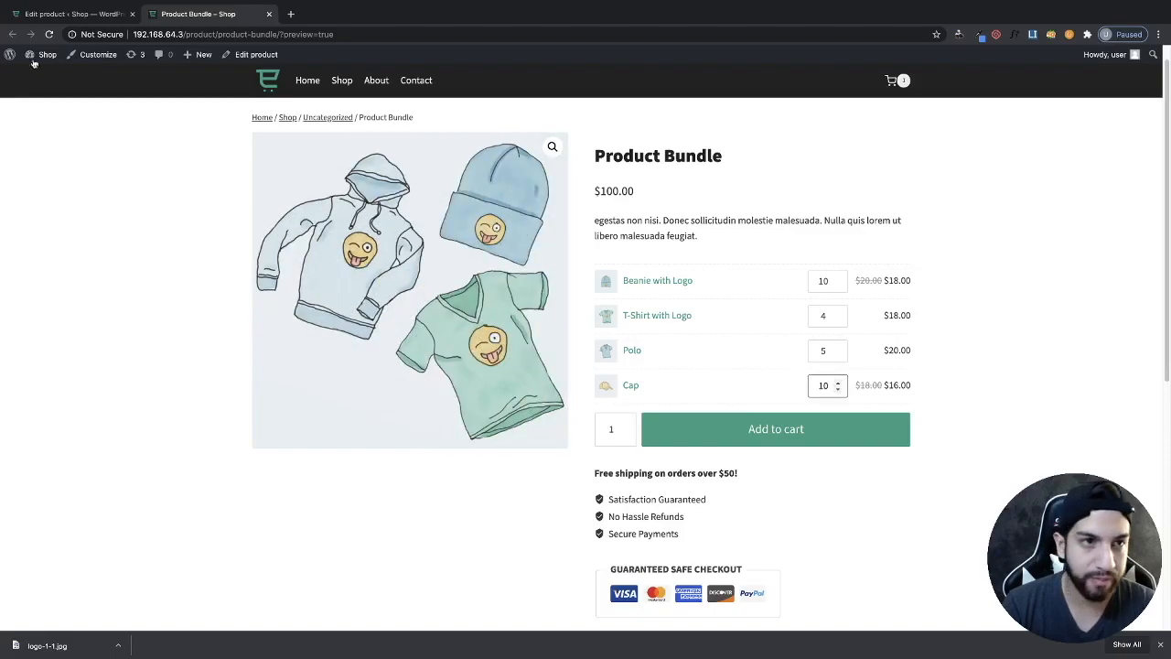
Step: Clear the maximum of each item's quantity limit in the bundle settings and update the product
{"action": "left_click", "coordinate": [73, 16]}
{"action": "double_click", "coordinate": [575, 472]}
{"action": "key", "text": "BackSpace"}
{"action": "scroll", "coordinate": [960, 320], "scroll_direction": "up", "scroll_amount": 1}
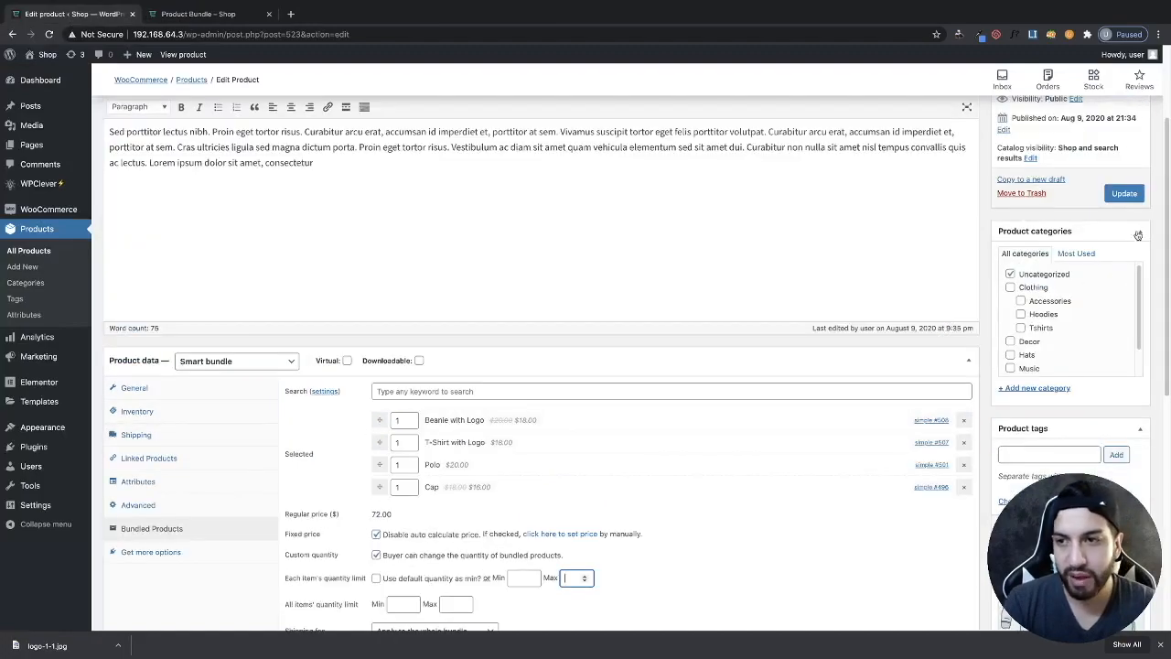
{"action": "left_click", "coordinate": [1124, 193]}
Step: Reload the bundle's store page to check the item quantity fields without a maximum limit
{"action": "left_click", "coordinate": [198, 14]}
{"action": "left_click", "coordinate": [220, 34]}
{"action": "key", "text": "Return"}
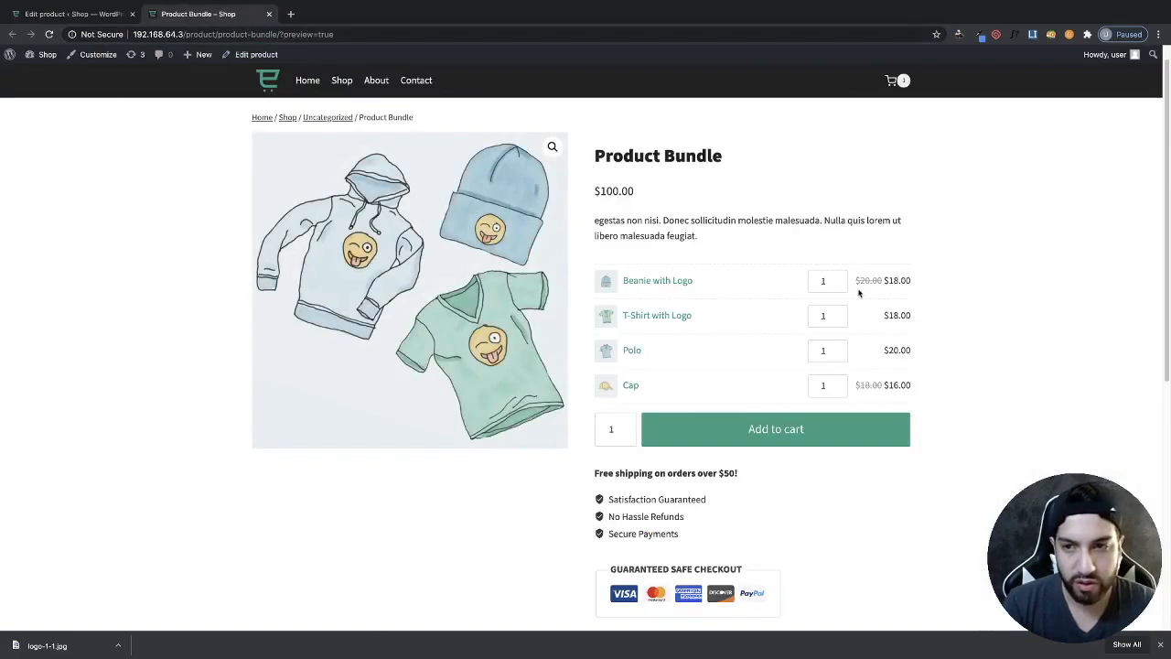
Step: Try raising the quantity of Beanie with Logo on the bundle's store page
{"action": "left_click", "coordinate": [836, 278]}
{"action": "left_click", "coordinate": [835, 278]}
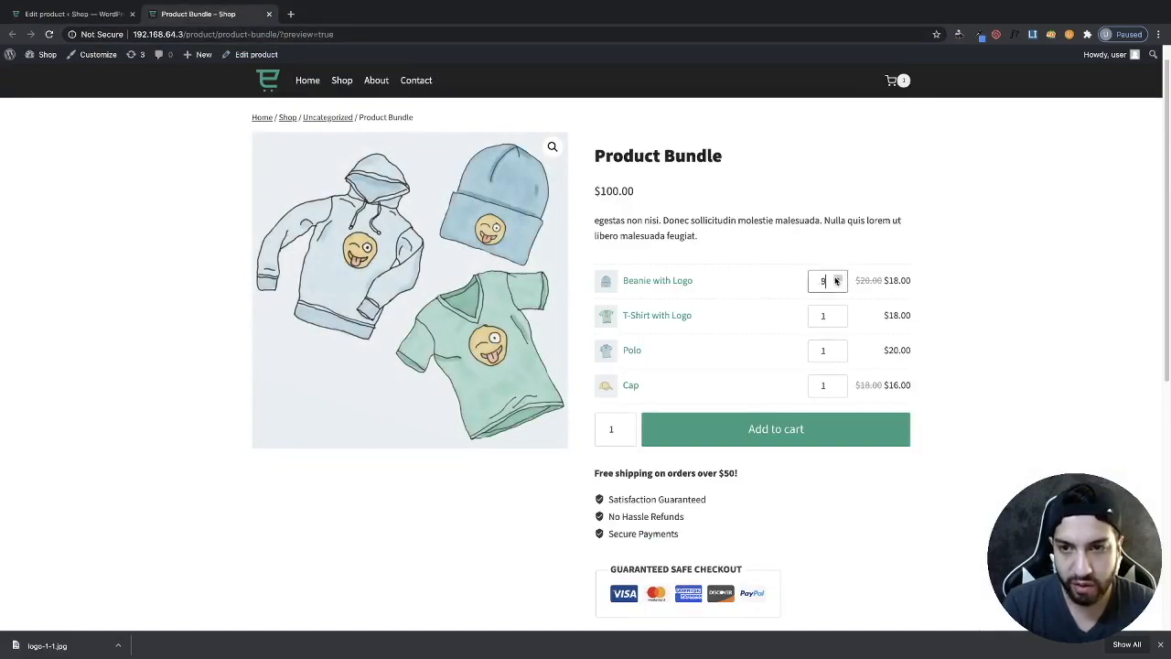
Step: Disable the option letting buyers change the quantity of bundled products and update the product
{"action": "left_click", "coordinate": [64, 14]}
{"action": "scroll", "coordinate": [824, 511], "scroll_direction": "down", "scroll_amount": 3}
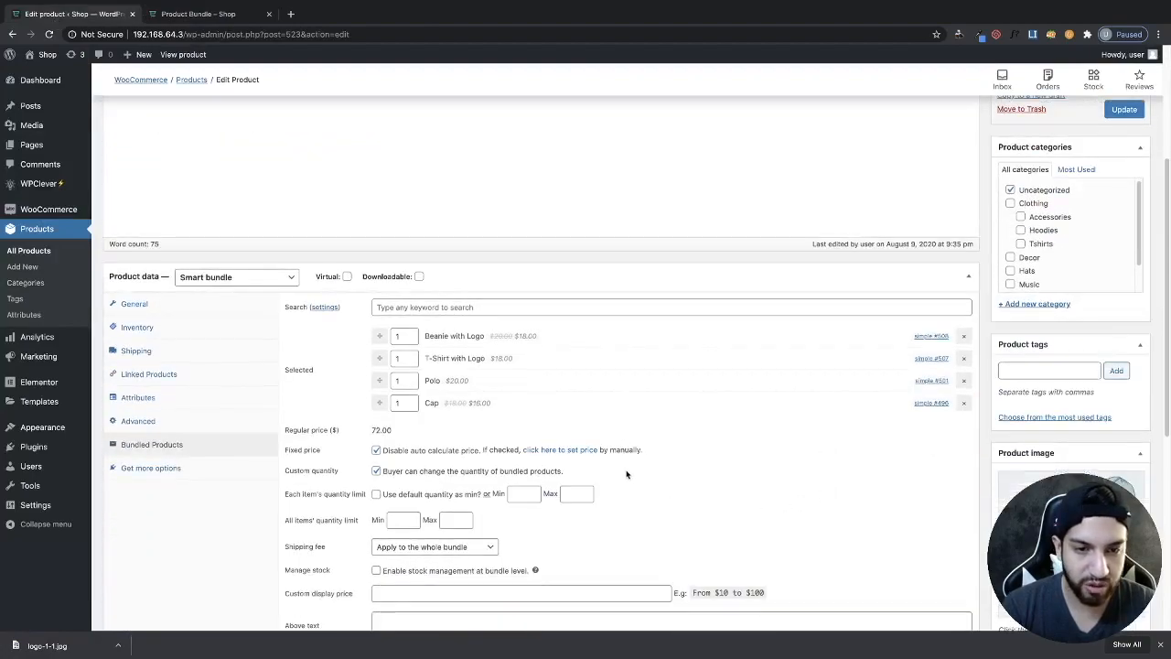
{"action": "scroll", "coordinate": [651, 459], "scroll_direction": "down", "scroll_amount": 2}
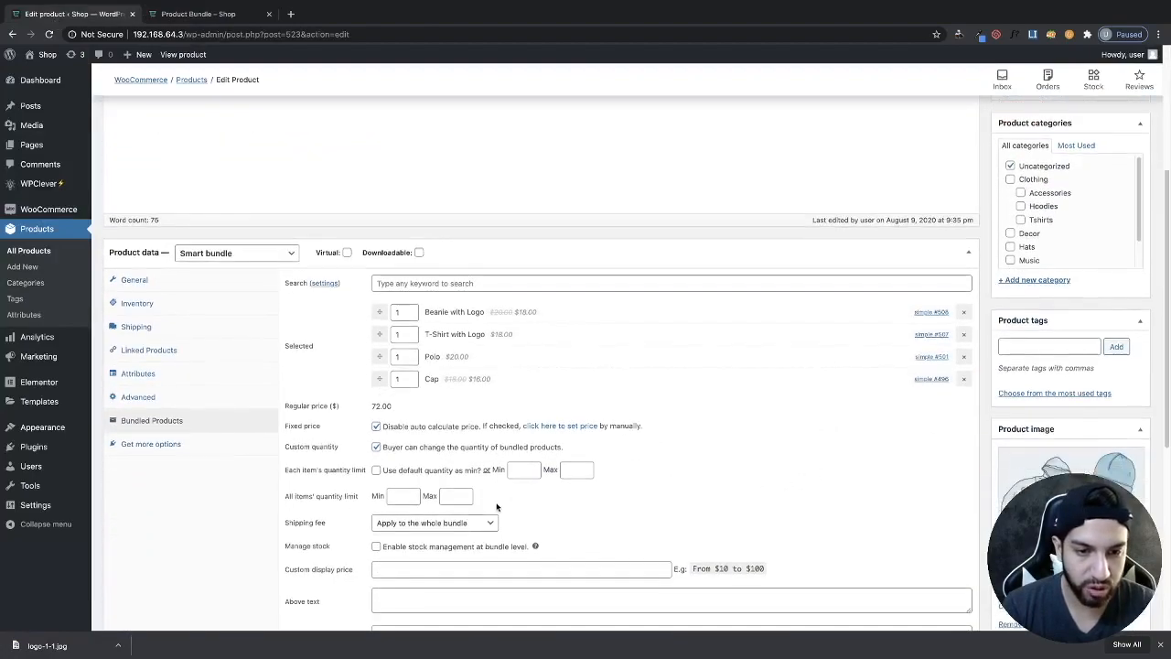
{"action": "left_click", "coordinate": [375, 435]}
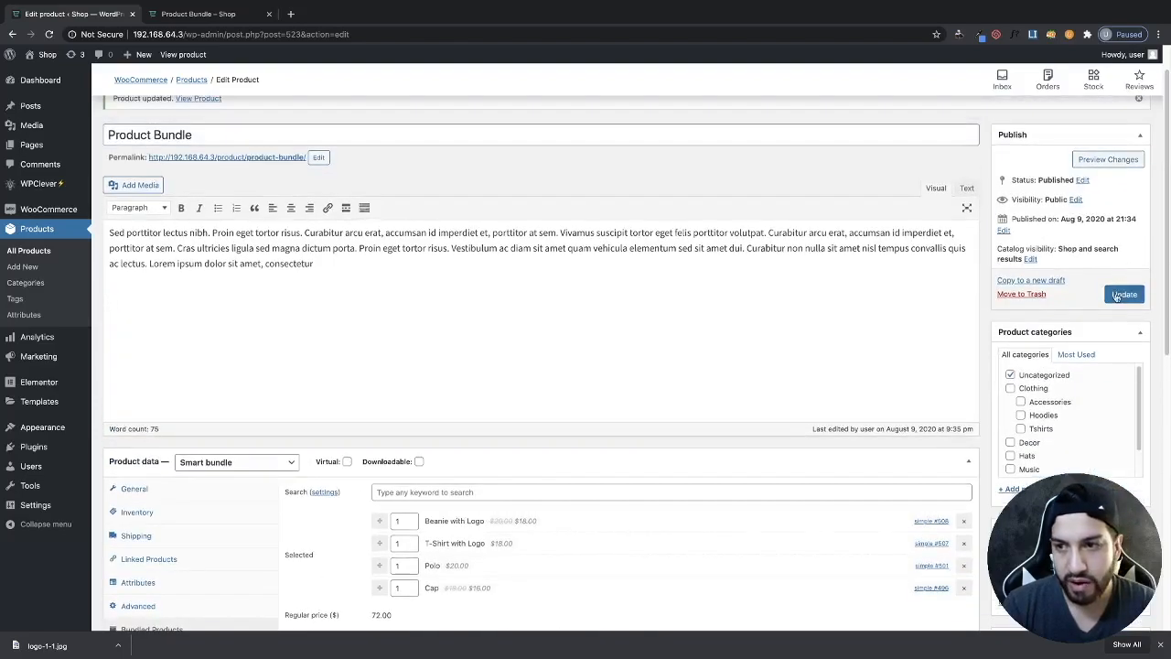
{"action": "left_click", "coordinate": [1124, 294]}
Step: Reload the bundle's store page to check how the items are listed with custom quantity disabled
{"action": "left_click", "coordinate": [210, 20]}
{"action": "left_click", "coordinate": [208, 34]}
{"action": "key", "text": "Return"}
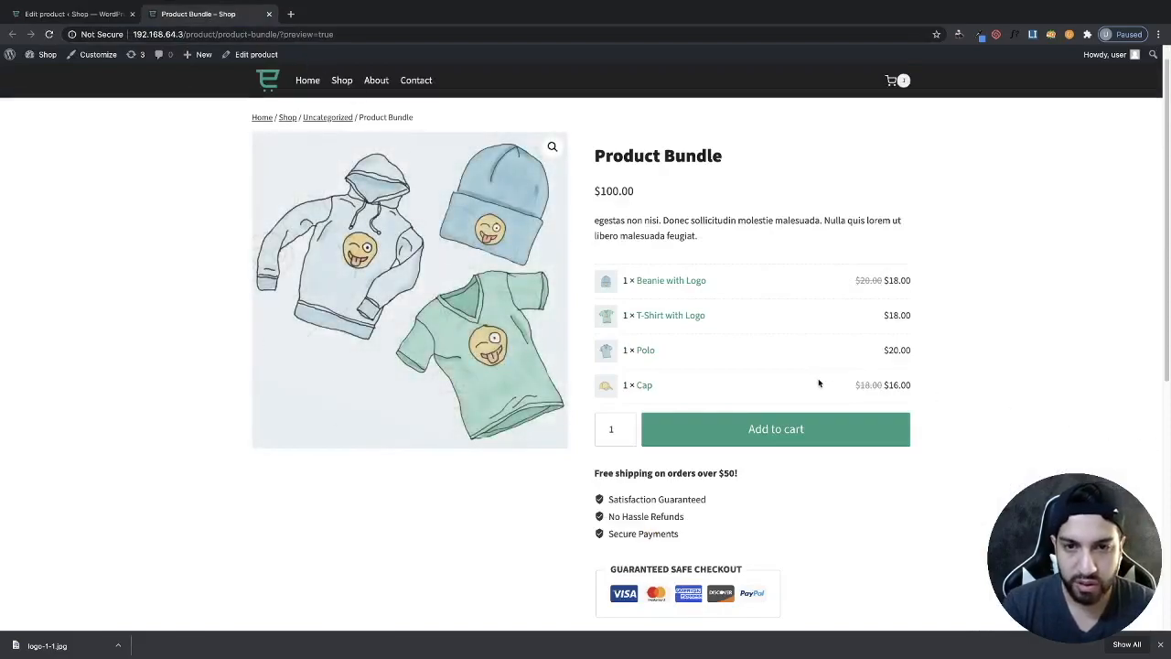
Step: Re-enable the custom quantity option for buyers in the bundle settings
{"action": "left_click", "coordinate": [89, 14]}
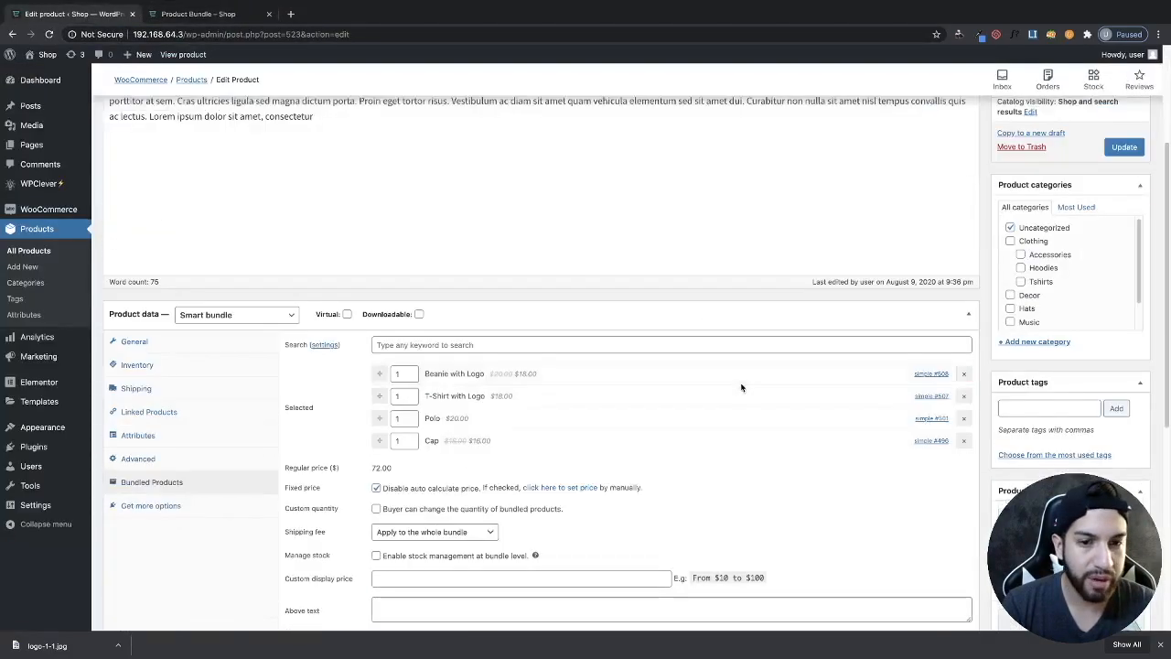
{"action": "scroll", "coordinate": [827, 426], "scroll_direction": "down", "scroll_amount": 3}
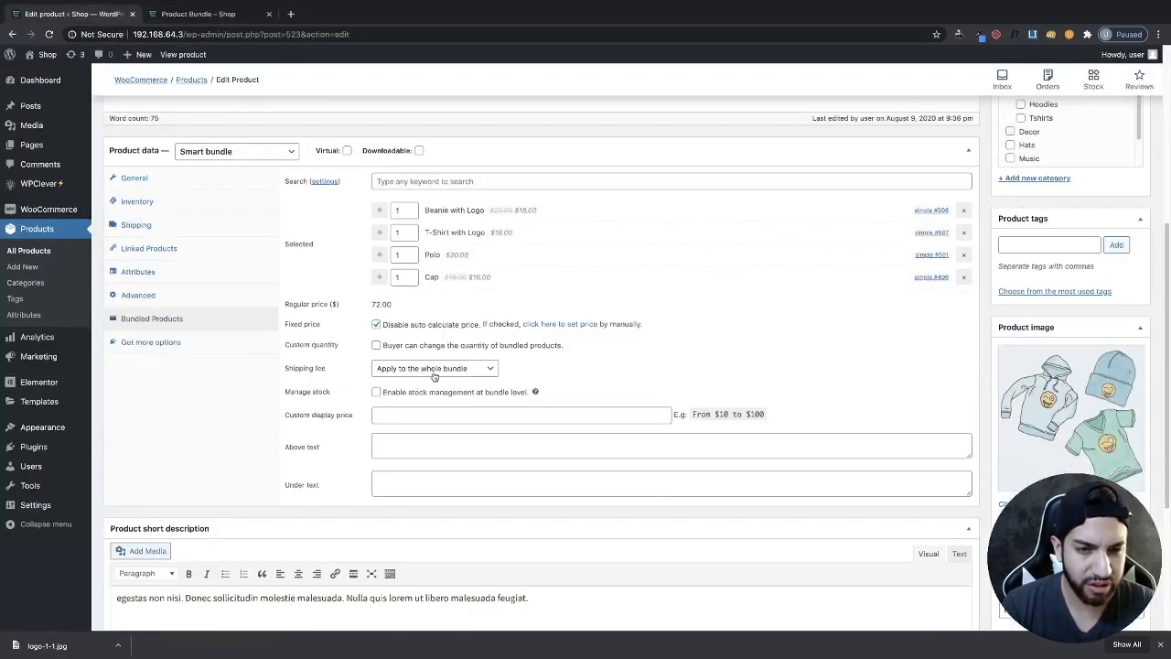
{"action": "left_click", "coordinate": [375, 345]}
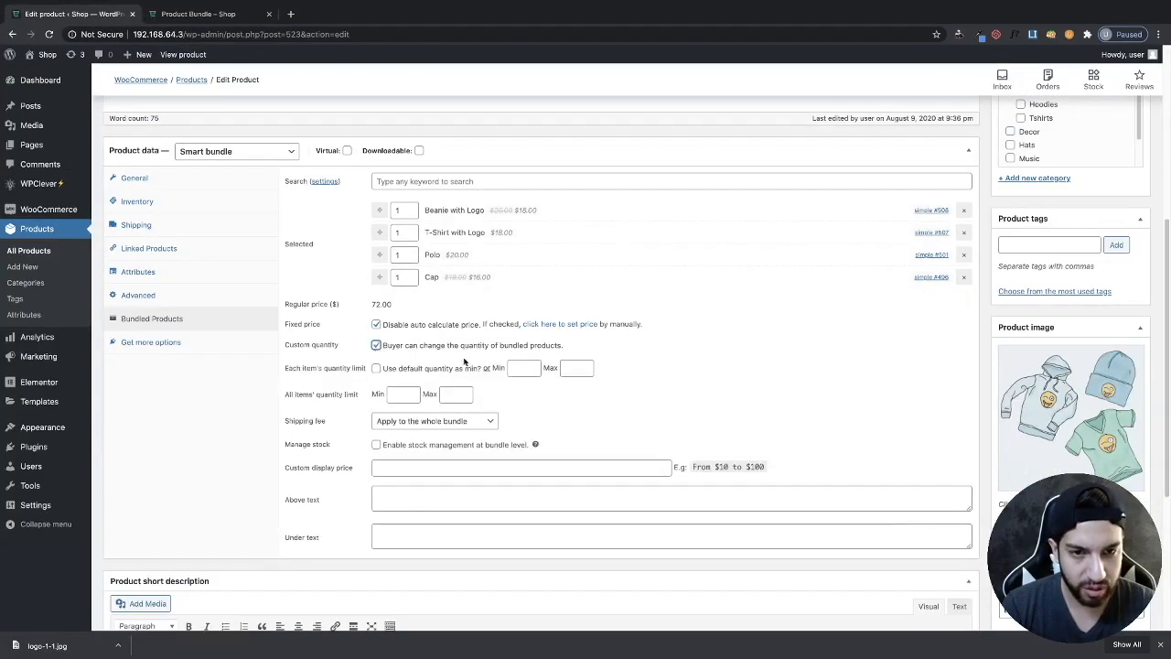
Step: Examine the bundle's shipping fee, stock management and custom display price settings
{"action": "scroll", "coordinate": [564, 410], "scroll_direction": "down", "scroll_amount": 1}
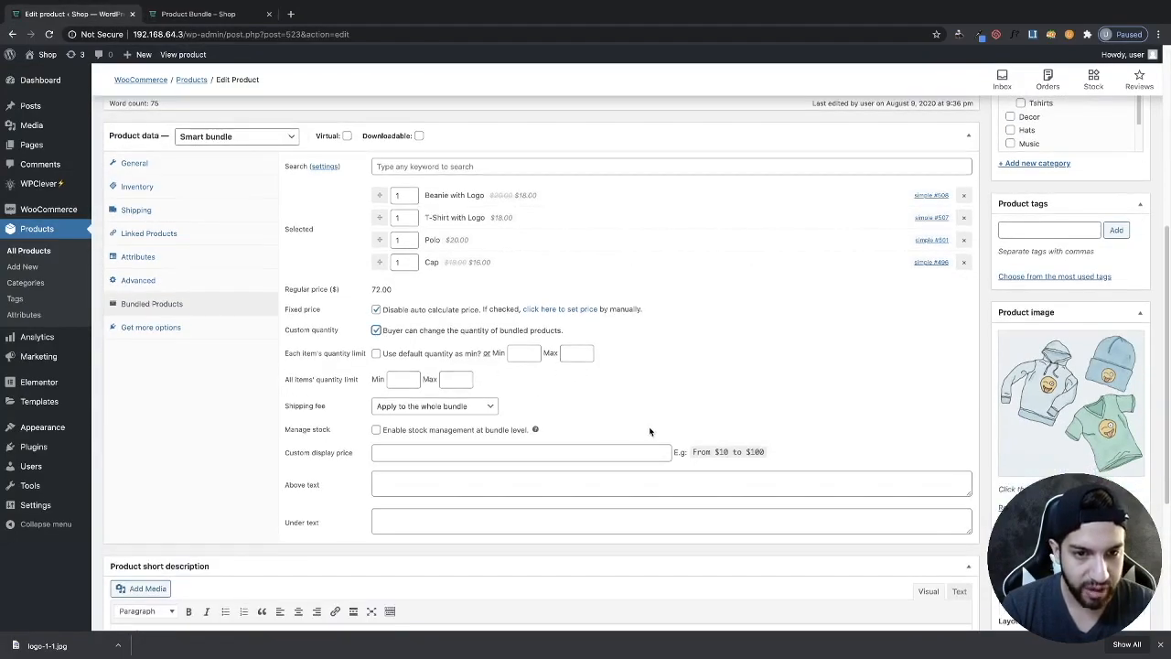
{"action": "scroll", "coordinate": [674, 437], "scroll_direction": "down", "scroll_amount": 1}
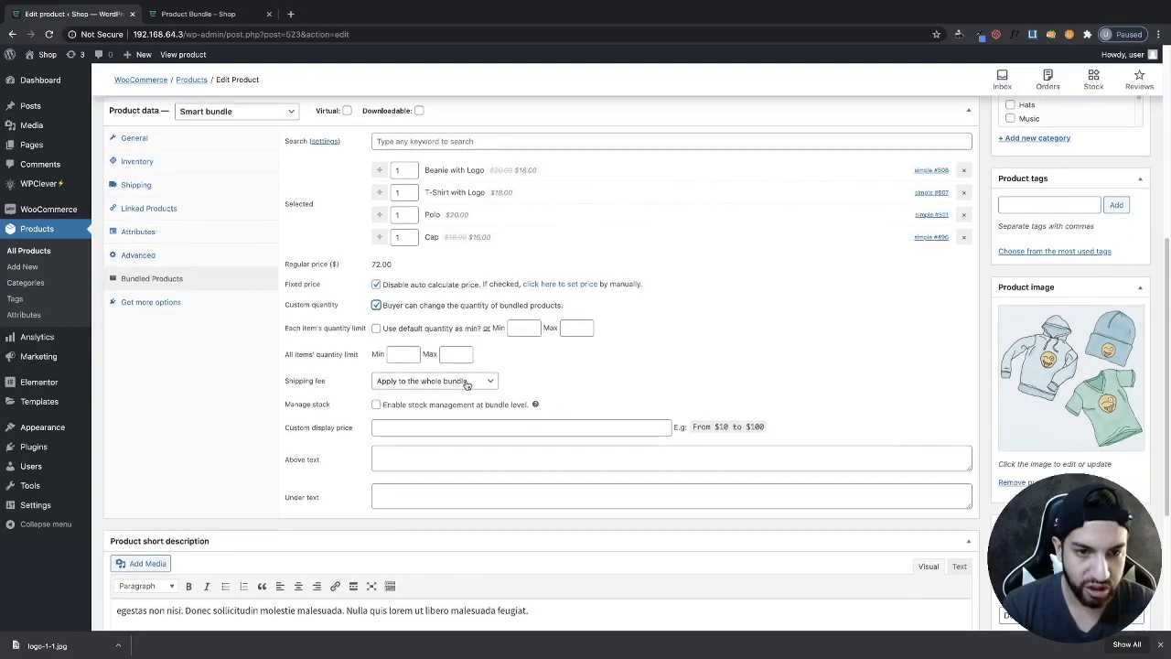
{"action": "scroll", "coordinate": [608, 406], "scroll_direction": "down", "scroll_amount": 1}
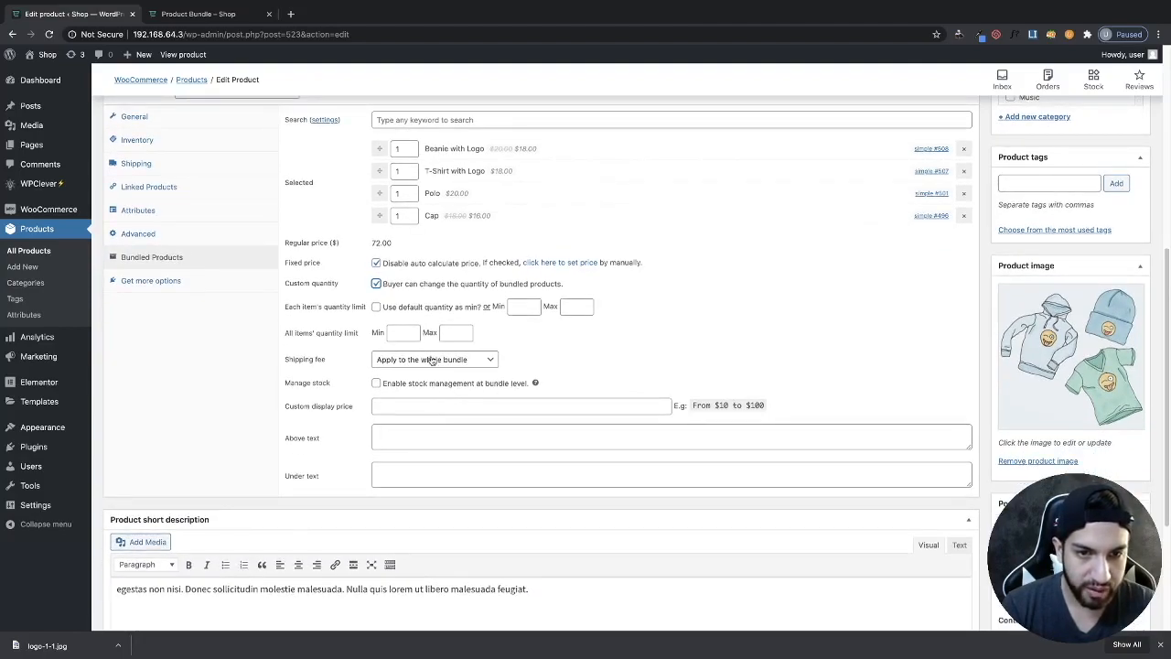
{"action": "left_click", "coordinate": [430, 359]}
{"action": "left_click", "coordinate": [595, 366]}
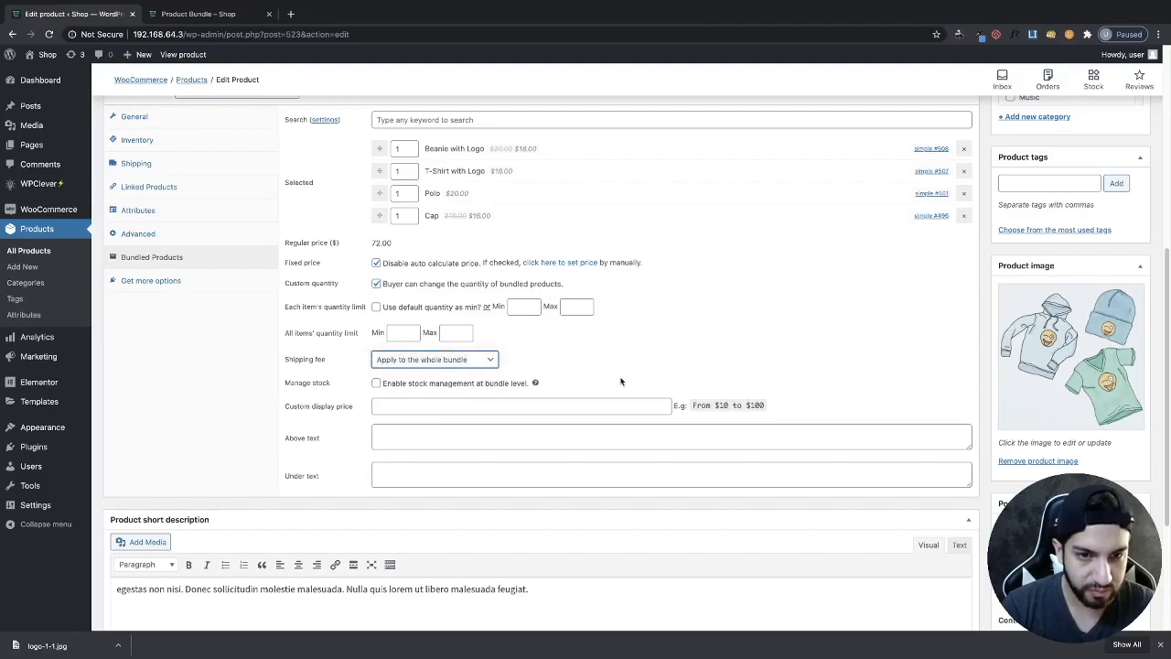
{"action": "scroll", "coordinate": [622, 389], "scroll_direction": "down", "scroll_amount": 2}
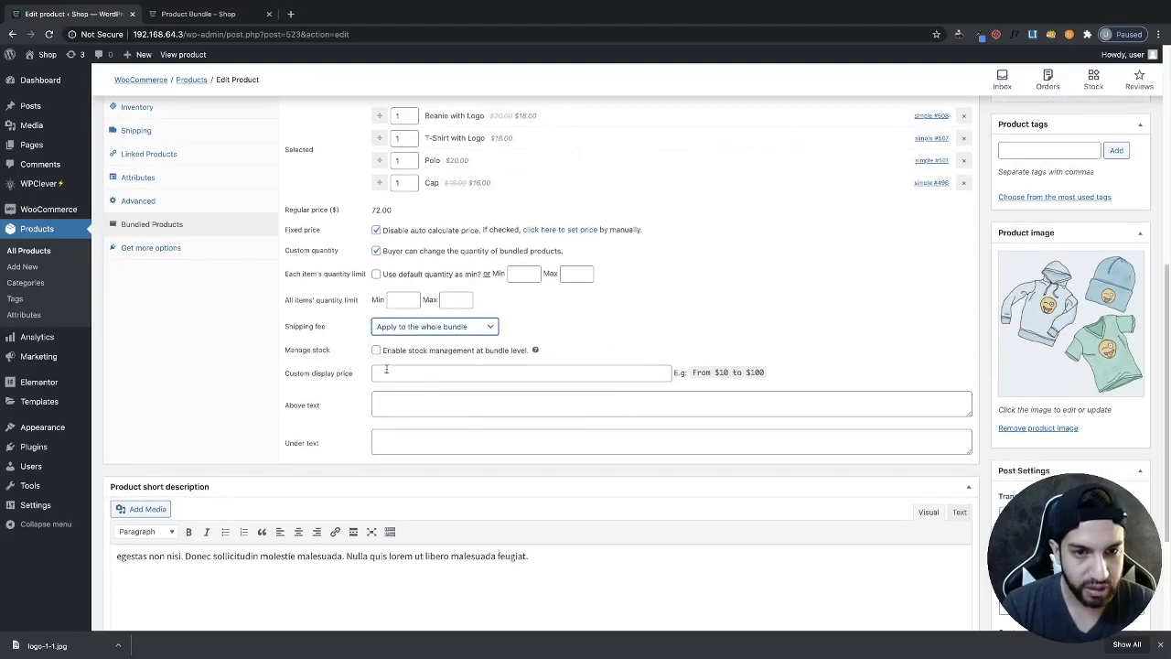
{"action": "left_click", "coordinate": [375, 352]}
{"action": "left_click", "coordinate": [420, 371]}
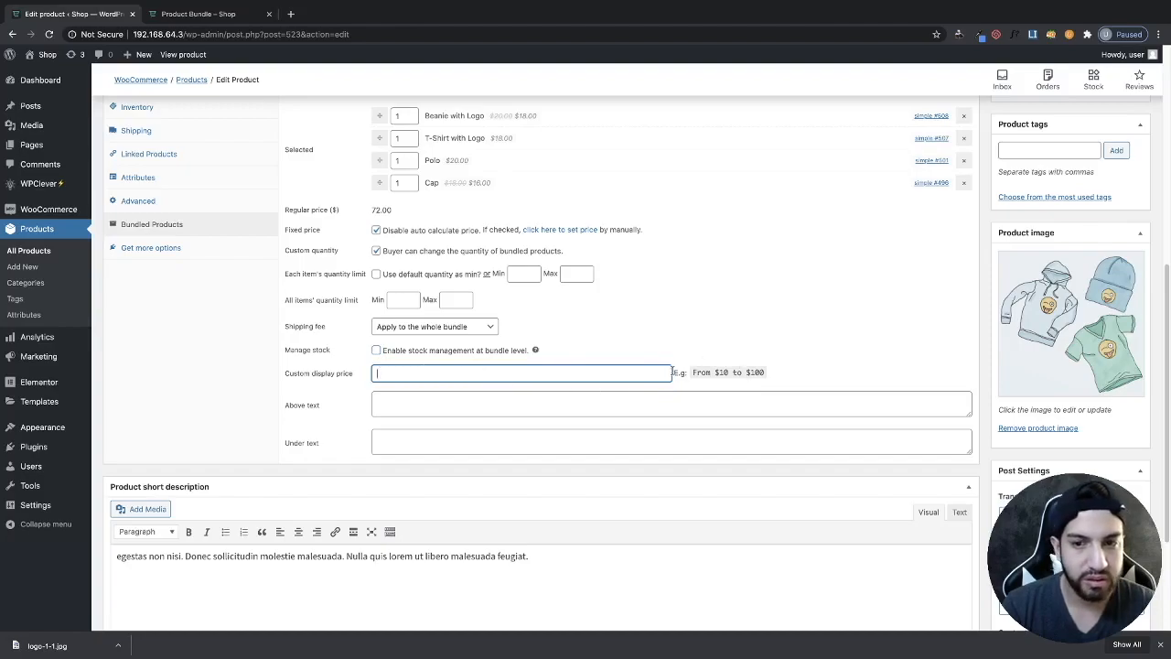
Step: Check where the bundle's price is displayed on the store page
{"action": "left_click", "coordinate": [194, 11]}
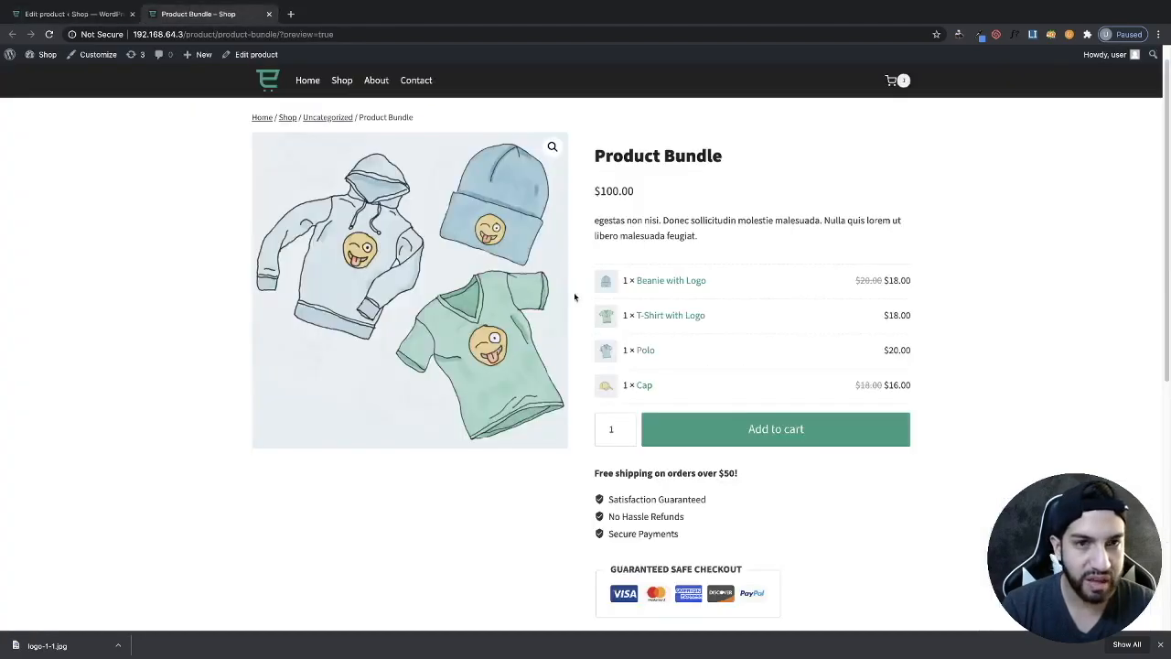
{"action": "scroll", "coordinate": [722, 494], "scroll_direction": "down", "scroll_amount": 1}
{"action": "scroll", "coordinate": [736, 483], "scroll_direction": "up", "scroll_amount": 1}
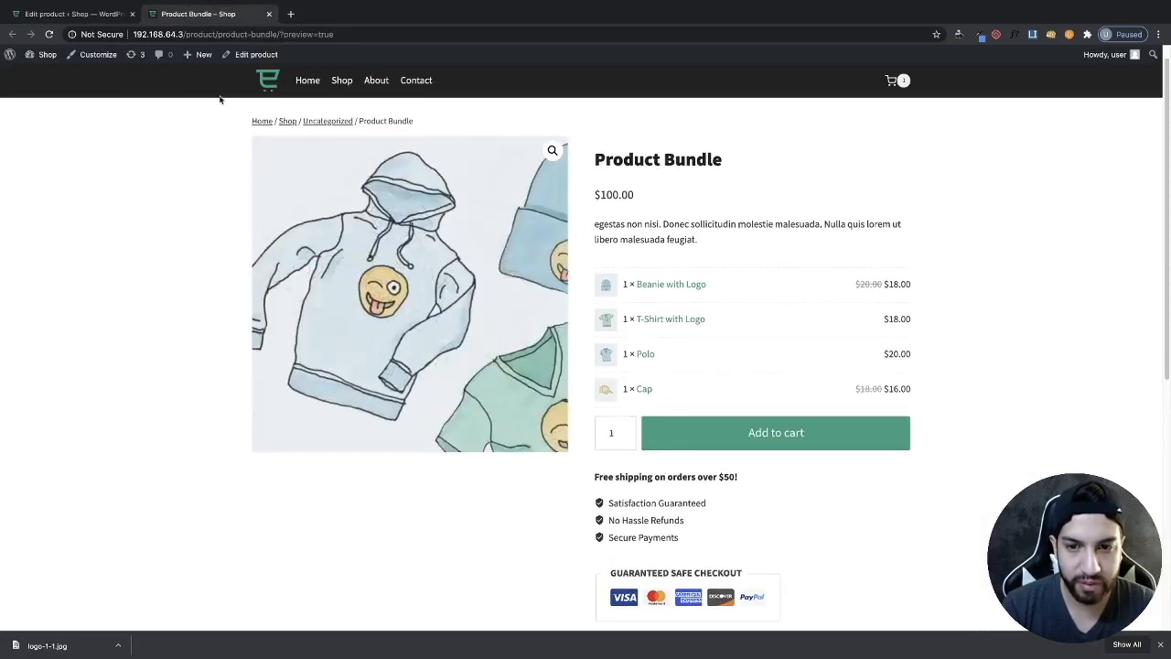
Step: Copy the range "$10 to $100" from the example into the bundle's custom display price and update the product
{"action": "left_click", "coordinate": [57, 14]}
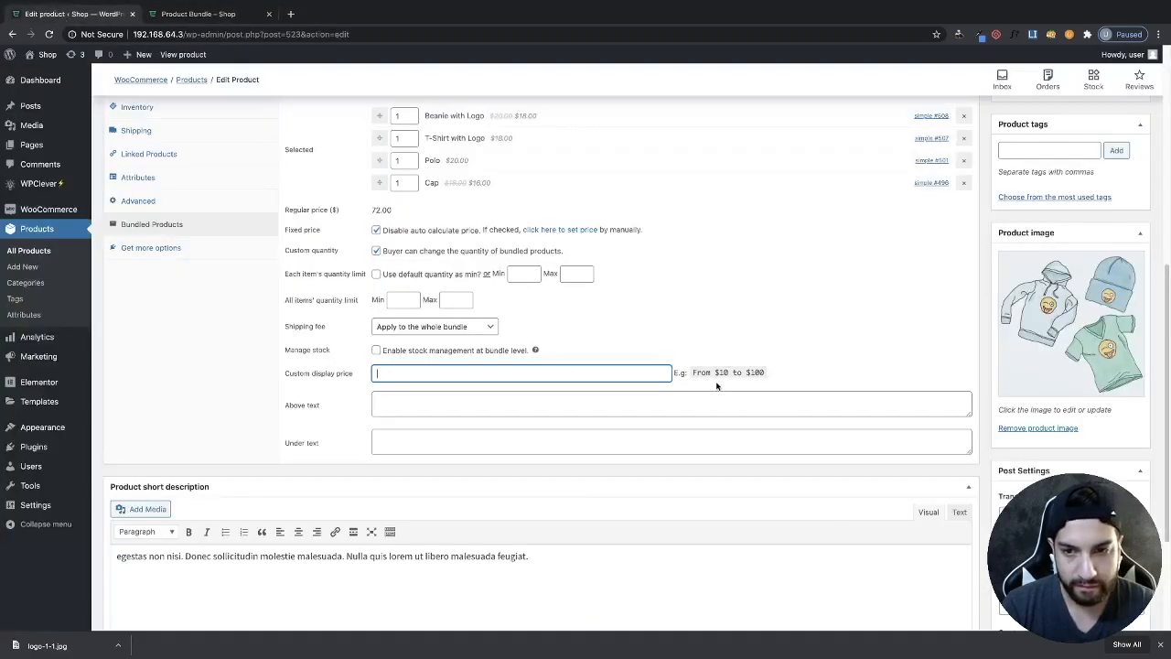
{"action": "left_click_drag", "start_coordinate": [716, 372], "coordinate": [776, 376]}
{"action": "key", "text": "ctrl+c"}
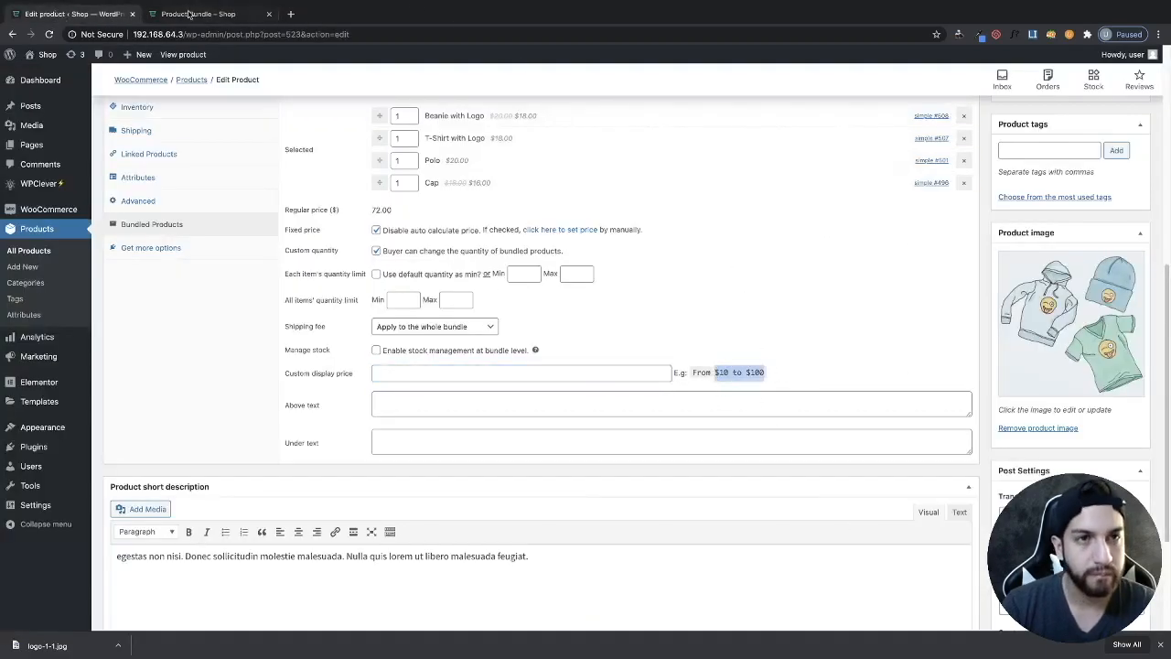
{"action": "left_click", "coordinate": [190, 14]}
{"action": "left_click", "coordinate": [87, 13]}
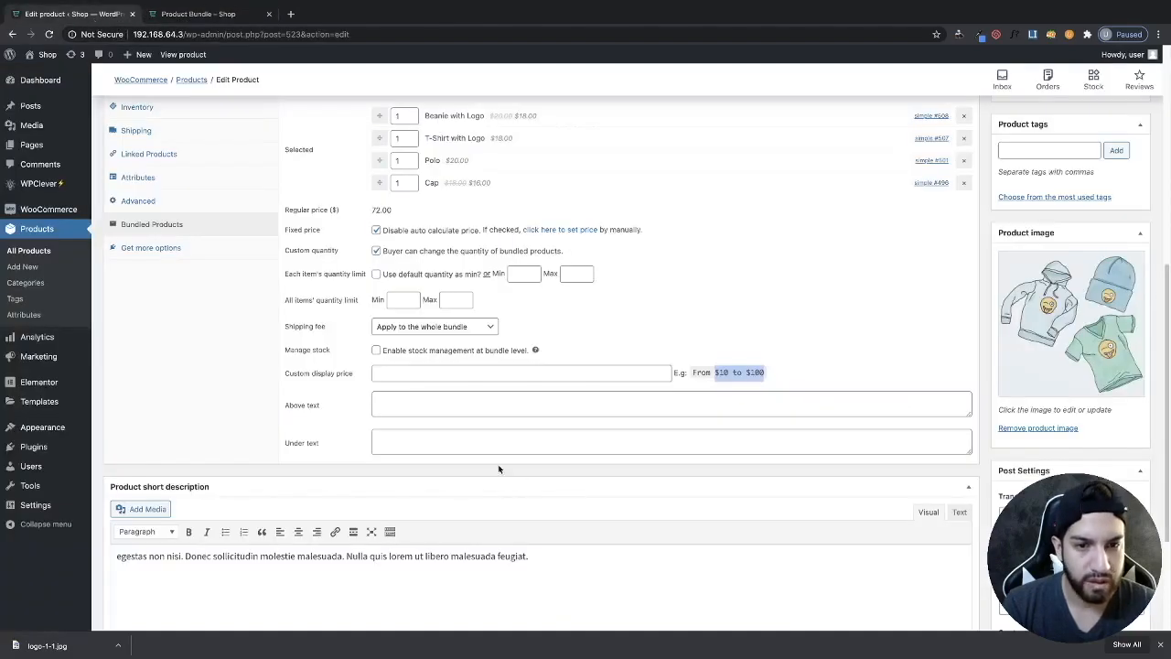
{"action": "left_click", "coordinate": [429, 373]}
{"action": "key", "text": "ctrl+v"}
{"action": "scroll", "coordinate": [855, 387], "scroll_direction": "up", "scroll_amount": 3}
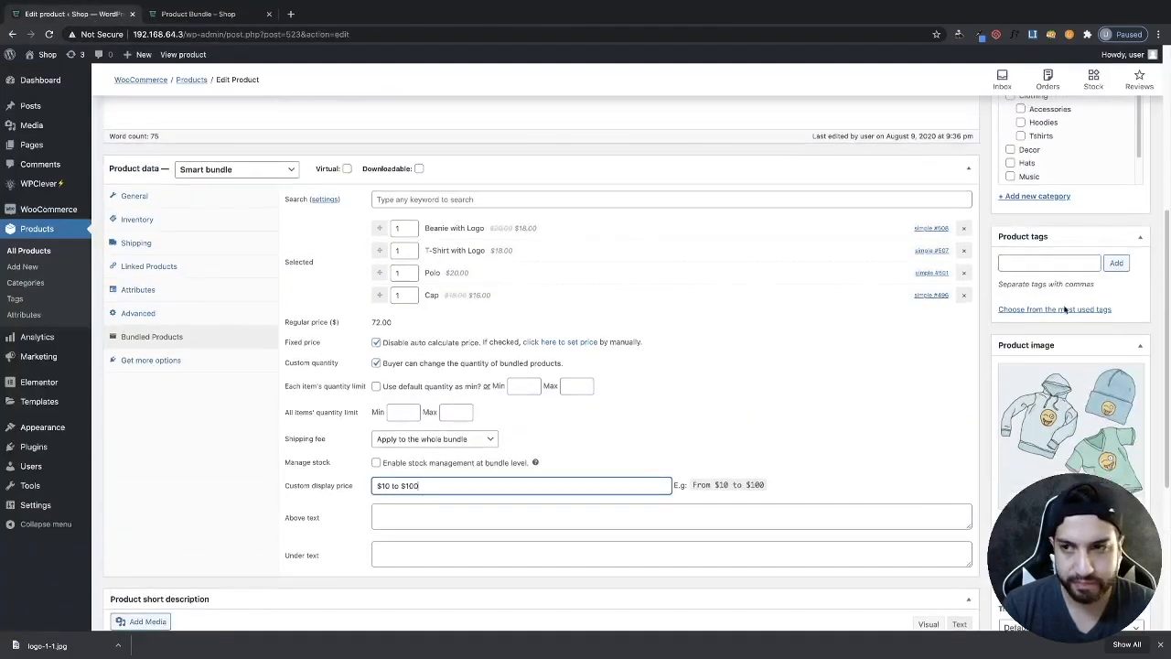
{"action": "left_click", "coordinate": [1124, 108]}
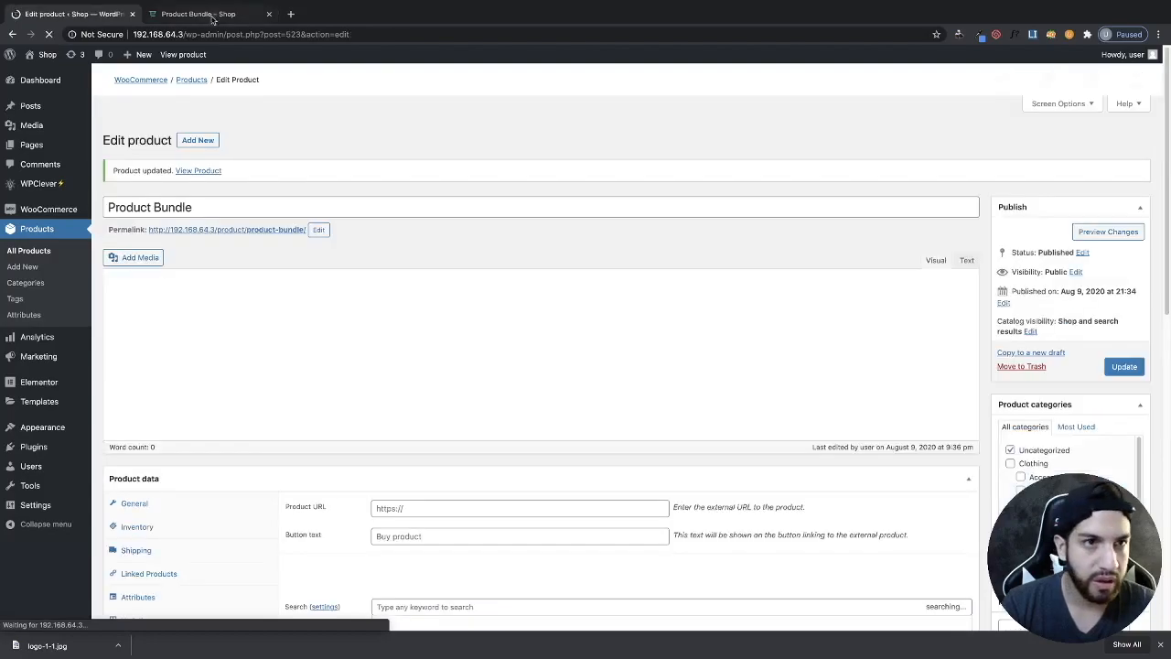
Step: Reload the bundle's store page to check the custom display price
{"action": "left_click", "coordinate": [196, 13]}
{"action": "left_click", "coordinate": [202, 34]}
{"action": "key", "text": "Return"}
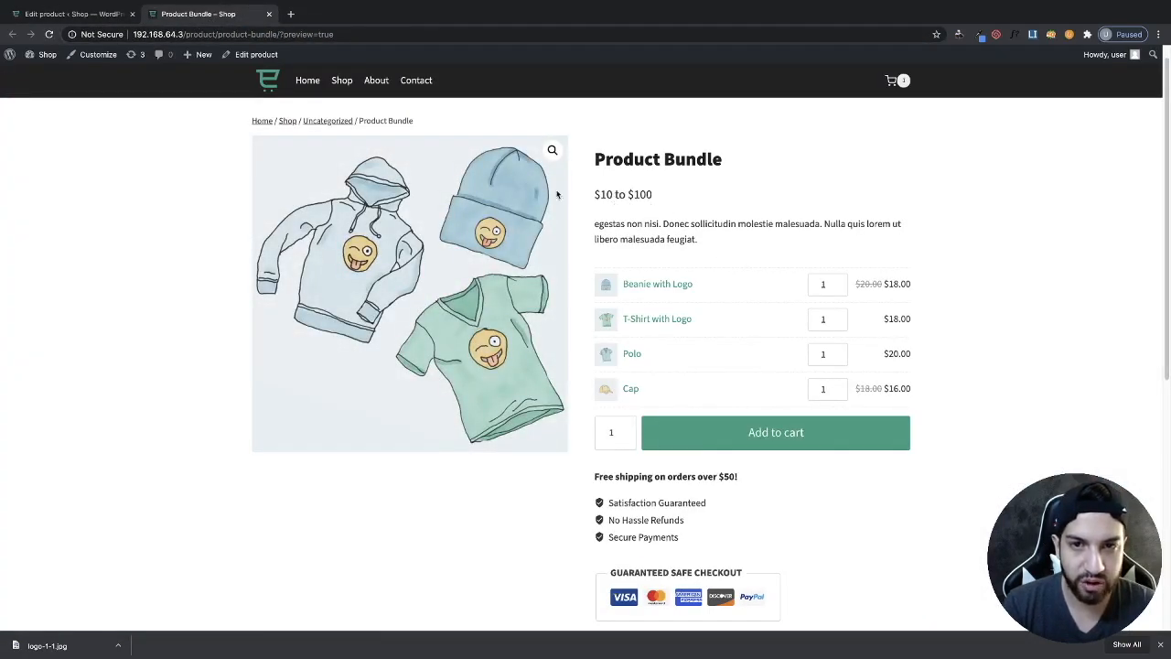
Step: Clear the bundle's custom display price and update the product
{"action": "left_click", "coordinate": [78, 15]}
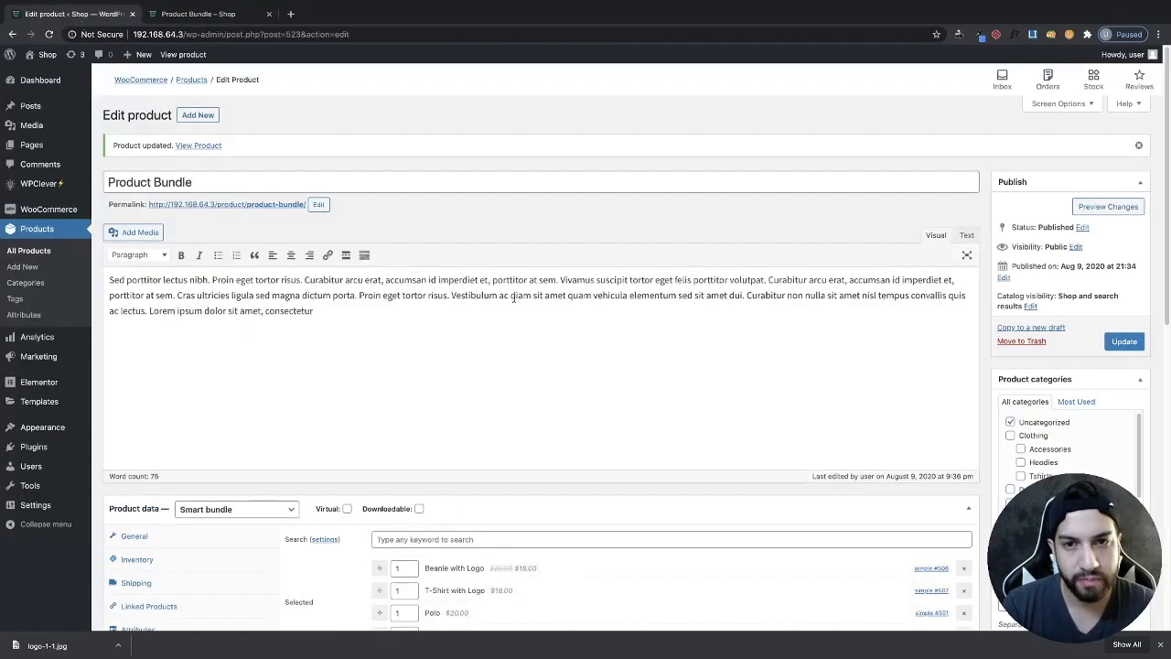
{"action": "scroll", "coordinate": [410, 248], "scroll_direction": "down", "scroll_amount": 10}
{"action": "left_click_drag", "start_coordinate": [421, 236], "coordinate": [332, 219]}
{"action": "key", "text": "BackSpace"}
{"action": "scroll", "coordinate": [1104, 311], "scroll_direction": "up", "scroll_amount": 3}
{"action": "scroll", "coordinate": [1045, 304], "scroll_direction": "up", "scroll_amount": 3}
{"action": "left_click", "coordinate": [1124, 103]}
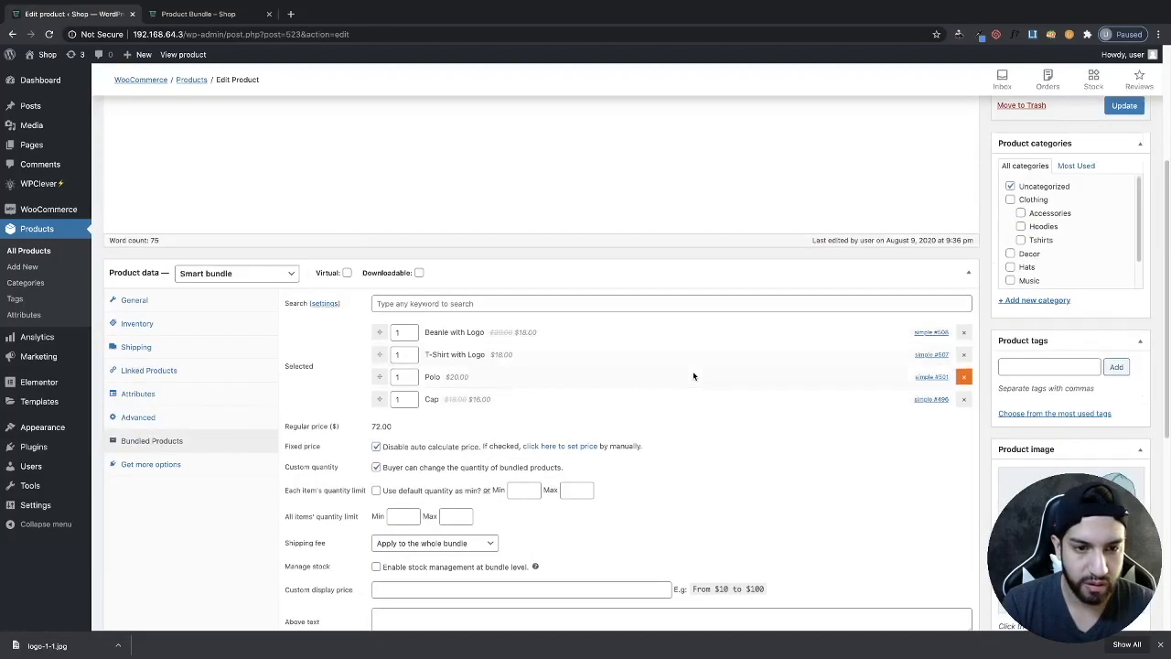
Step: Compare the above text and under text settings with the item list on the bundle's store page
{"action": "scroll", "coordinate": [693, 373], "scroll_direction": "down", "scroll_amount": 3}
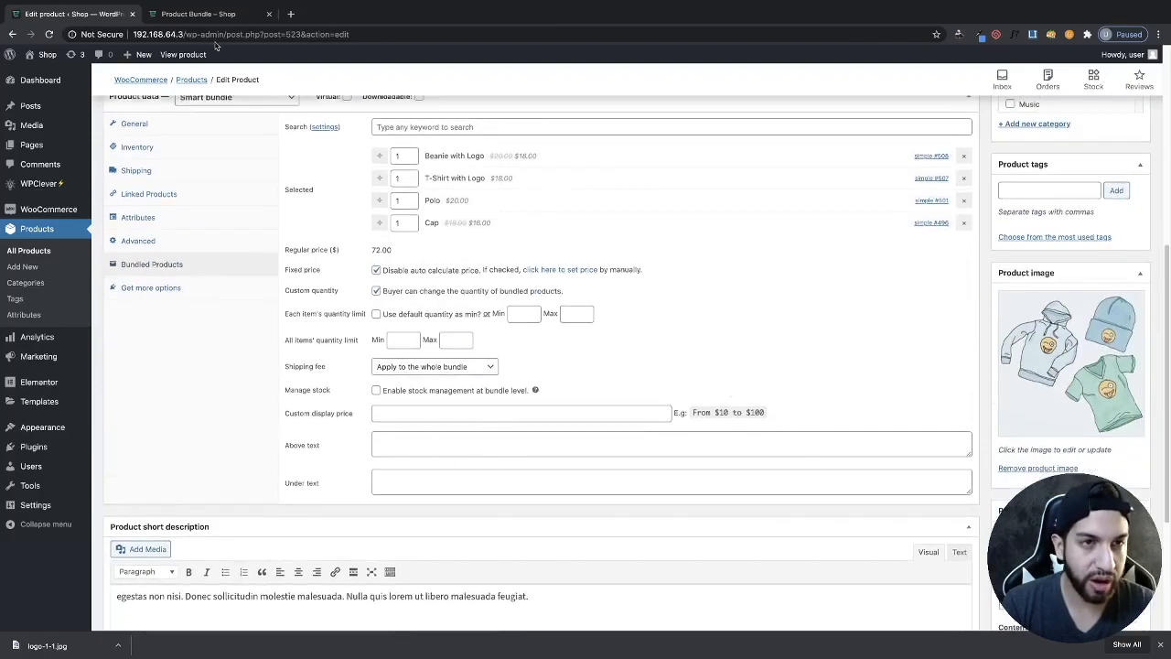
{"action": "left_click", "coordinate": [187, 14]}
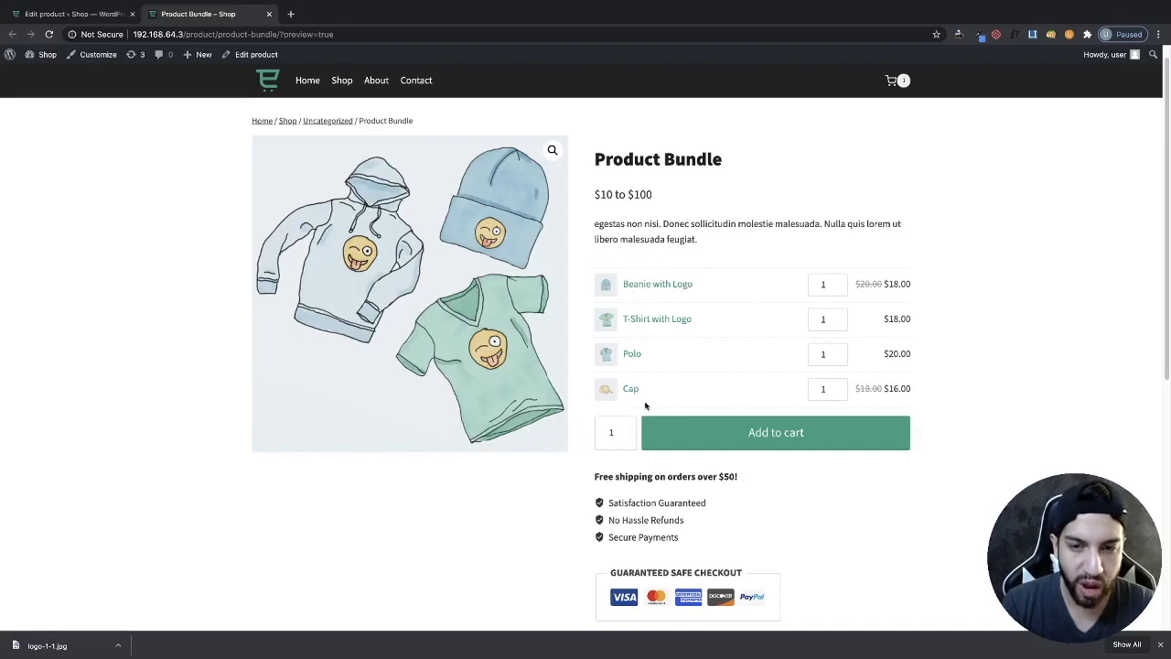
{"action": "left_click", "coordinate": [75, 13]}
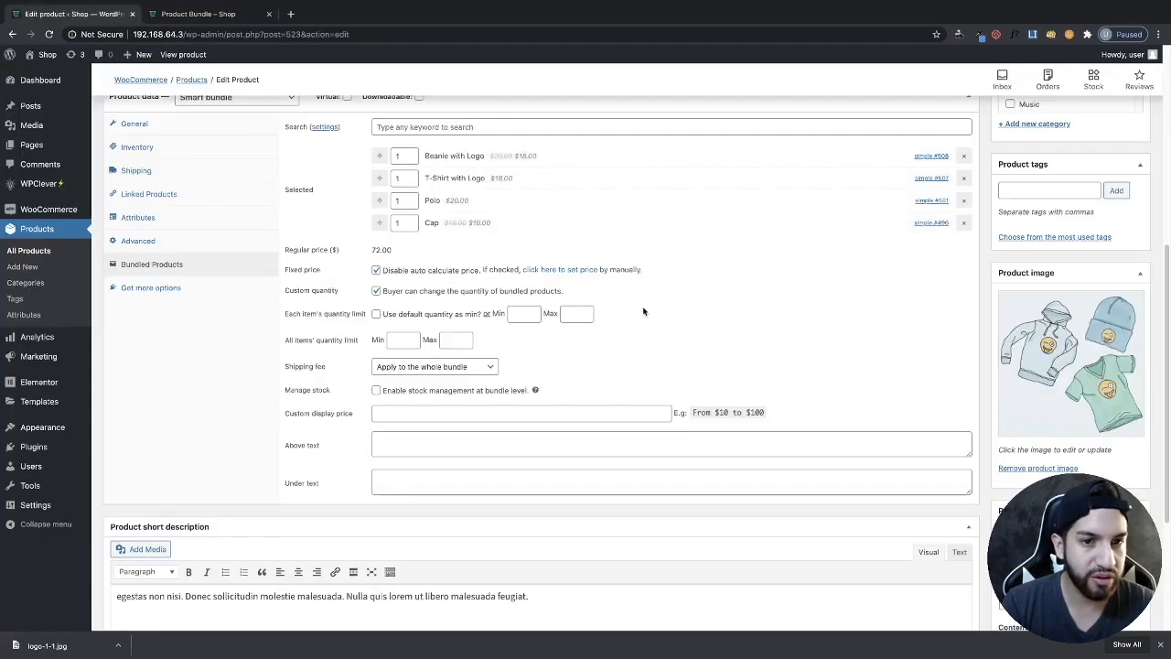
Step: Copy "Nulla quis lorem ut libero malesuada feugiat." from the lorem ipsum generator into the bundle's above text
{"action": "left_click", "coordinate": [1031, 36]}
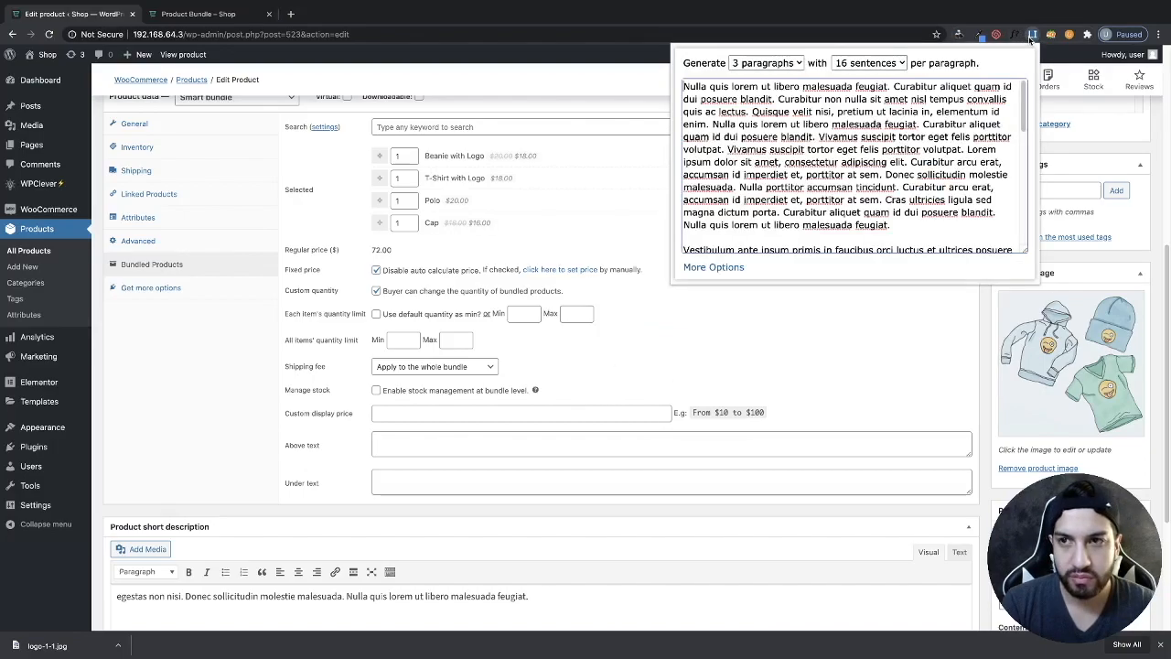
{"action": "left_click_drag", "start_coordinate": [881, 228], "coordinate": [657, 232]}
{"action": "key", "text": "ctrl+c"}
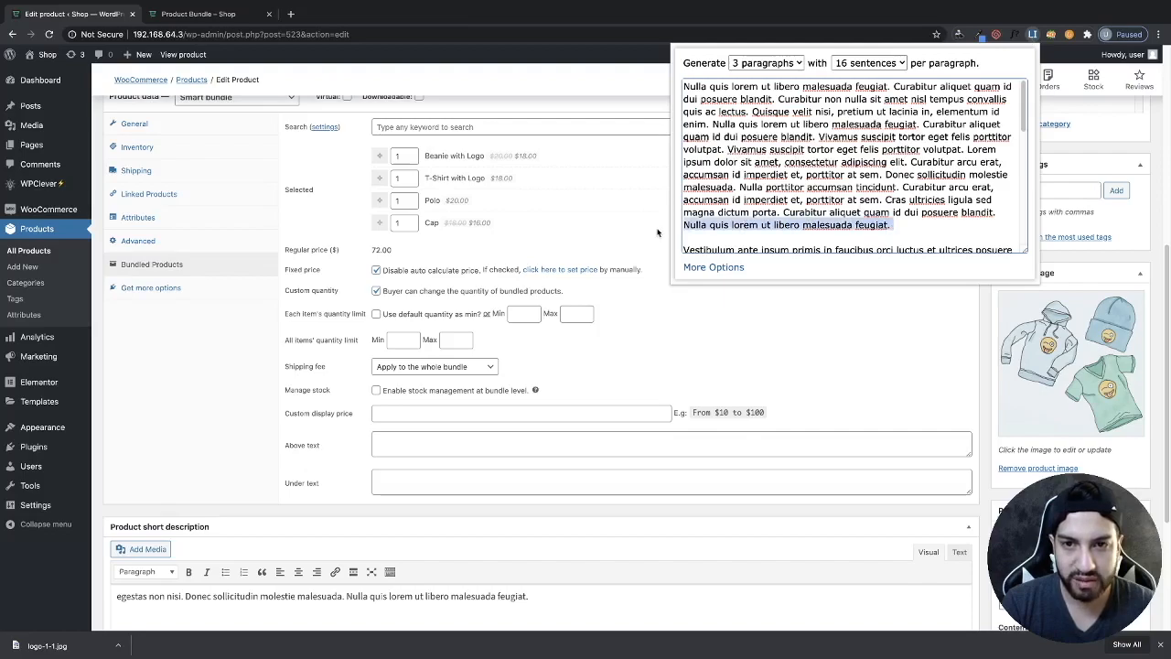
{"action": "left_click", "coordinate": [452, 435]}
{"action": "left_click", "coordinate": [457, 443]}
{"action": "key", "text": "ctrl+v"}
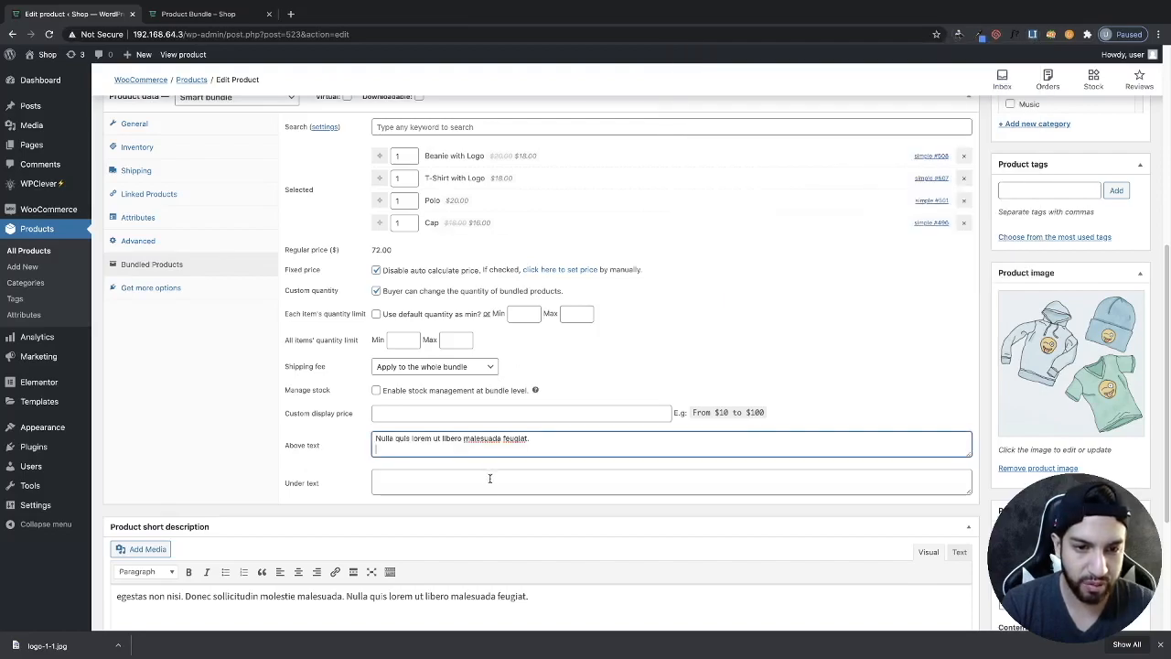
Step: Paste the same placeholder sentence as the bundle's under text and update the product
{"action": "left_click", "coordinate": [541, 475]}
{"action": "key", "text": "ctrl+v"}
{"action": "scroll", "coordinate": [1066, 242], "scroll_direction": "up", "scroll_amount": 2}
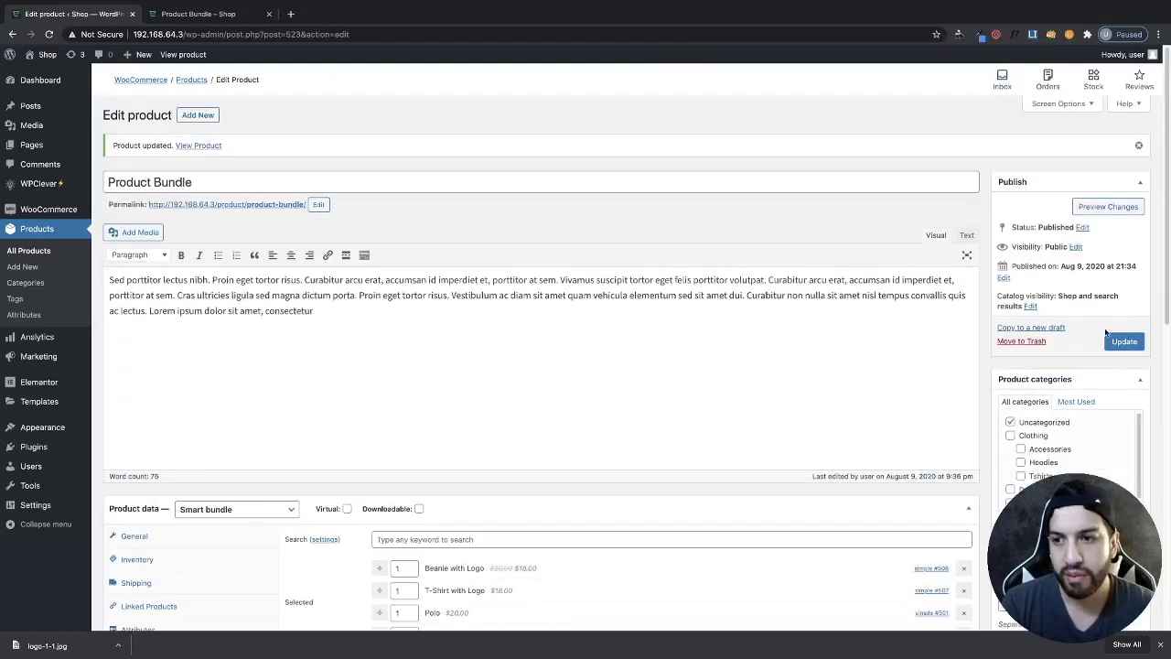
{"action": "left_click", "coordinate": [1124, 340]}
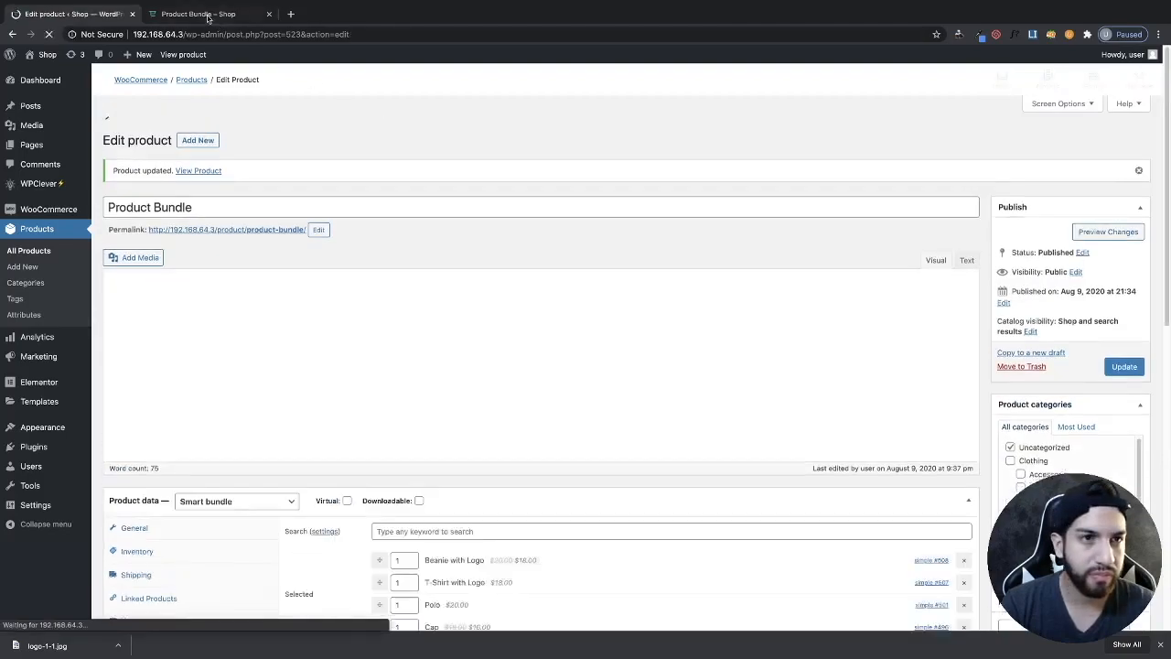
Step: Reload the bundle's store page and check the texts above and below the bundled items
{"action": "left_click", "coordinate": [198, 14]}
{"action": "left_click", "coordinate": [209, 34]}
{"action": "key", "text": "Return"}
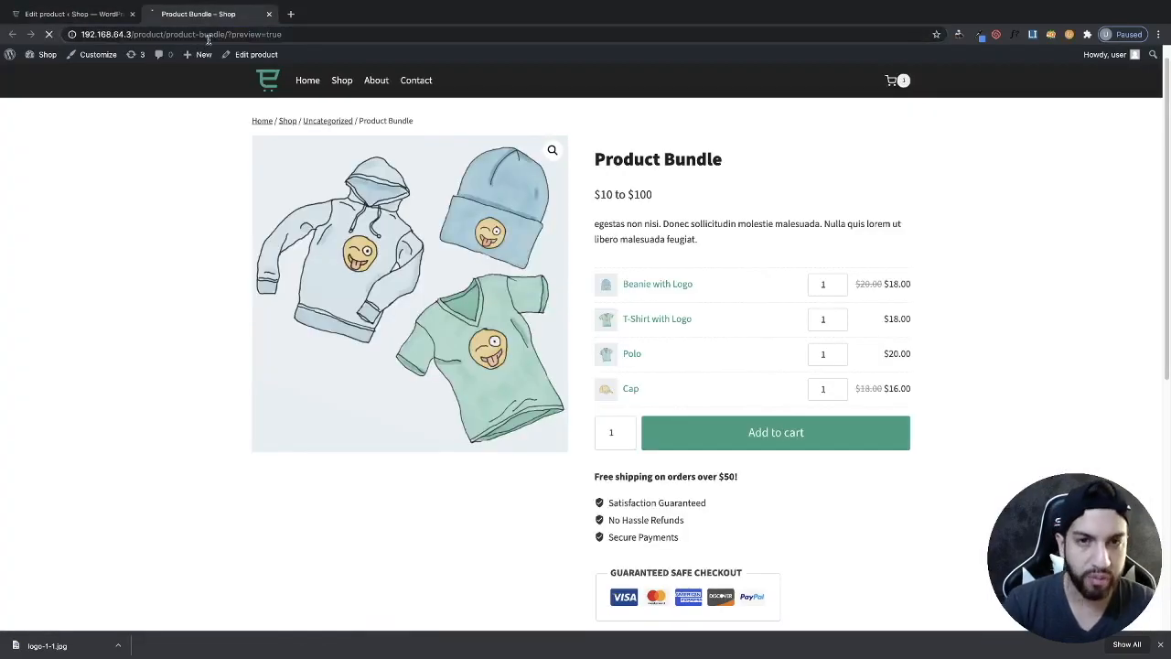
{"action": "left_click_drag", "start_coordinate": [594, 275], "coordinate": [680, 272]}
{"action": "left_click", "coordinate": [663, 273]}
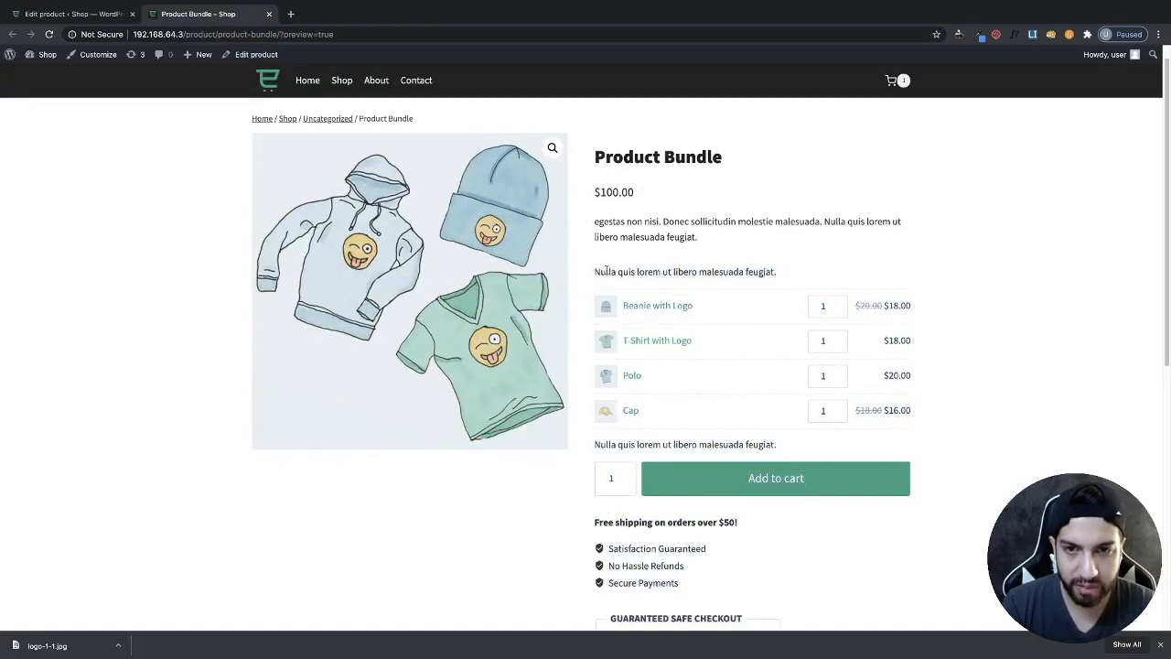
{"action": "double_click", "coordinate": [648, 444]}
{"action": "left_click_drag", "start_coordinate": [775, 444], "coordinate": [591, 446]}
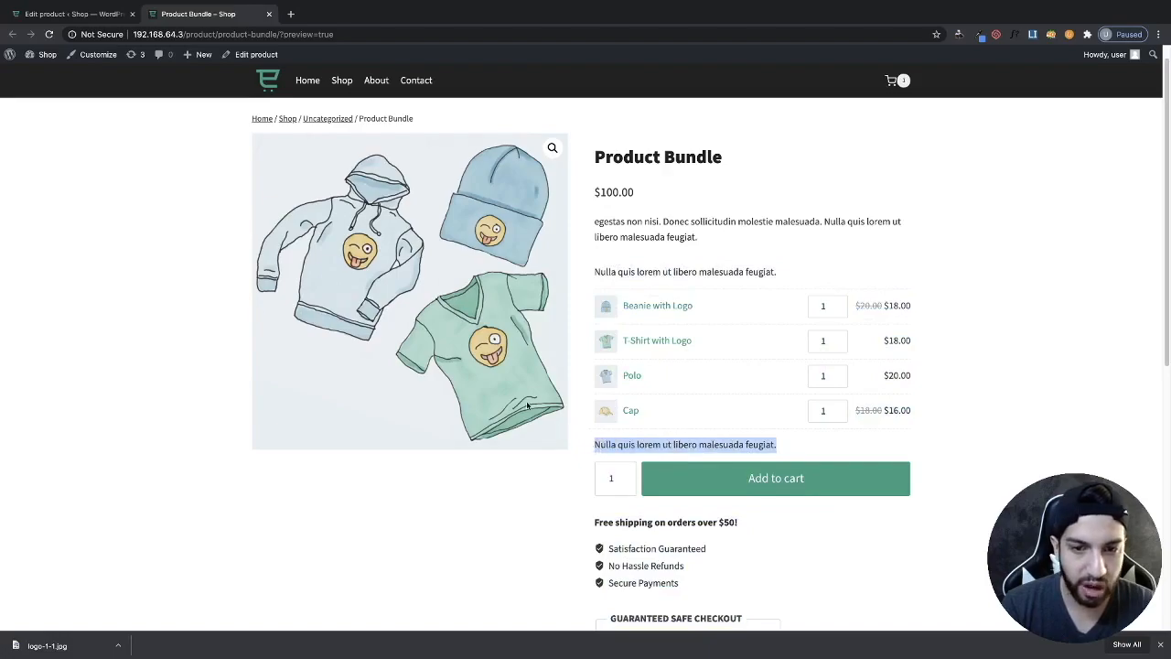
Step: Clear the bundle's above text on the product edit page and update the product
{"action": "left_click", "coordinate": [91, 17]}
{"action": "scroll", "coordinate": [604, 377], "scroll_direction": "down", "scroll_amount": 10}
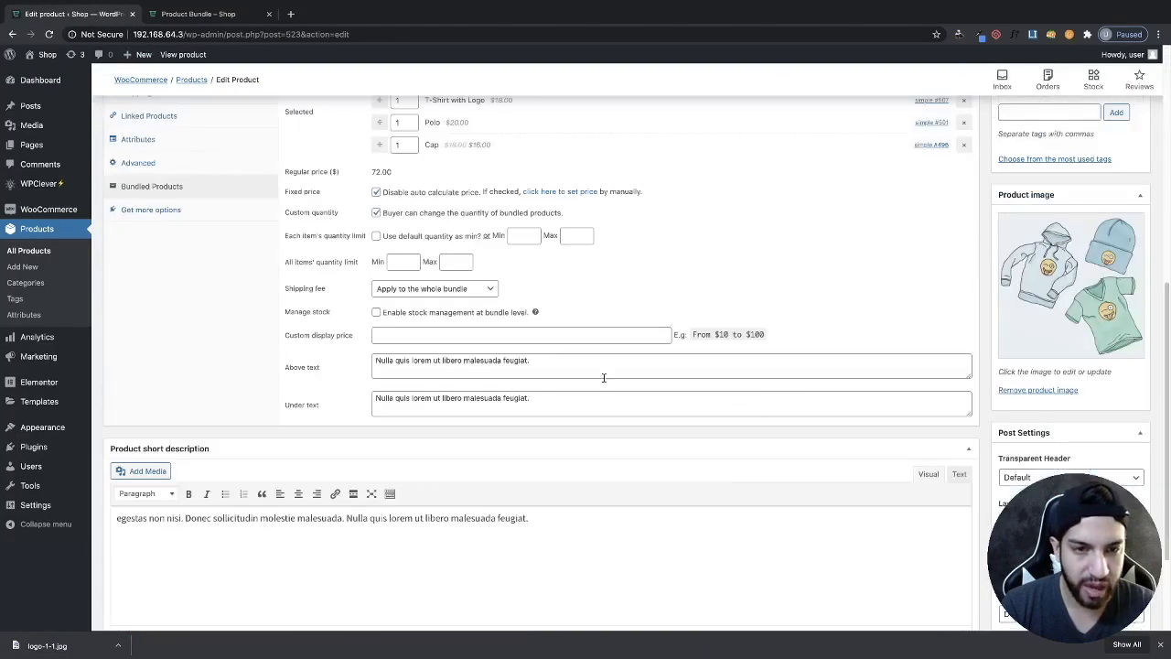
{"action": "left_click_drag", "start_coordinate": [553, 365], "coordinate": [347, 347]}
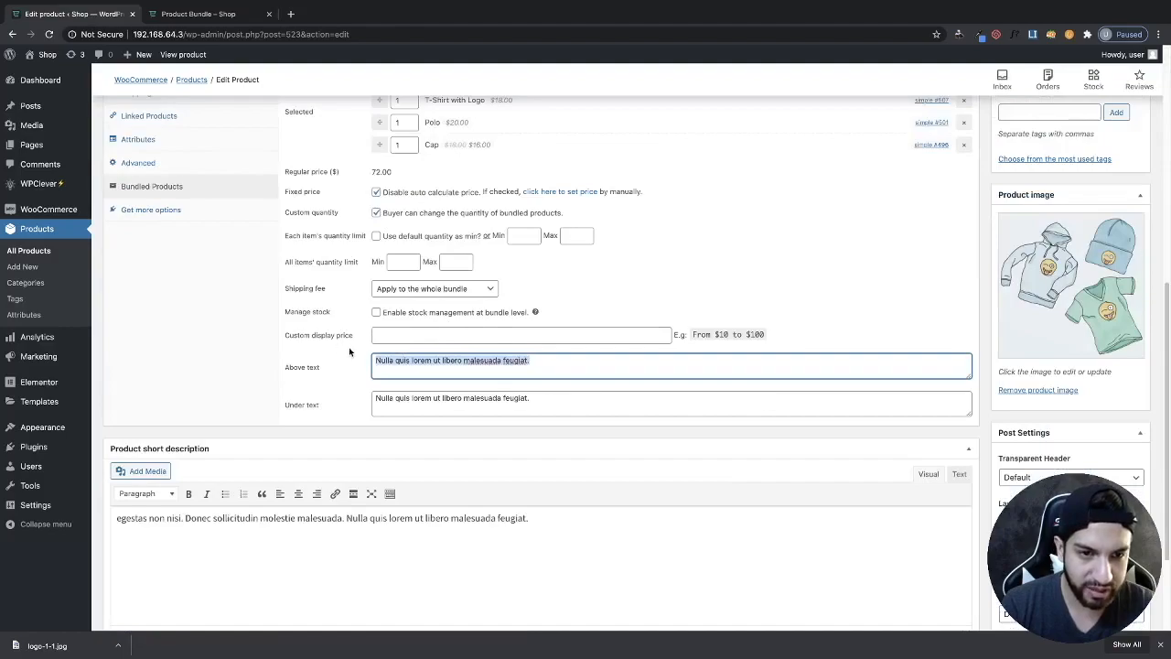
{"action": "key", "text": "BackSpace"}
{"action": "scroll", "coordinate": [1072, 381], "scroll_direction": "up", "scroll_amount": 3}
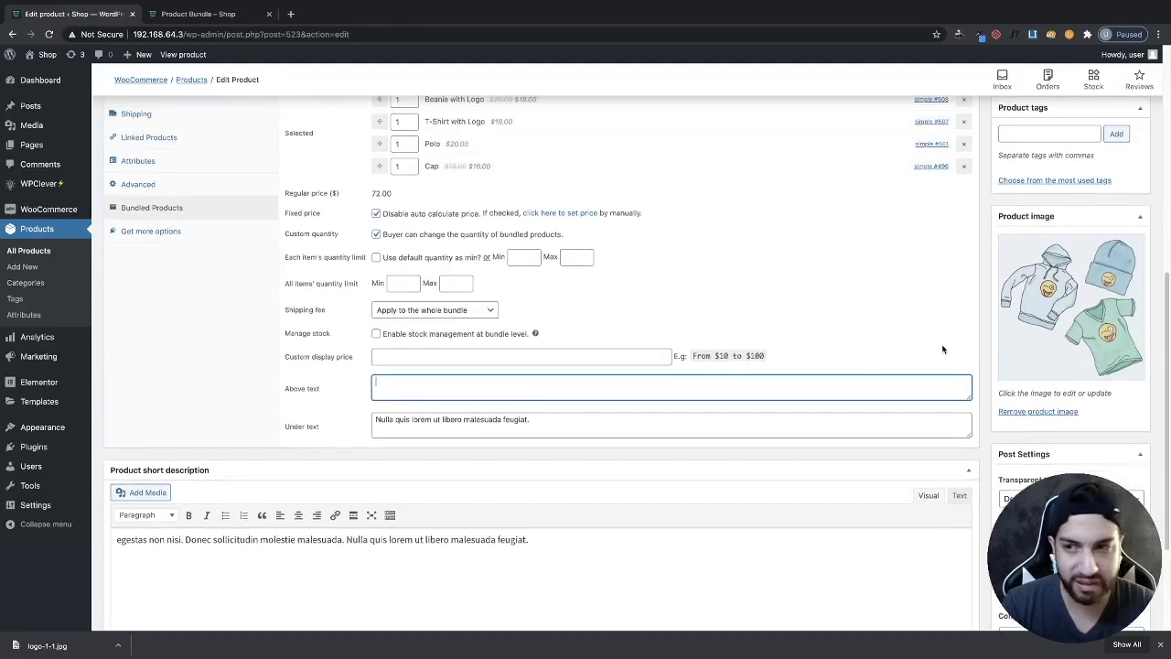
{"action": "left_click", "coordinate": [1124, 110]}
Step: Open the WPC Product Bundles plugin settings in the WordPress admin
{"action": "scroll", "coordinate": [826, 425], "scroll_direction": "down", "scroll_amount": 4}
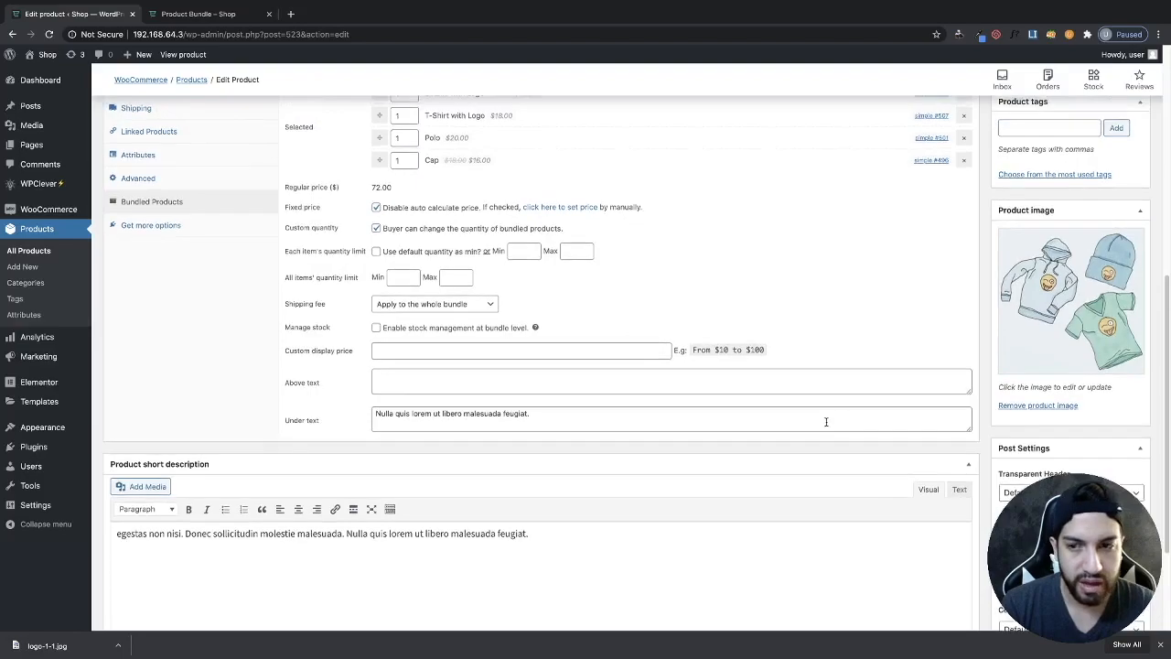
{"action": "scroll", "coordinate": [825, 423], "scroll_direction": "down", "scroll_amount": 2}
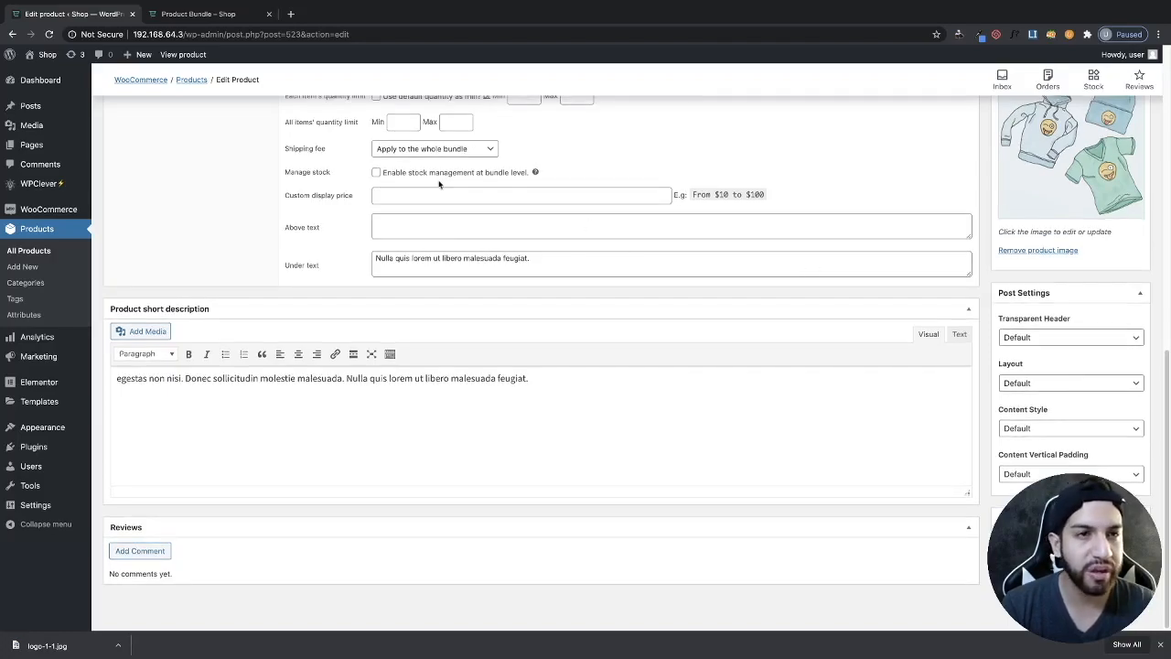
{"action": "scroll", "coordinate": [718, 227], "scroll_direction": "up", "scroll_amount": 10}
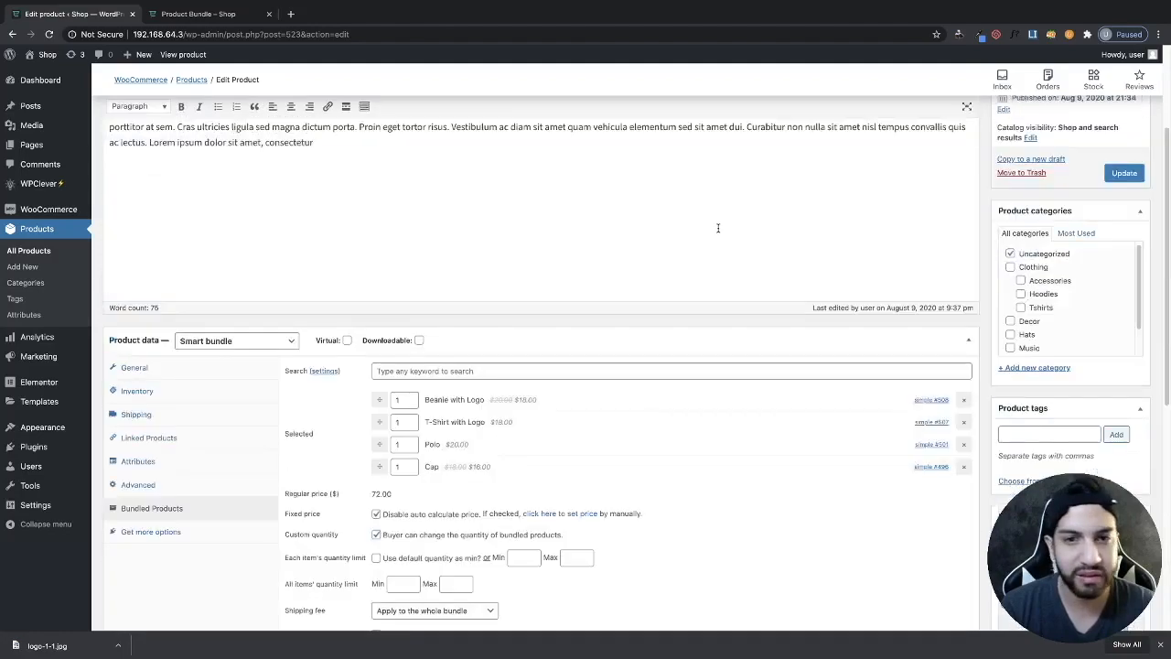
{"action": "scroll", "coordinate": [556, 288], "scroll_direction": "down", "scroll_amount": 3}
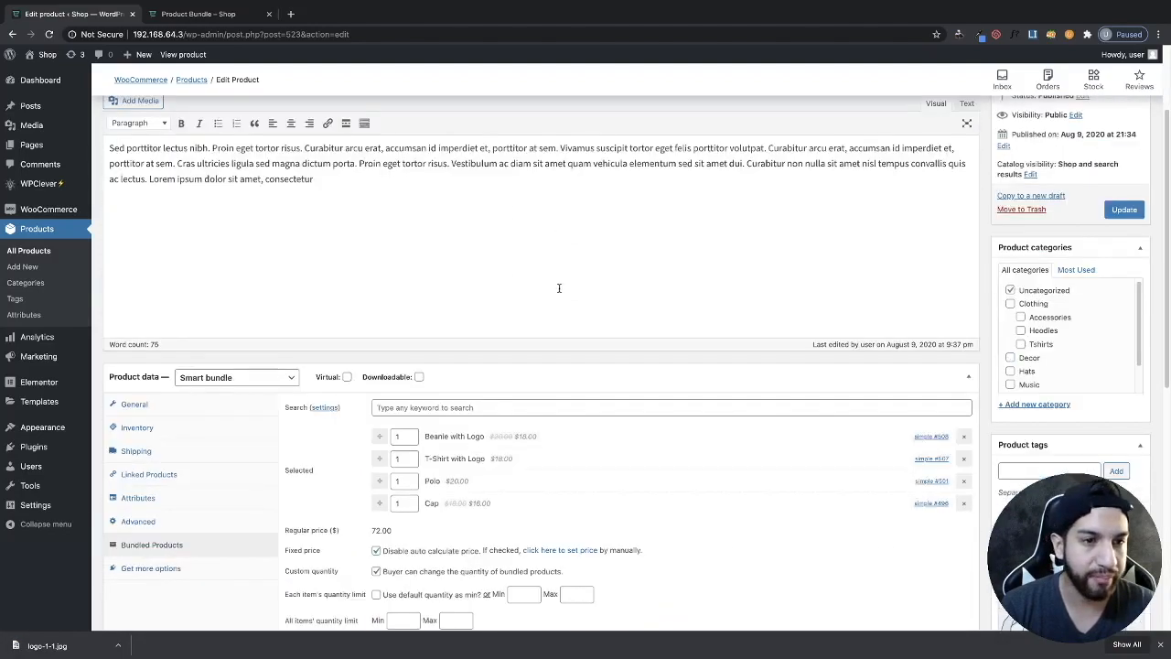
{"action": "scroll", "coordinate": [1108, 283], "scroll_direction": "up", "scroll_amount": 1}
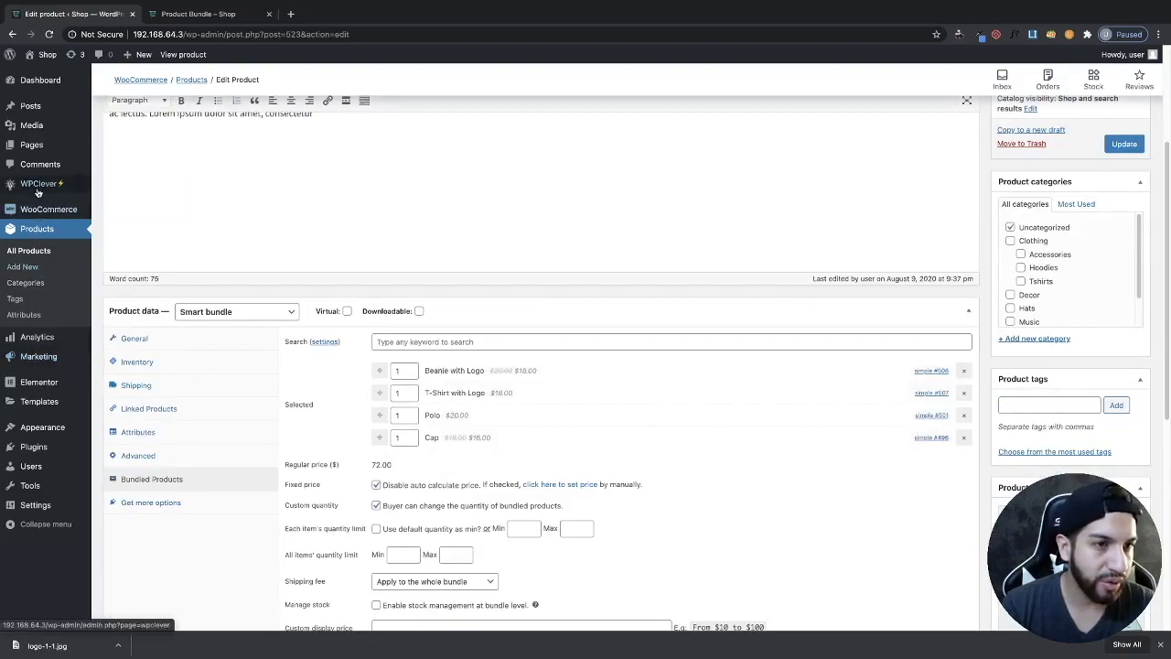
{"action": "mouse_move", "coordinate": [37, 191]}
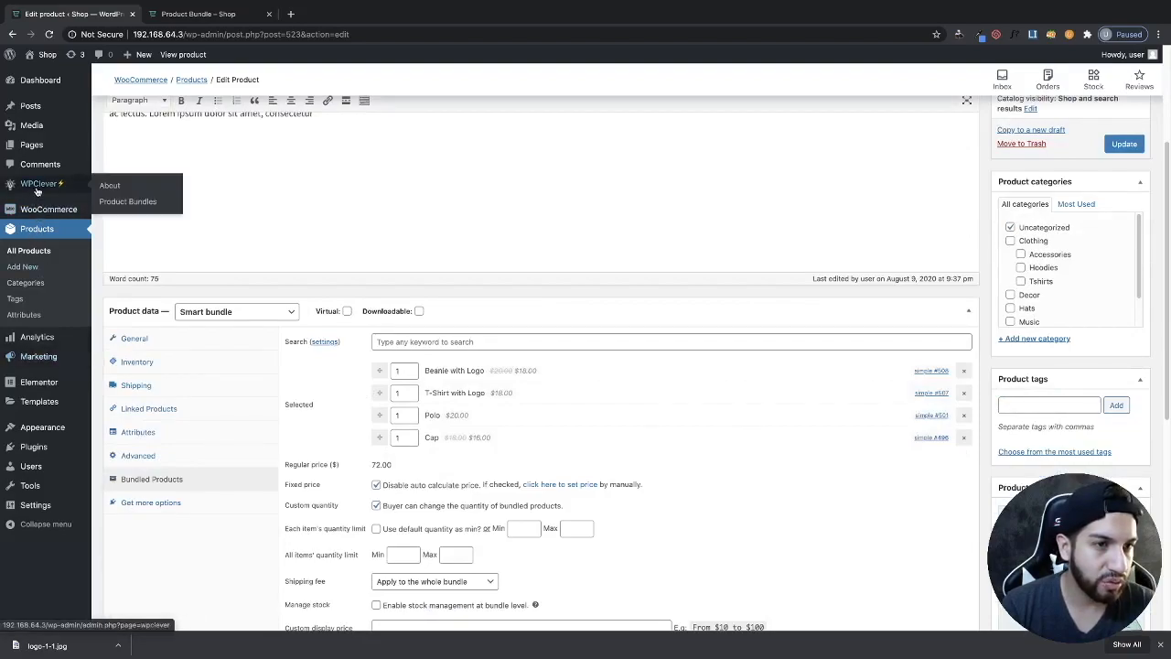
{"action": "left_click", "coordinate": [136, 201]}
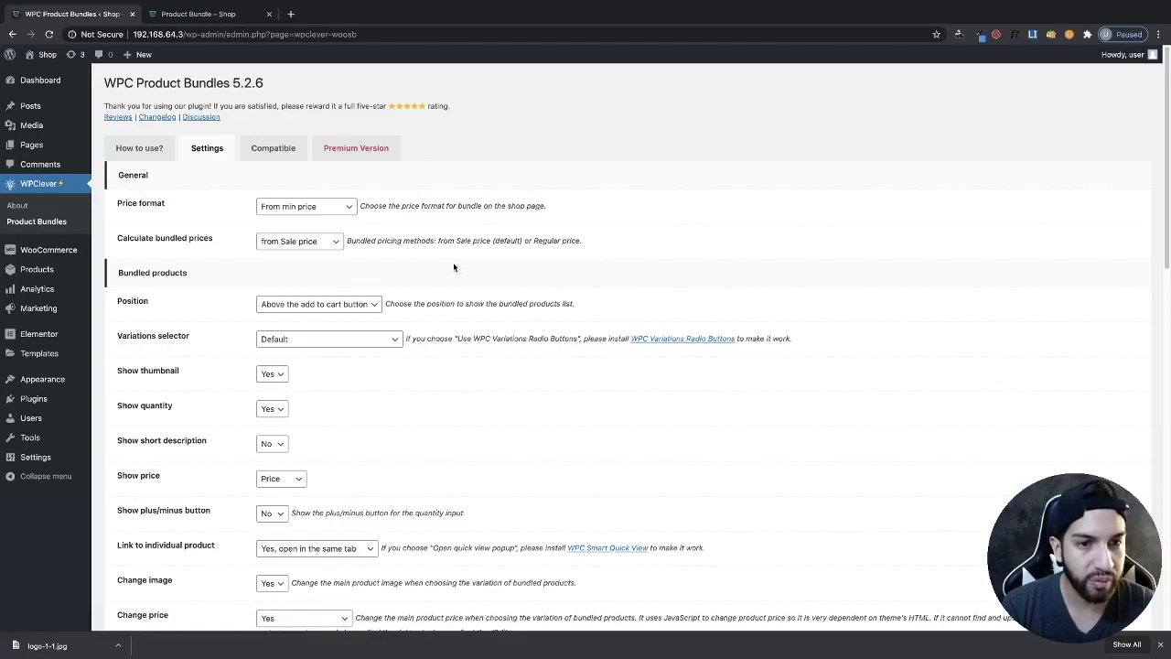
{"action": "scroll", "coordinate": [491, 282], "scroll_direction": "down", "scroll_amount": 1}
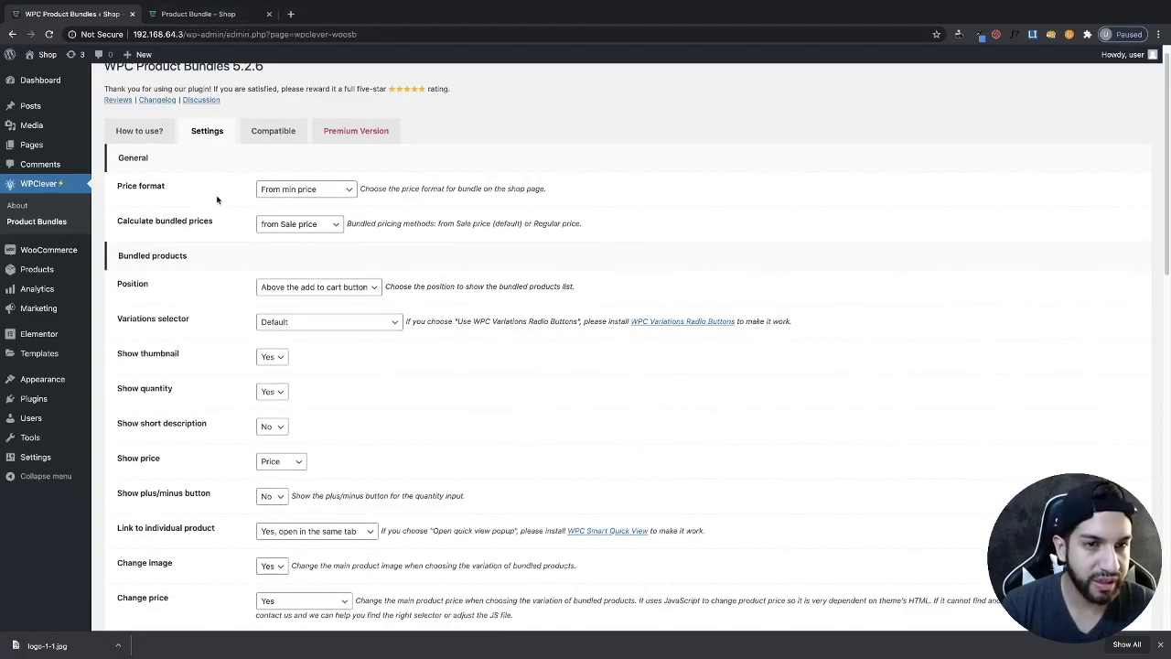
Step: Set the bundle price format to Min - max and save the plugin options
{"action": "left_click", "coordinate": [291, 194]}
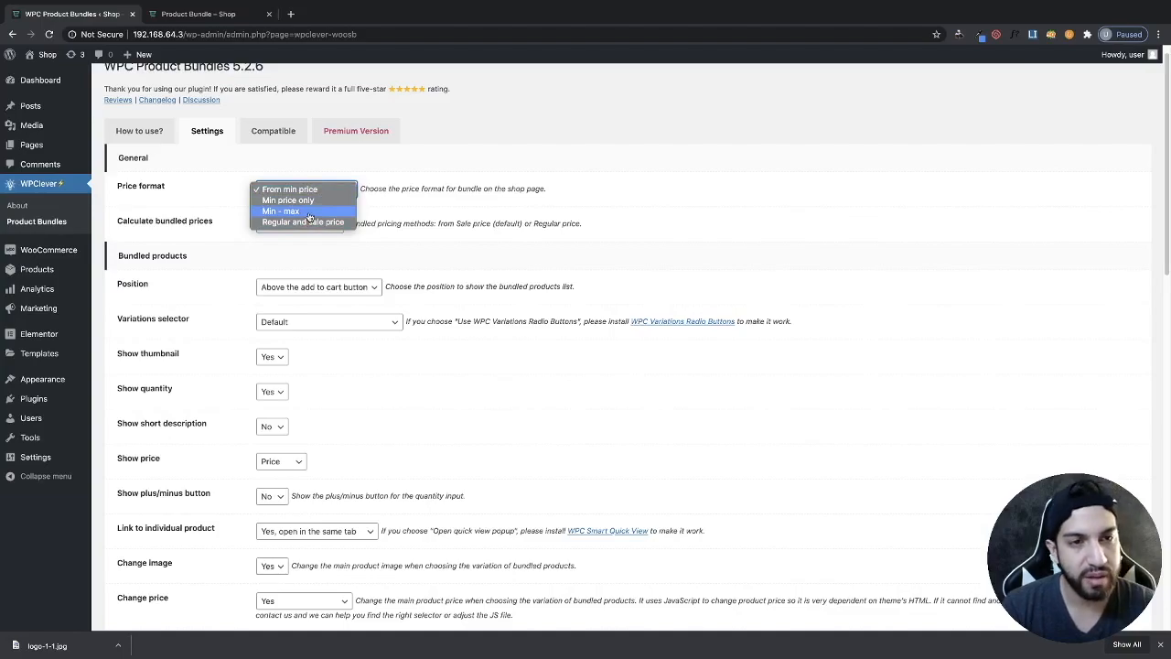
{"action": "left_click", "coordinate": [309, 212]}
{"action": "scroll", "coordinate": [228, 412], "scroll_direction": "down", "scroll_amount": 15}
{"action": "left_click", "coordinate": [172, 572]}
Step: Reload the bundle's store page and check how its price is displayed
{"action": "left_click", "coordinate": [178, 13]}
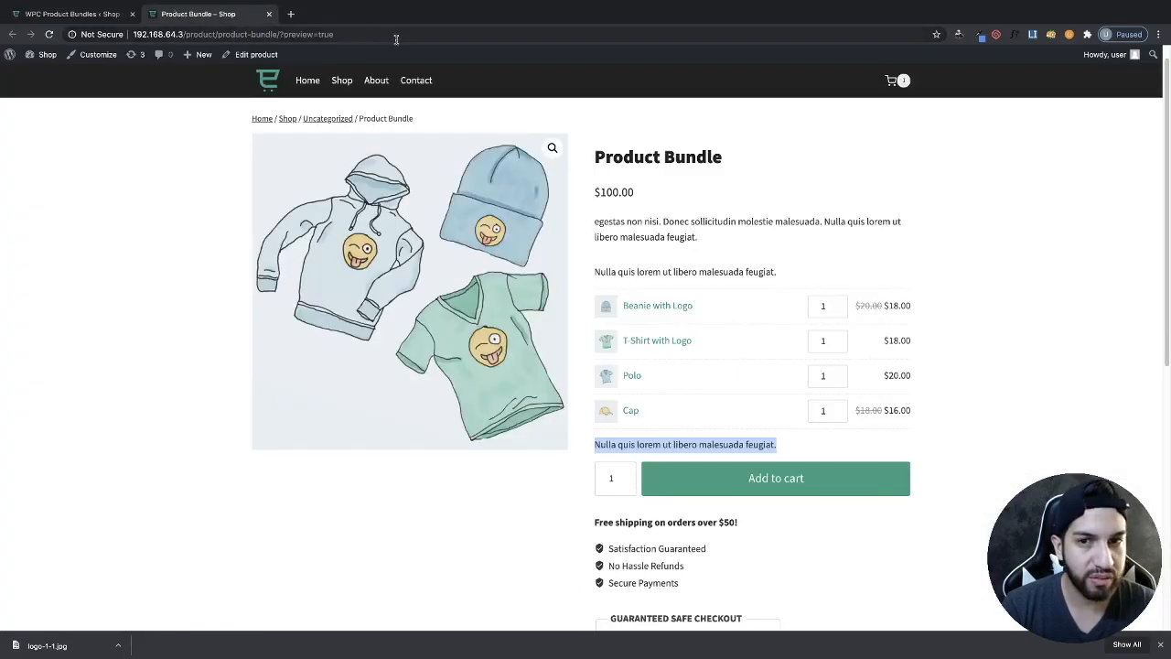
{"action": "left_click", "coordinate": [253, 33]}
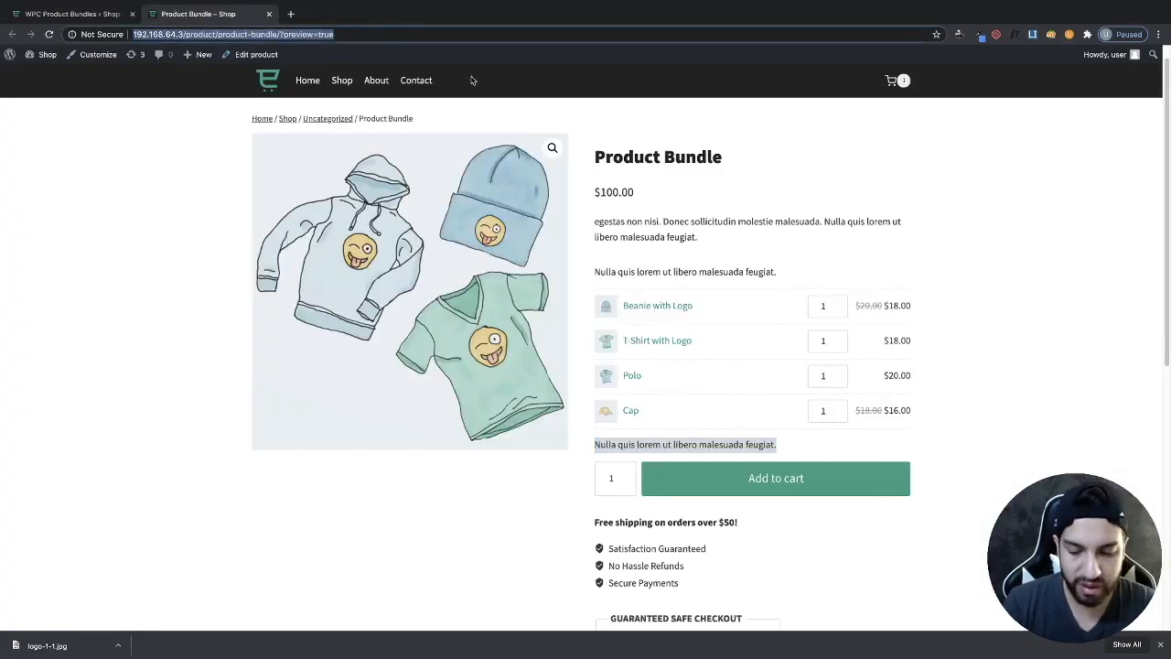
{"action": "key", "text": "Return"}
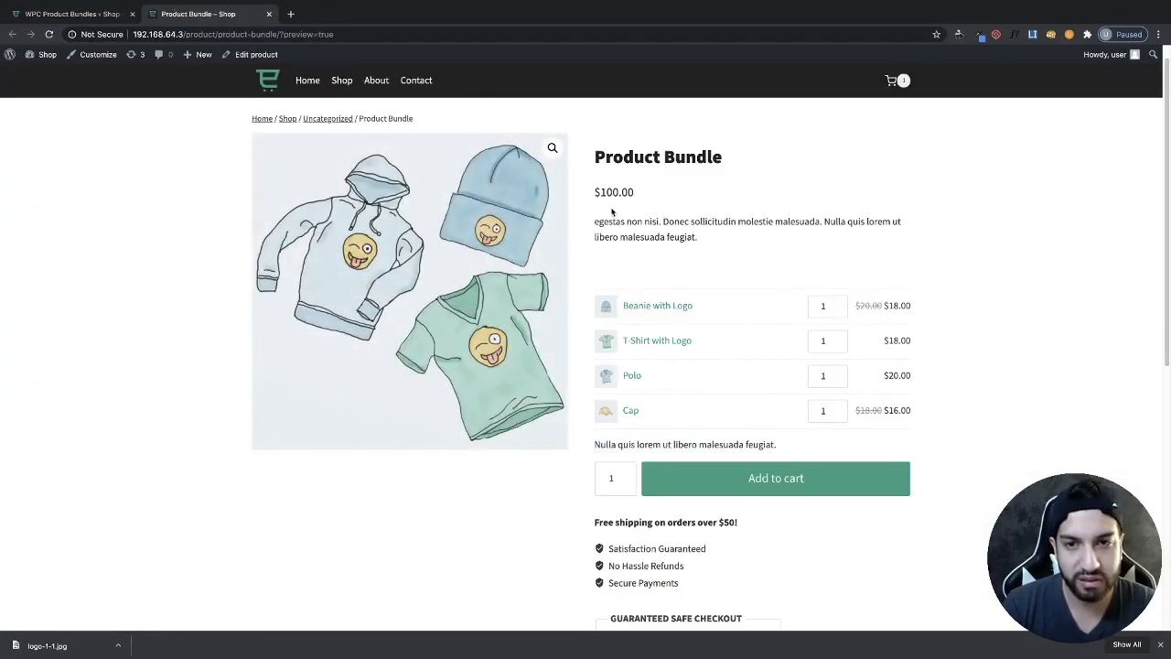
{"action": "left_click_drag", "start_coordinate": [596, 194], "coordinate": [634, 200]}
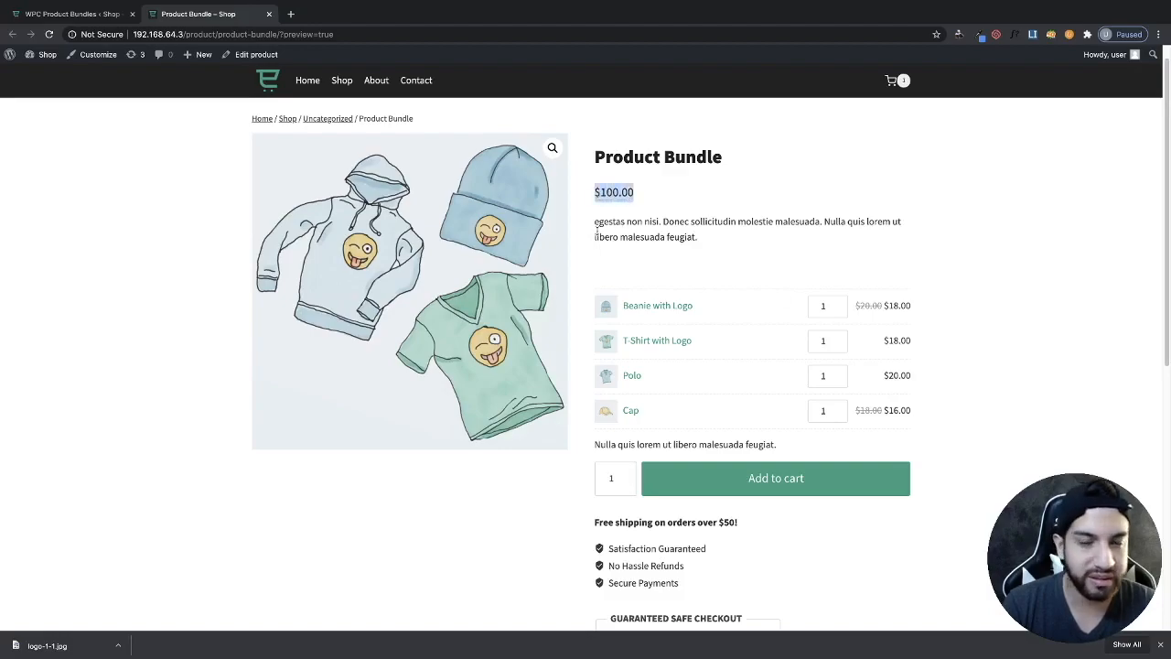
Step: Set the bundle price format back to From min price in the plugin settings
{"action": "left_click", "coordinate": [77, 15]}
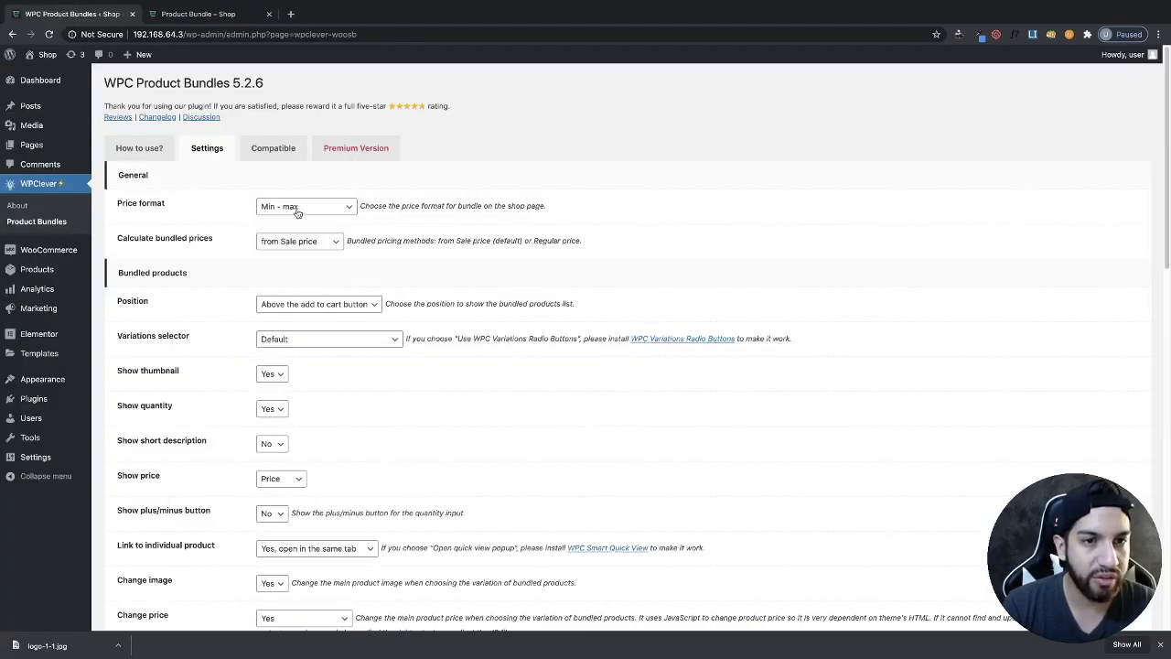
{"action": "left_click", "coordinate": [297, 209]}
{"action": "left_click", "coordinate": [289, 185]}
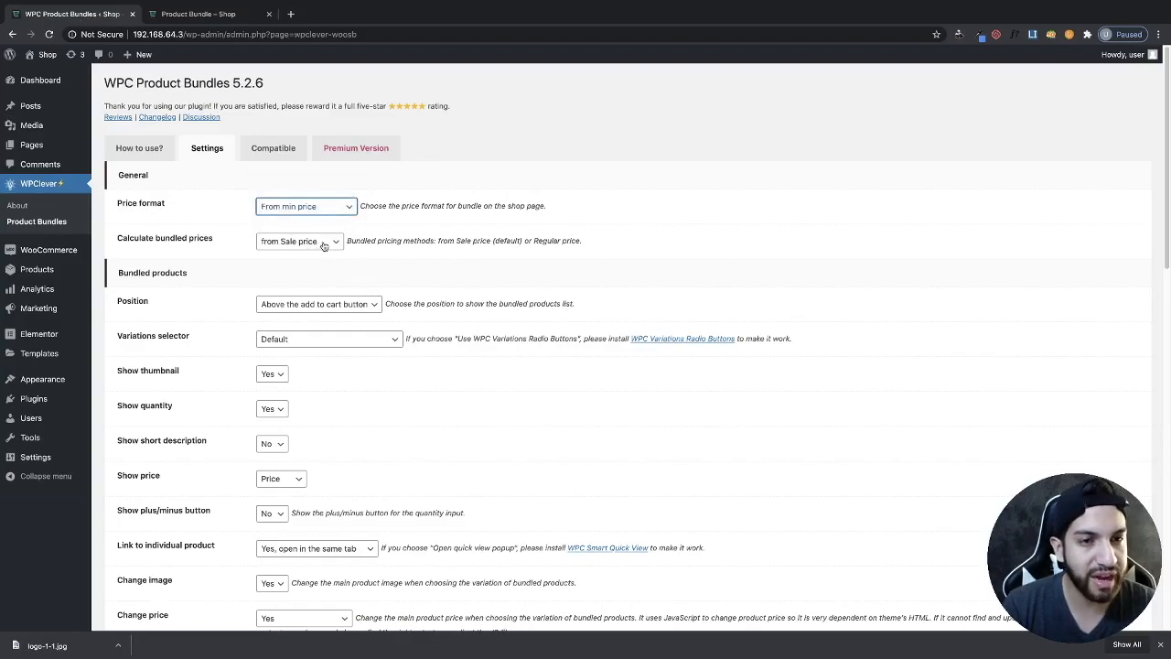
Step: Examine the remaining plugin settings and the available methods for calculating bundled prices
{"action": "scroll", "coordinate": [190, 523], "scroll_direction": "down", "scroll_amount": 10}
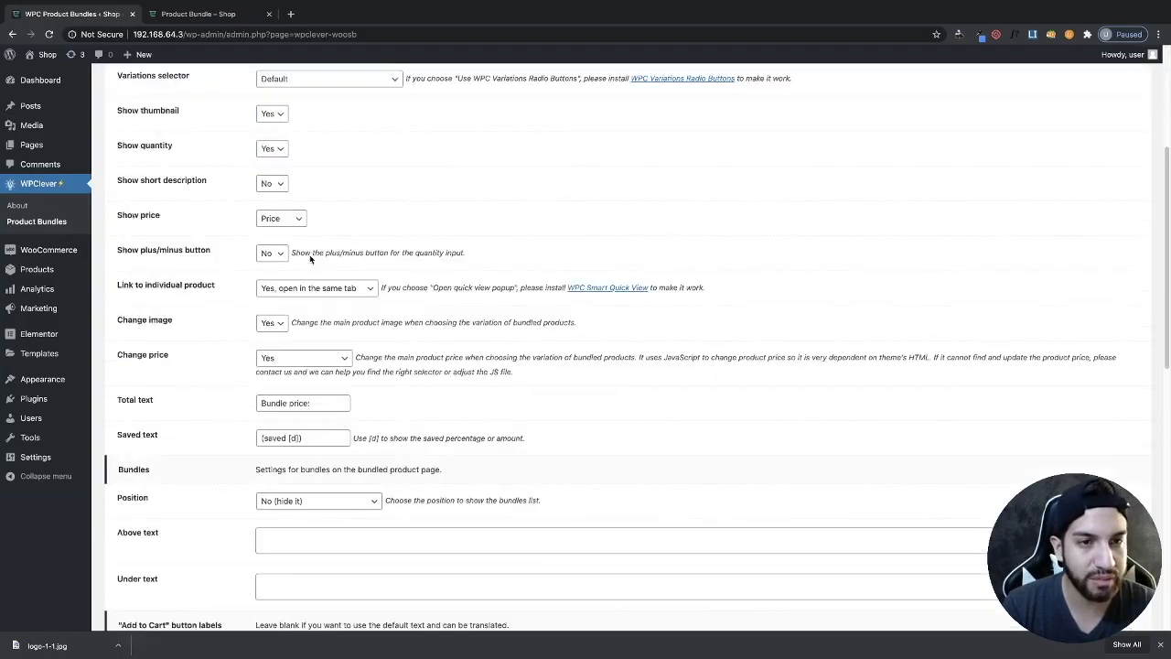
{"action": "scroll", "coordinate": [283, 436], "scroll_direction": "up", "scroll_amount": 10}
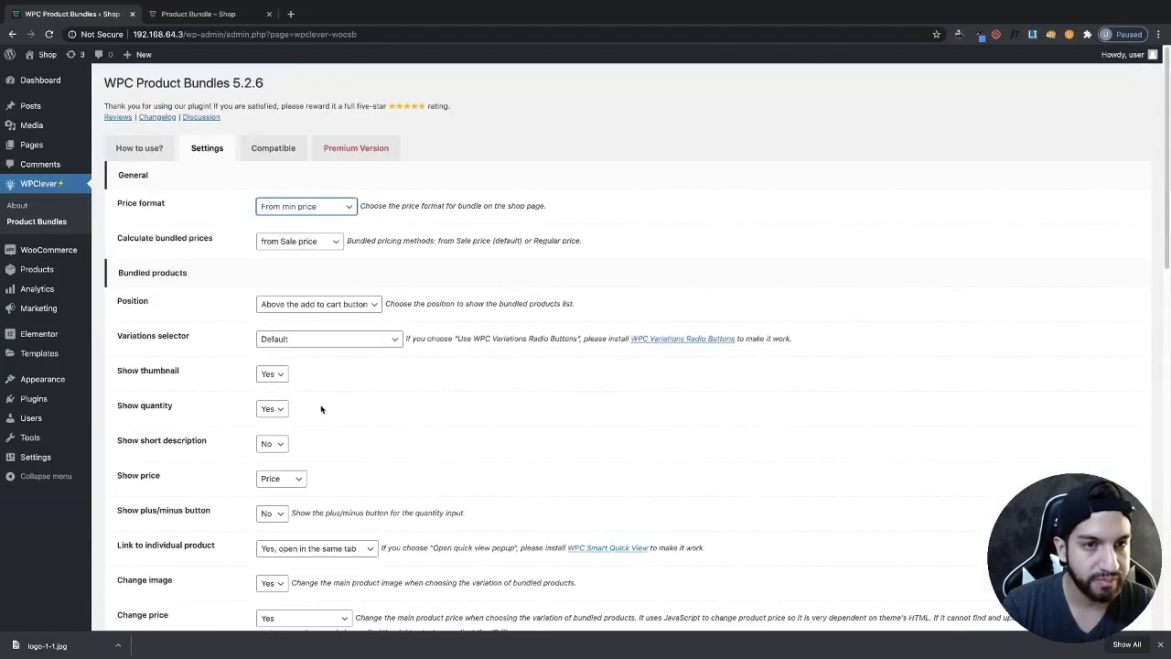
{"action": "scroll", "coordinate": [168, 247], "scroll_direction": "down", "scroll_amount": 1}
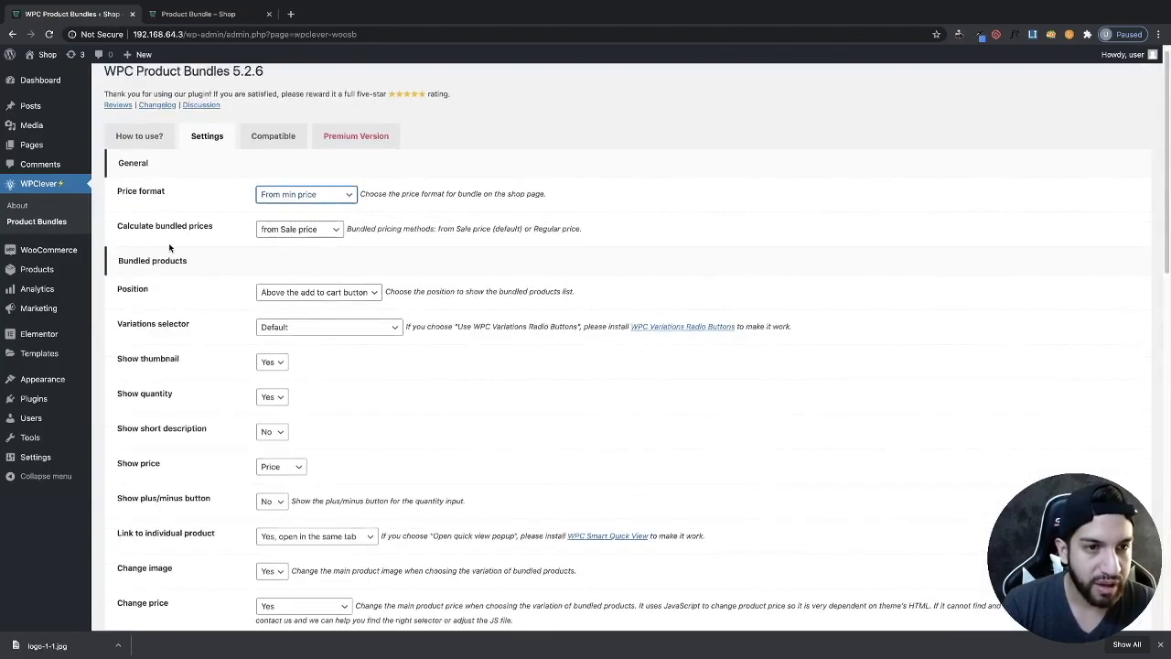
{"action": "left_click", "coordinate": [315, 231]}
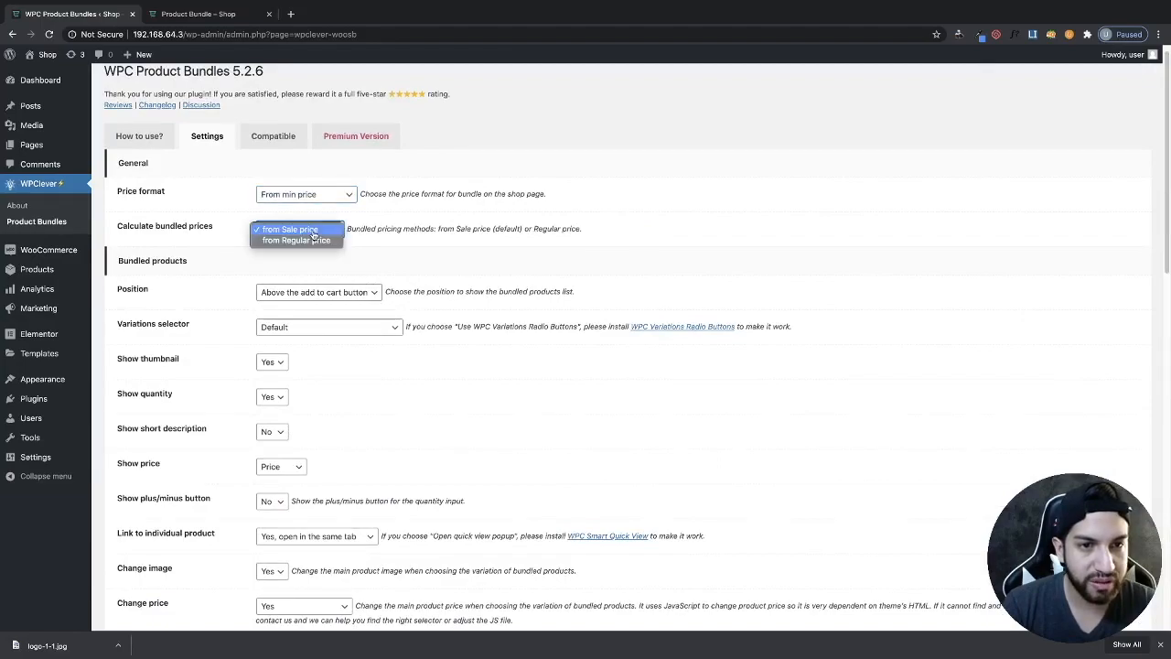
{"action": "left_click", "coordinate": [457, 275]}
{"action": "scroll", "coordinate": [559, 291], "scroll_direction": "down", "scroll_amount": 2}
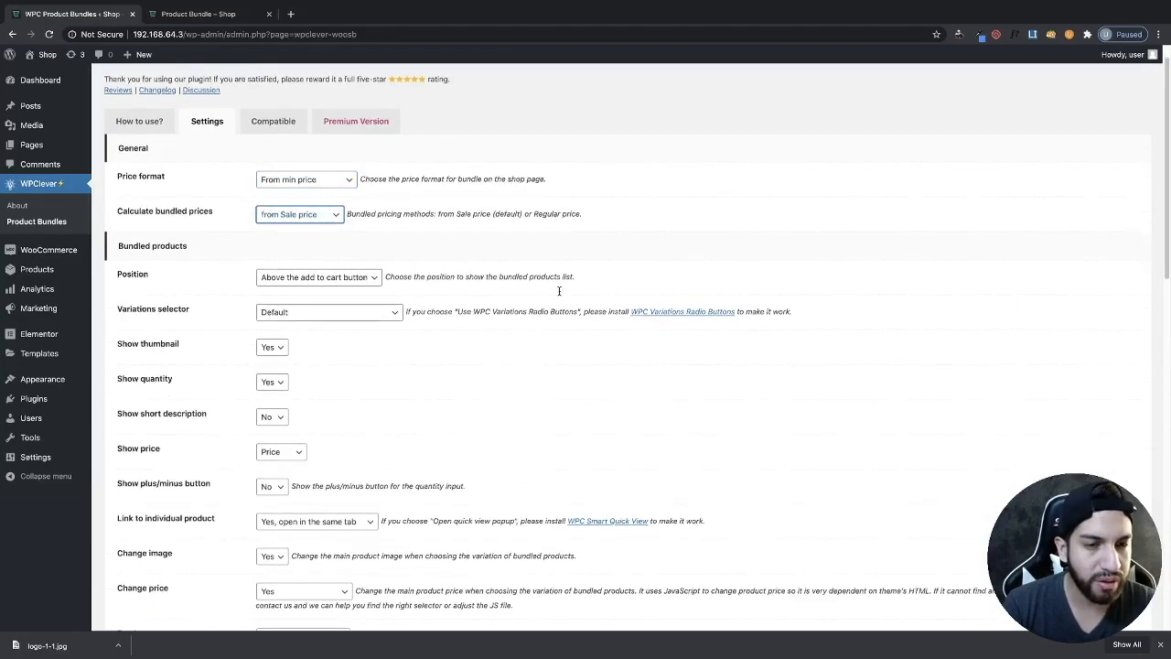
{"action": "scroll", "coordinate": [585, 312], "scroll_direction": "down", "scroll_amount": 1}
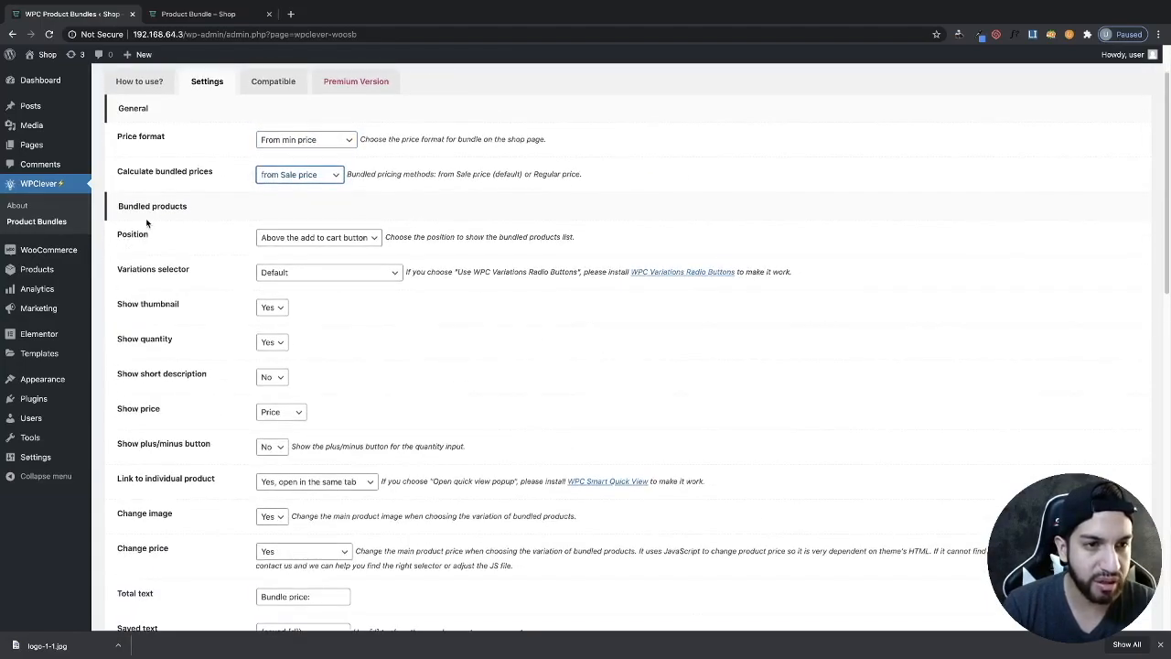
Step: Set the bundled products position to Under the add to cart button and save the plugin options
{"action": "left_click", "coordinate": [318, 241]}
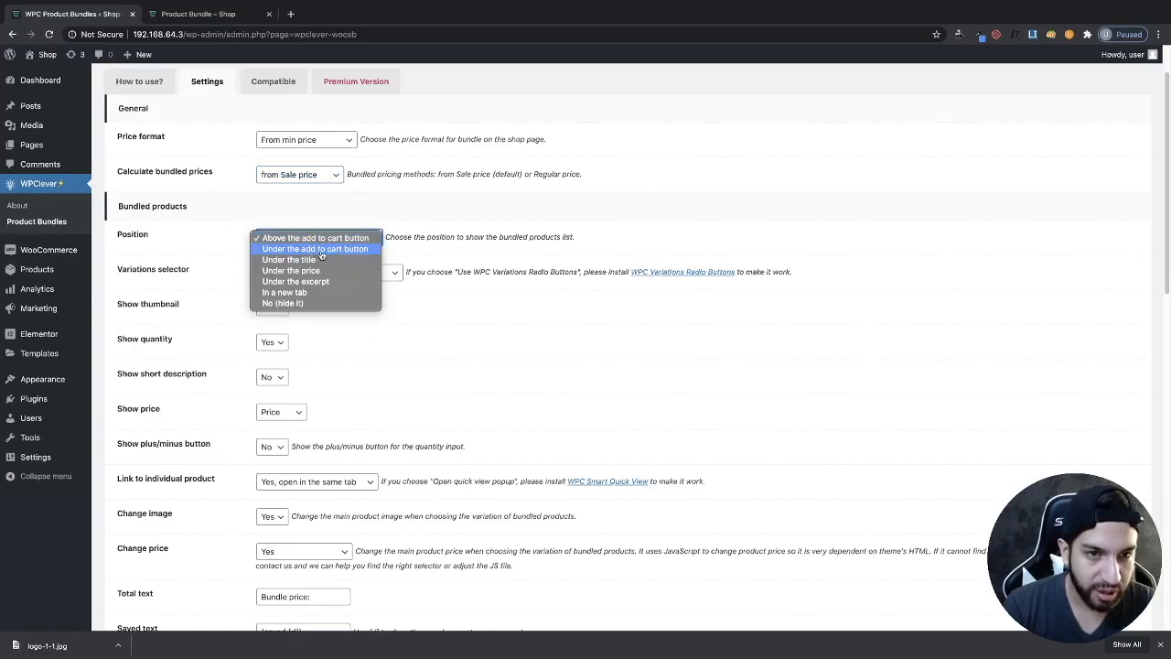
{"action": "left_click", "coordinate": [325, 249]}
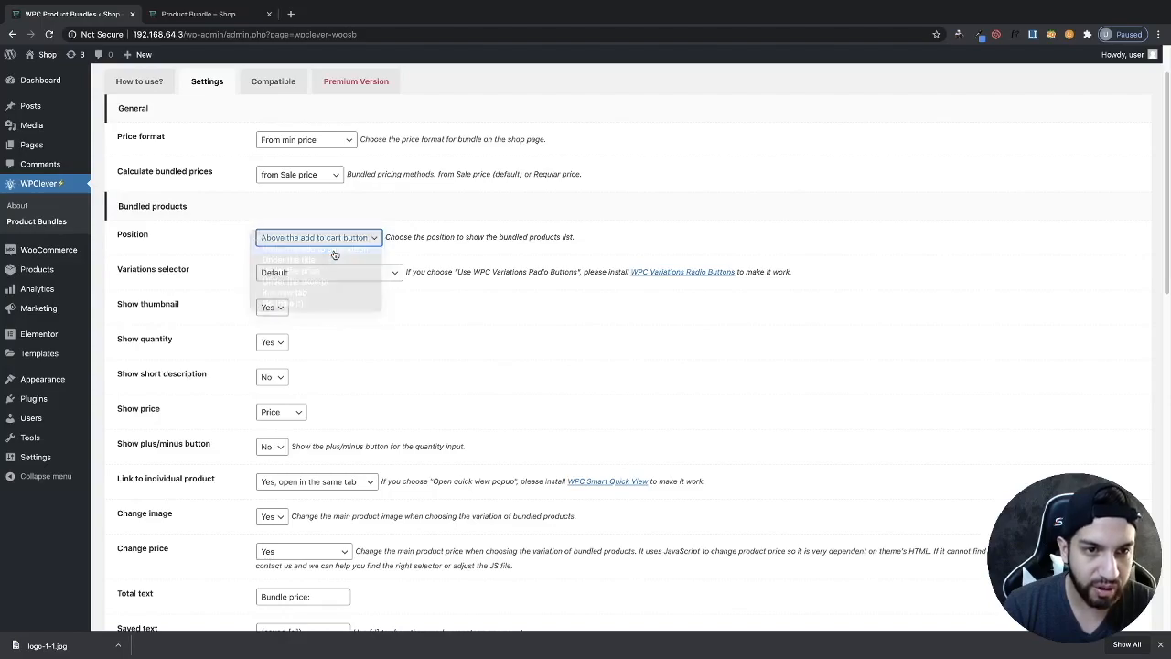
{"action": "scroll", "coordinate": [380, 279], "scroll_direction": "down", "scroll_amount": 7}
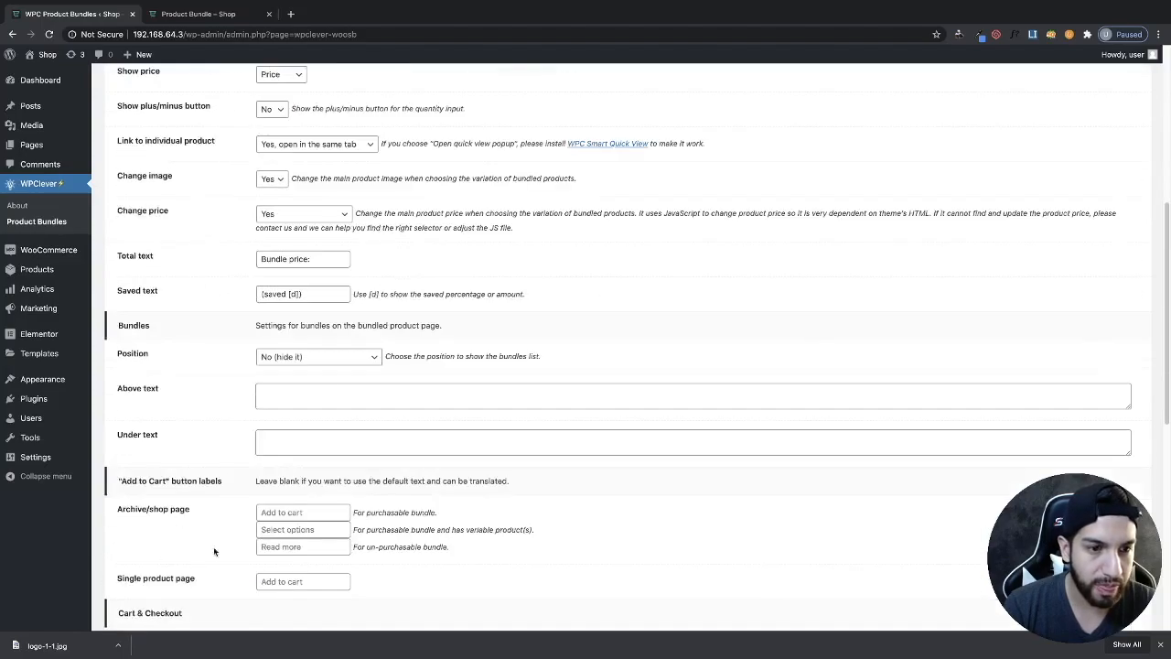
{"action": "scroll", "coordinate": [160, 576], "scroll_direction": "down", "scroll_amount": 1}
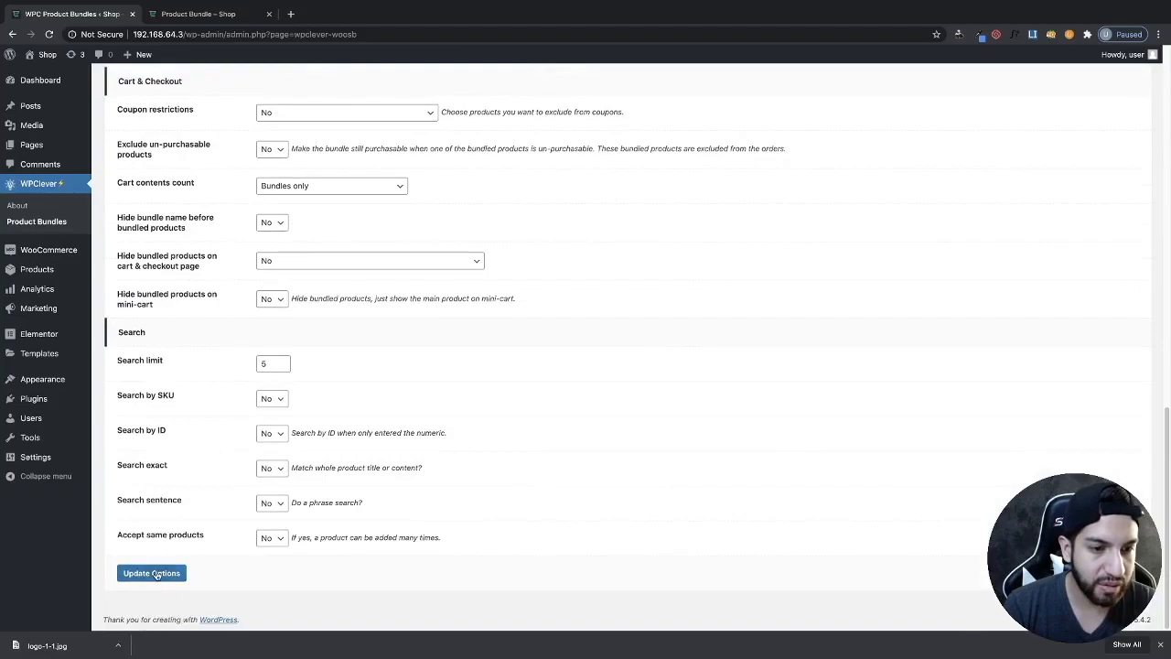
{"action": "left_click", "coordinate": [160, 571]}
Step: Reload the bundle's store page and check where the bundled products list sits relative to the purchase button
{"action": "left_click", "coordinate": [173, 13]}
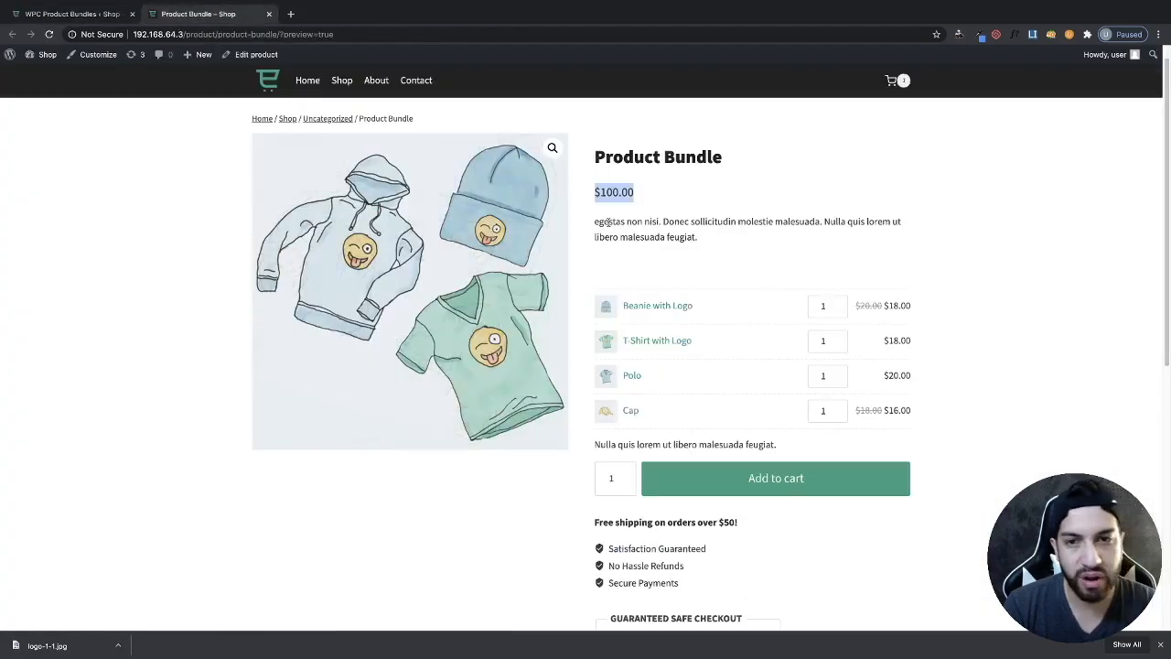
{"action": "left_click", "coordinate": [384, 34]}
{"action": "key", "text": "Return"}
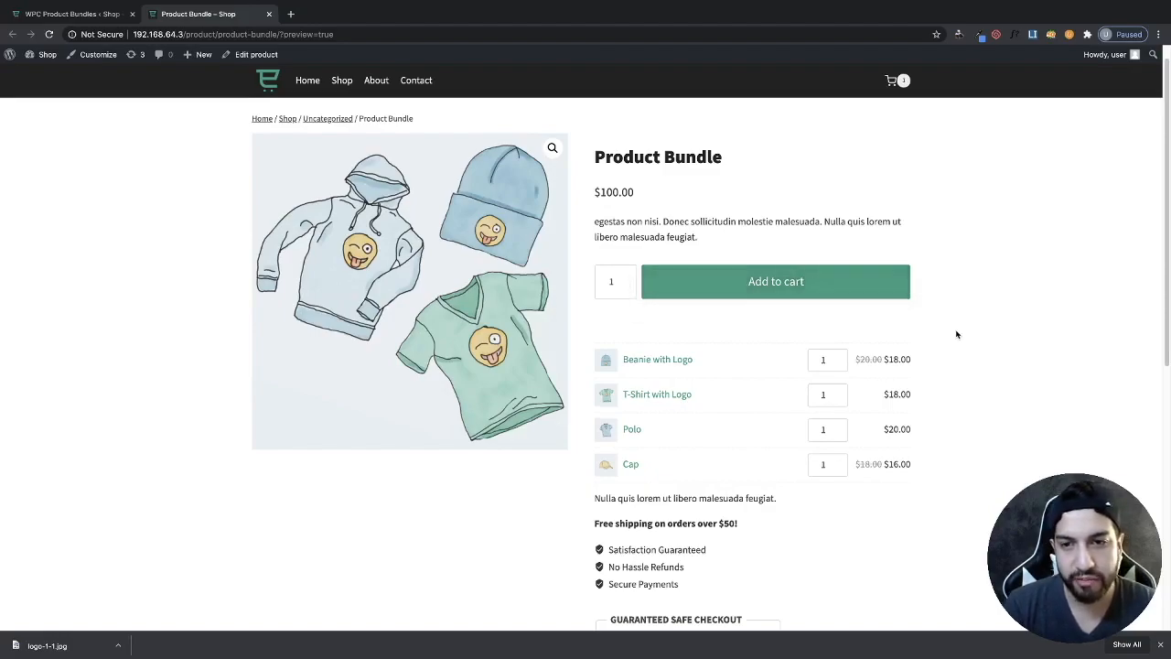
{"action": "scroll", "coordinate": [960, 340], "scroll_direction": "down", "scroll_amount": 1}
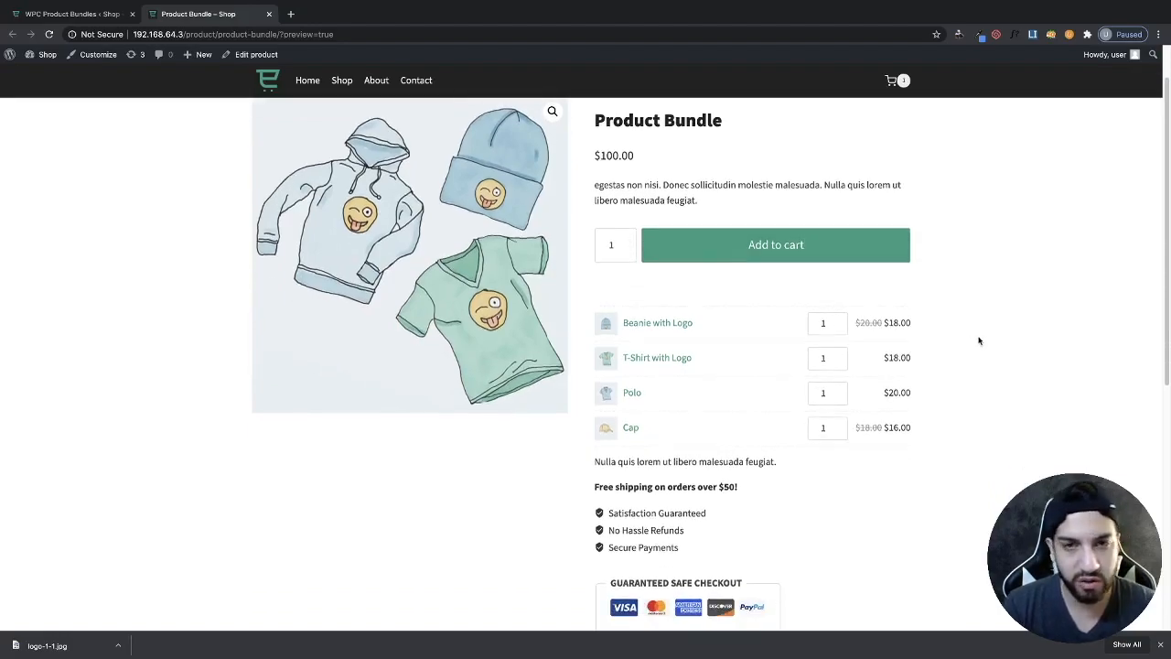
{"action": "scroll", "coordinate": [952, 348], "scroll_direction": "up", "scroll_amount": 1}
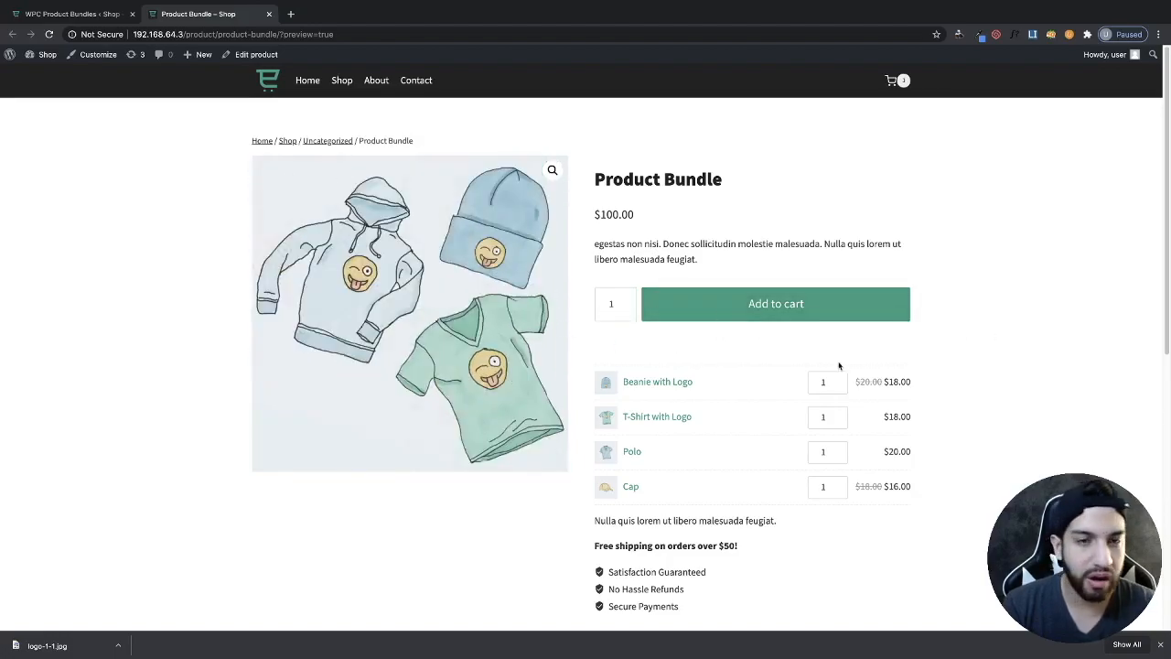
Step: Set the bundled products position back to Above the add to cart button, save the plugin options and return to the store page
{"action": "left_click", "coordinate": [61, 14]}
{"action": "left_click", "coordinate": [308, 303]}
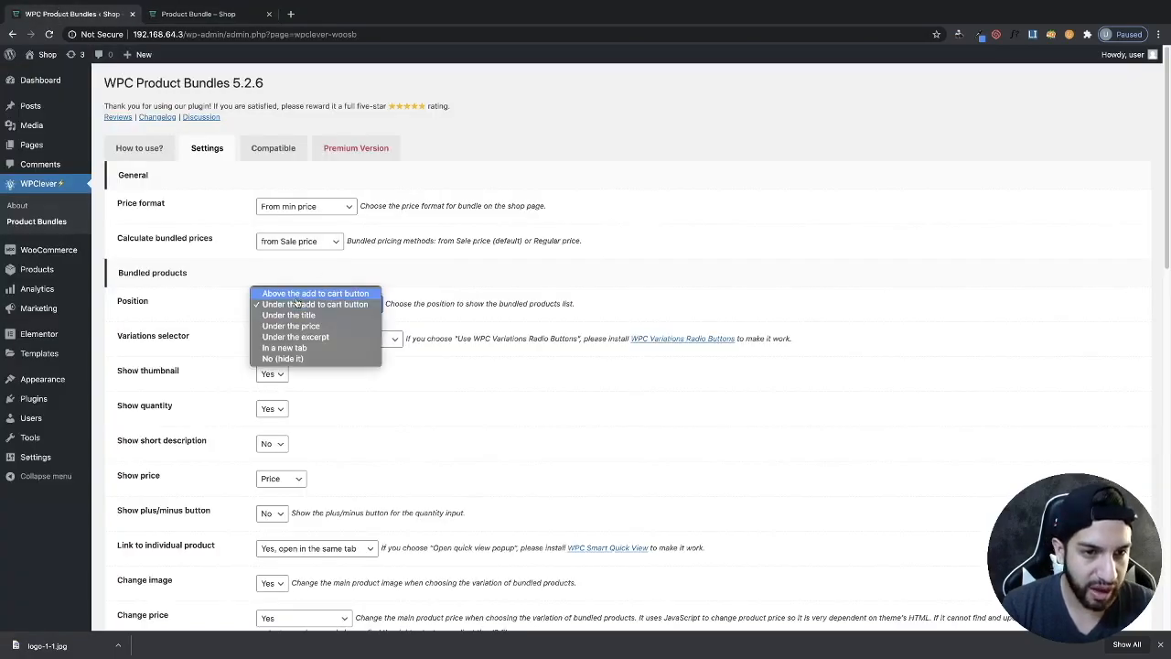
{"action": "left_click", "coordinate": [302, 295]}
{"action": "scroll", "coordinate": [380, 345], "scroll_direction": "down", "scroll_amount": 1}
{"action": "scroll", "coordinate": [381, 346], "scroll_direction": "down", "scroll_amount": 10}
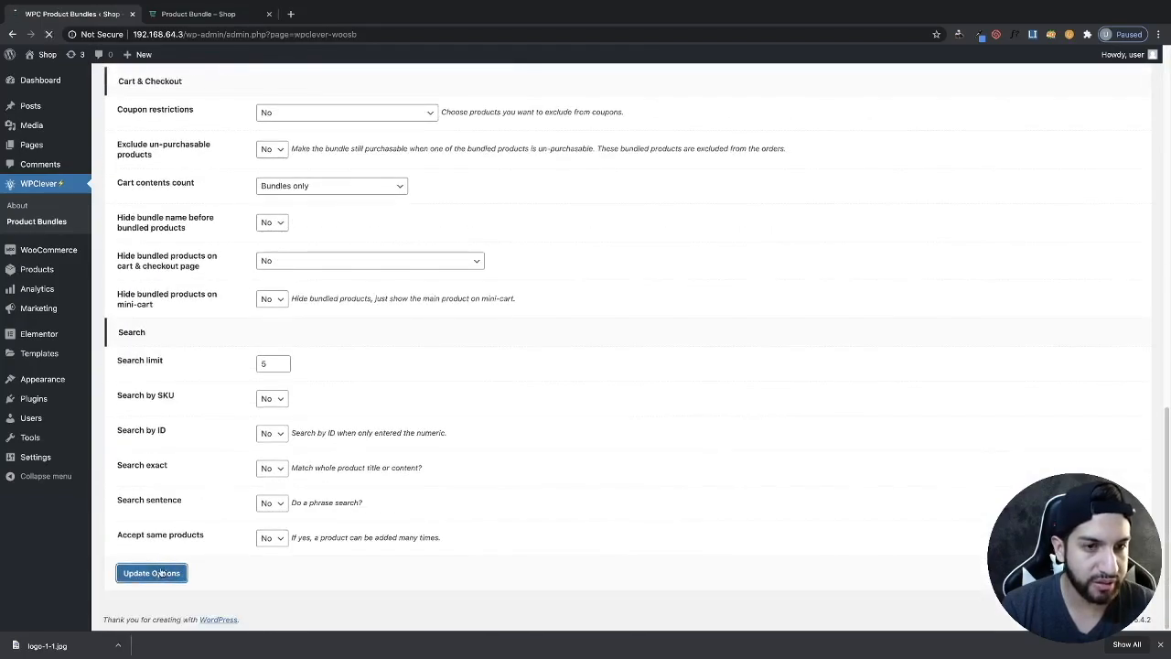
{"action": "left_click", "coordinate": [156, 573]}
{"action": "scroll", "coordinate": [510, 387], "scroll_direction": "down", "scroll_amount": 1}
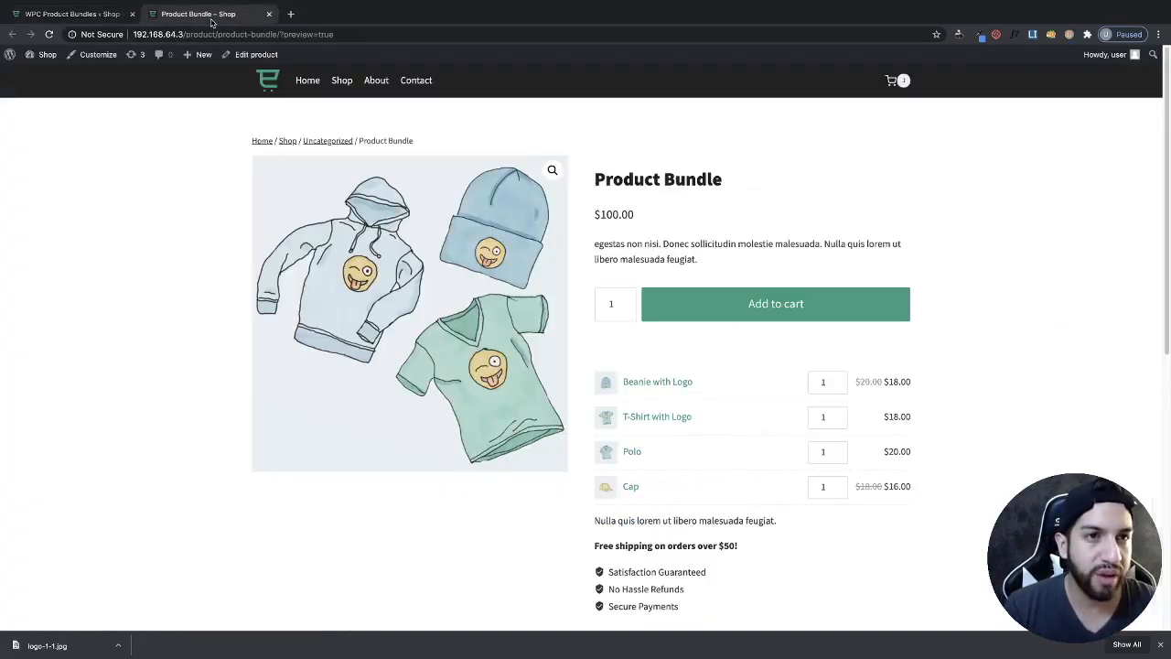
Step: Compare the variations selector and thumbnail settings with the bundled products list on the bundle's store page
{"action": "left_click", "coordinate": [208, 16]}
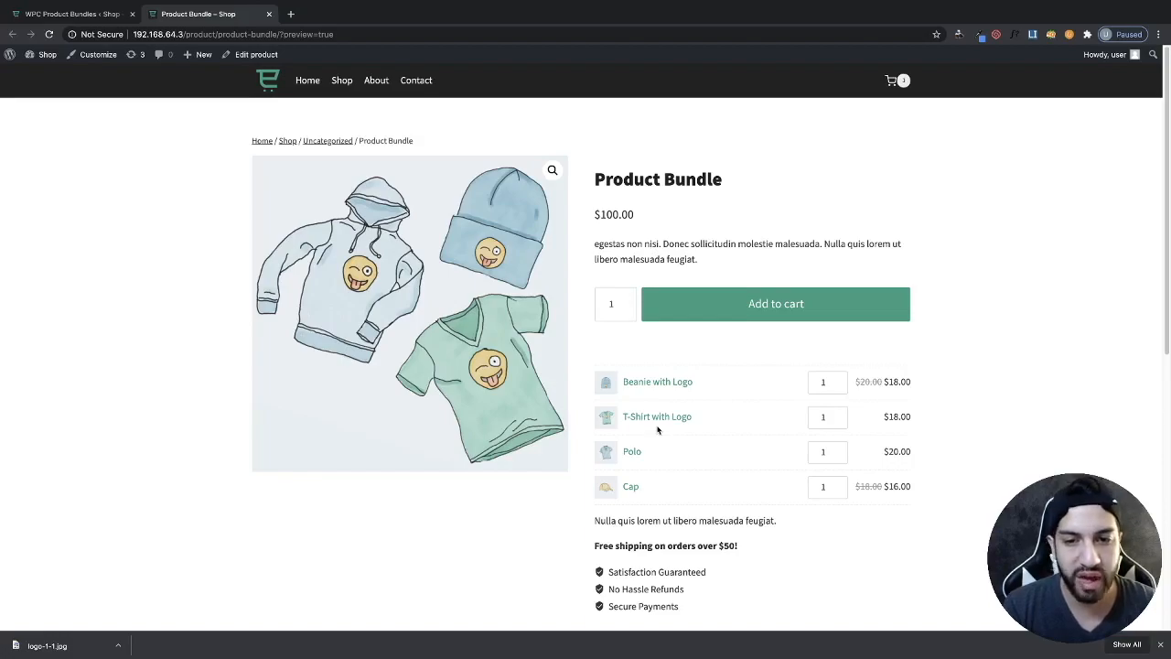
{"action": "left_click", "coordinate": [62, 14]}
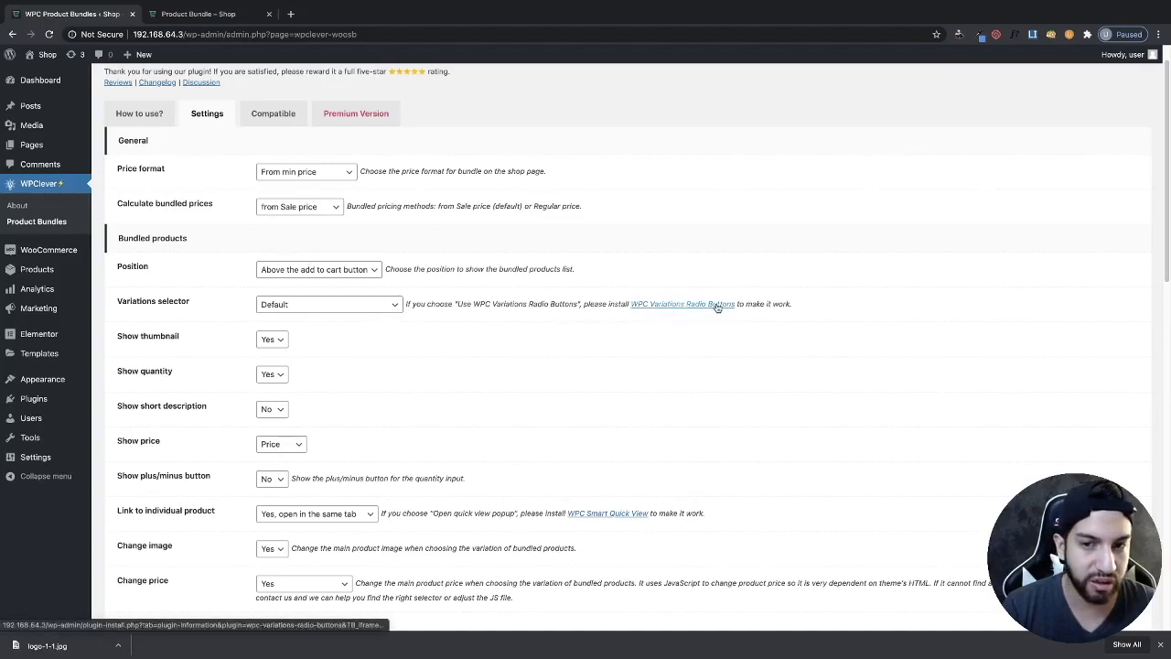
{"action": "scroll", "coordinate": [564, 321], "scroll_direction": "down", "scroll_amount": 1}
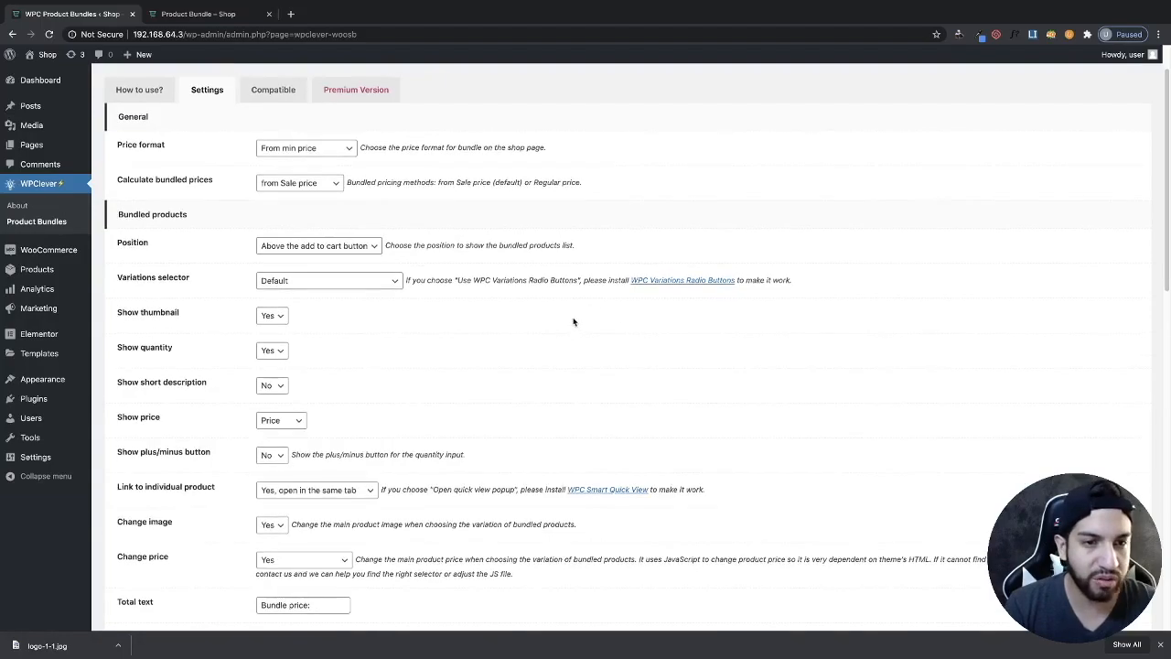
{"action": "scroll", "coordinate": [571, 321], "scroll_direction": "down", "scroll_amount": 1}
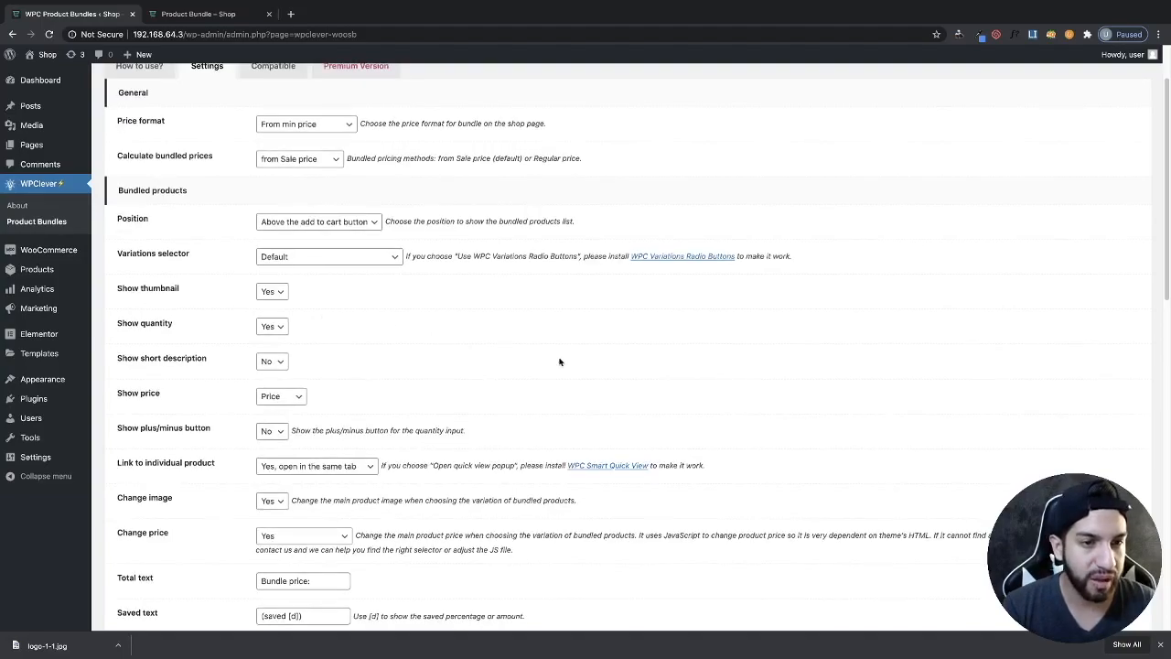
{"action": "scroll", "coordinate": [549, 361], "scroll_direction": "down", "scroll_amount": 1}
{"action": "scroll", "coordinate": [434, 327], "scroll_direction": "down", "scroll_amount": 1}
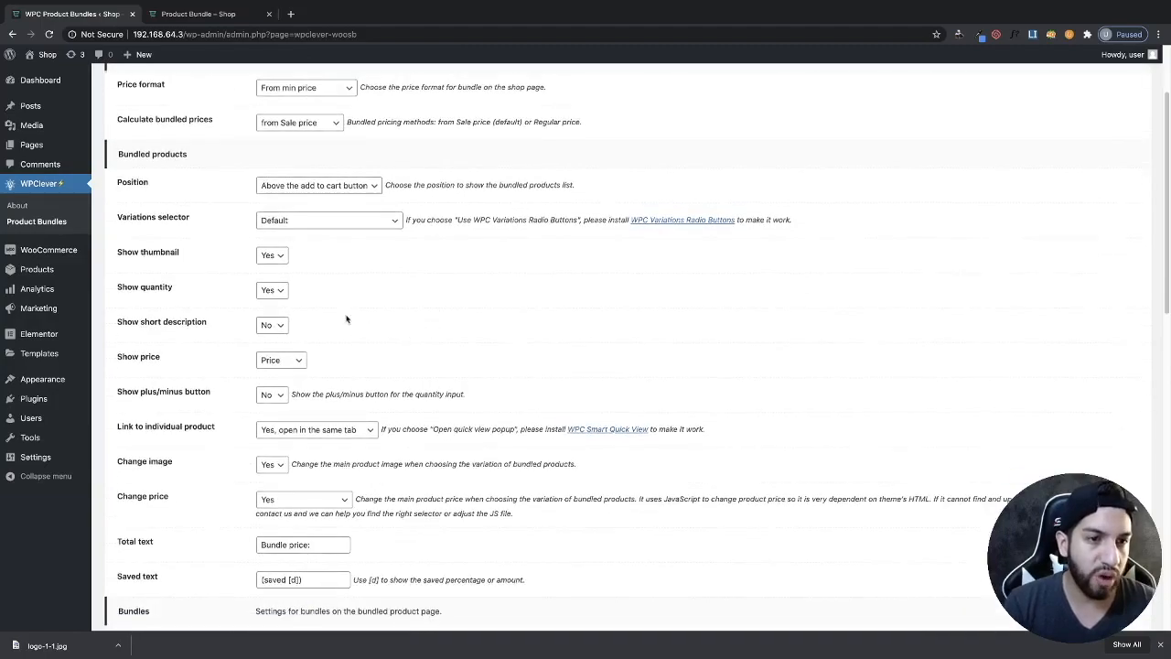
{"action": "left_click", "coordinate": [192, 15]}
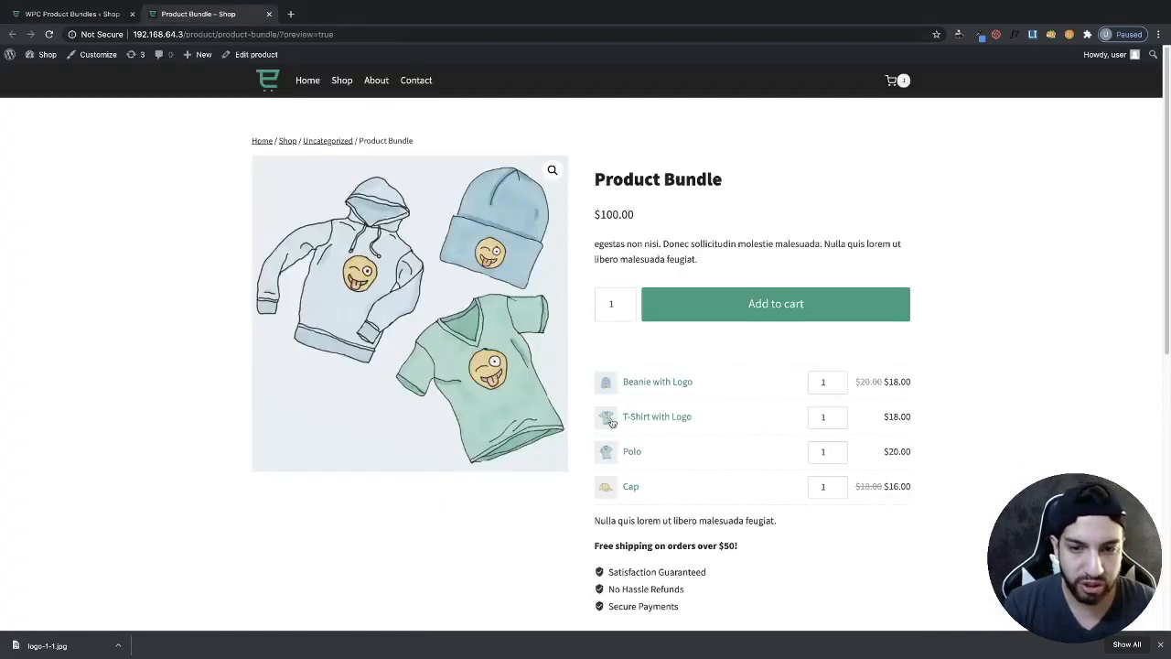
{"action": "left_click", "coordinate": [55, 14]}
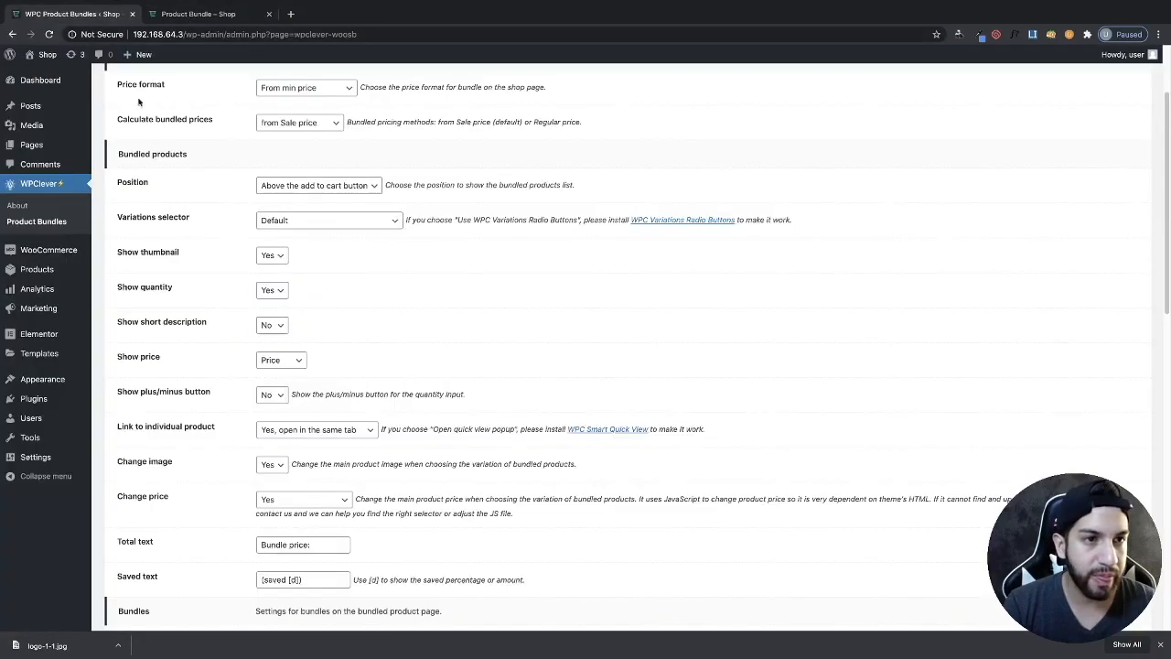
Step: Examine the Show quantity choices and compare them with the quantity fields on the bundle's store page
{"action": "left_click", "coordinate": [271, 290]}
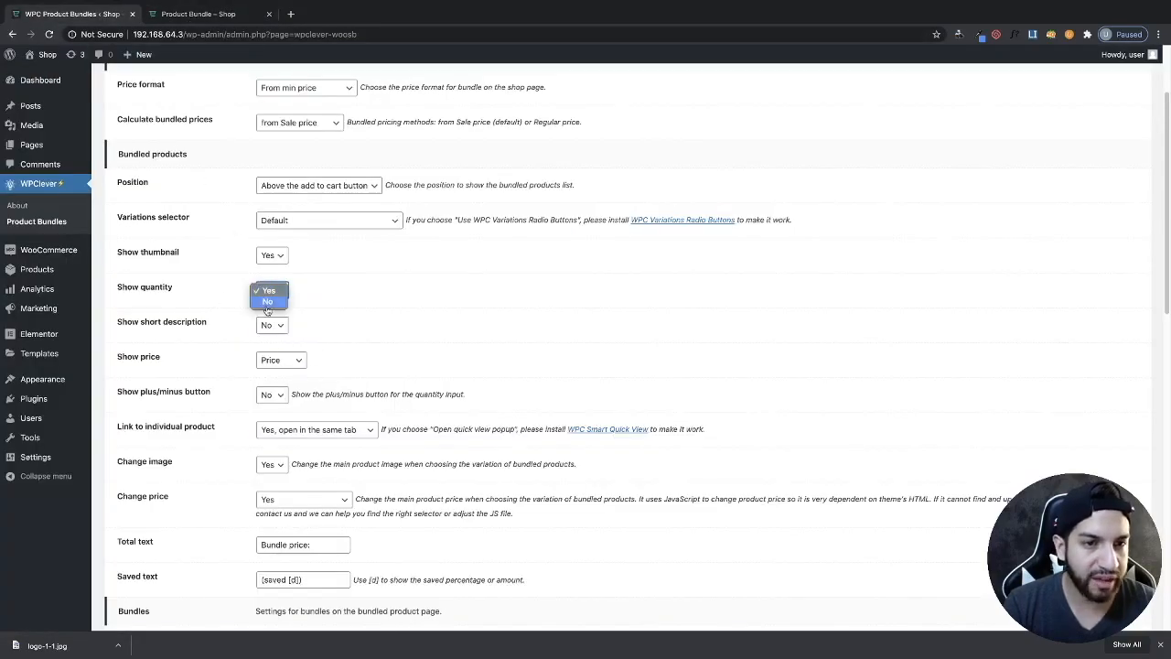
{"action": "left_click", "coordinate": [203, 297]}
{"action": "left_click", "coordinate": [165, 14]}
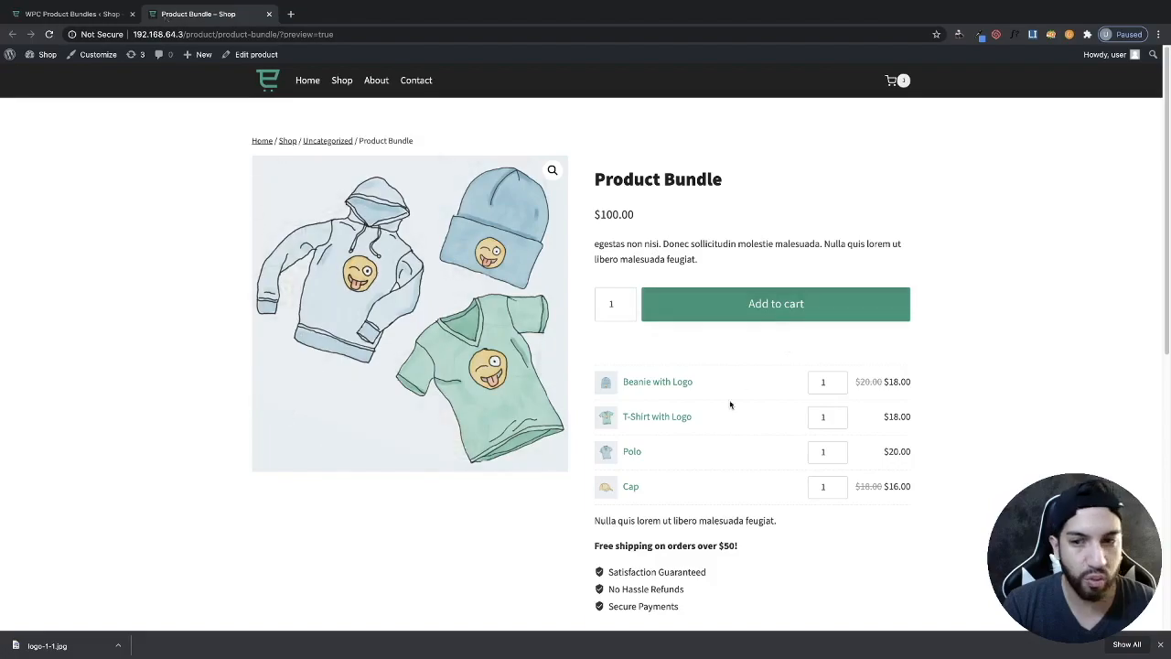
{"action": "scroll", "coordinate": [947, 489], "scroll_direction": "down", "scroll_amount": 2}
{"action": "scroll", "coordinate": [818, 411], "scroll_direction": "down", "scroll_amount": 1}
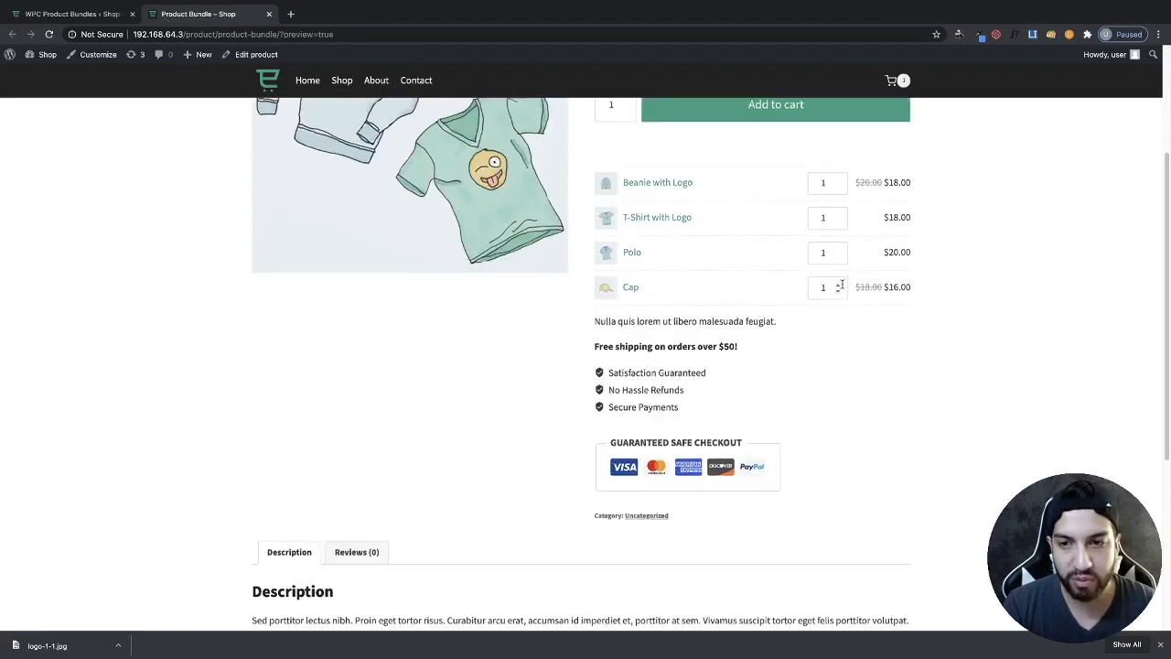
{"action": "left_click", "coordinate": [96, 15]}
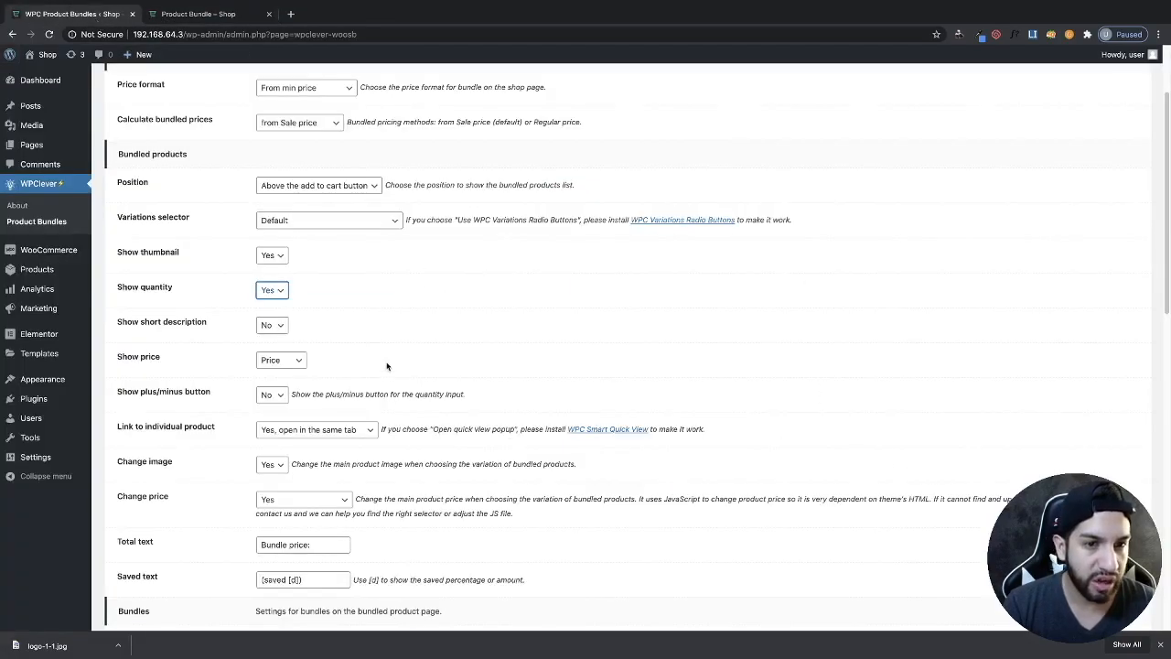
Step: Examine the Show price choices and compare them with the item prices on the bundle's store page
{"action": "scroll", "coordinate": [386, 359], "scroll_direction": "down", "scroll_amount": 1}
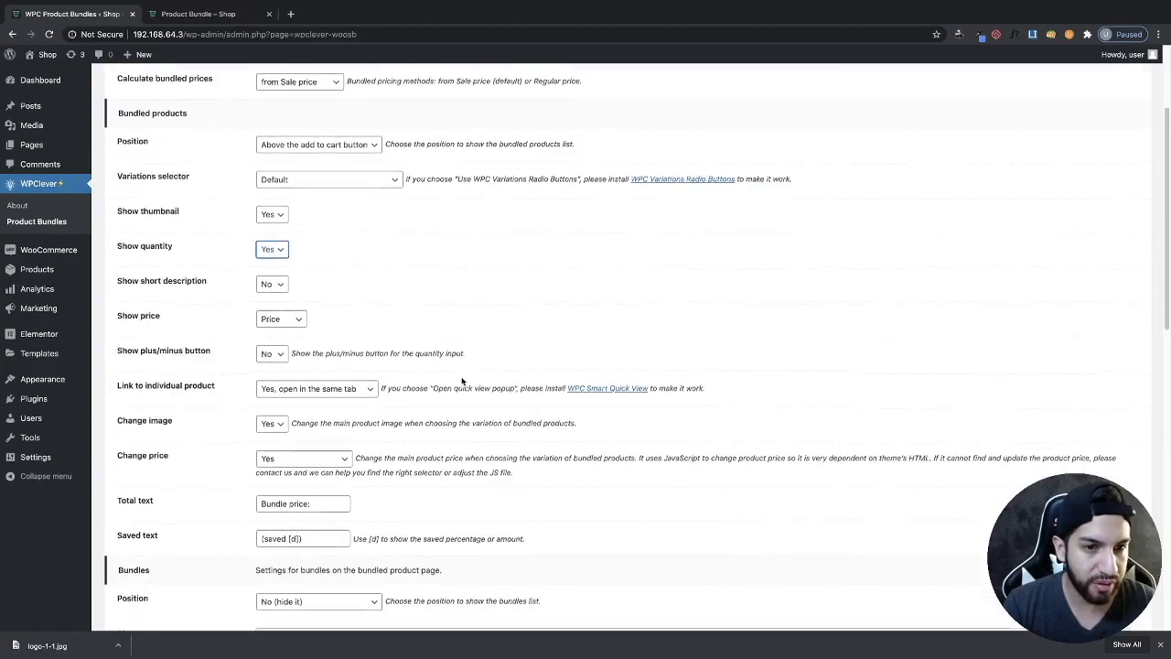
{"action": "left_click", "coordinate": [278, 308]}
{"action": "left_click", "coordinate": [168, 20]}
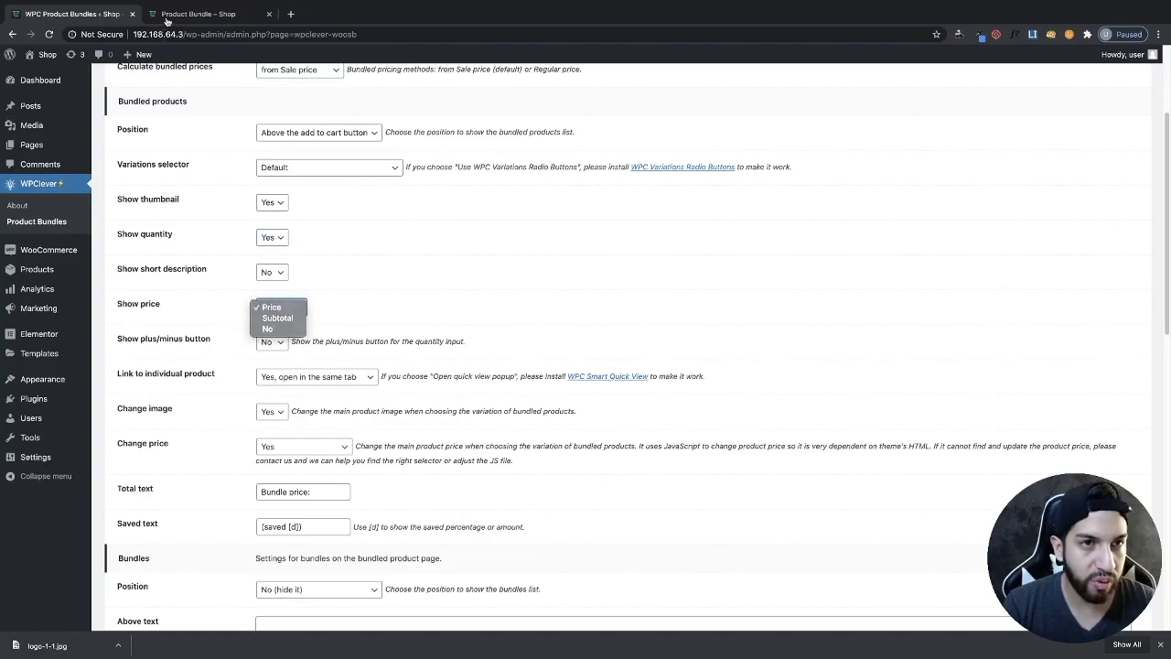
{"action": "left_click", "coordinate": [190, 13]}
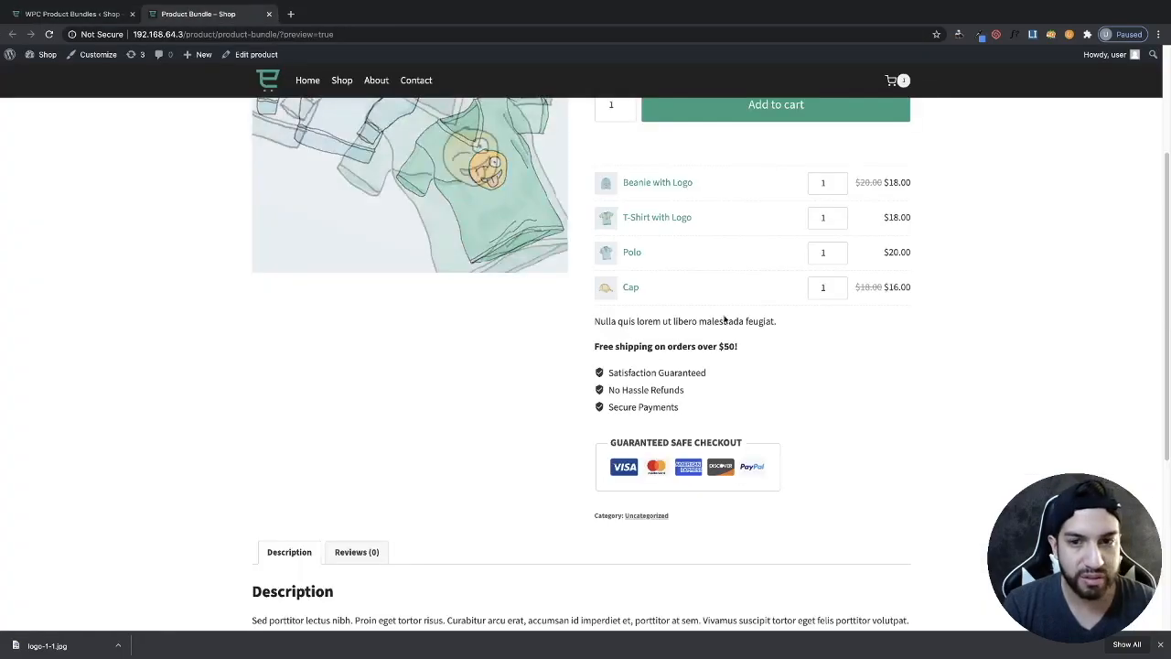
{"action": "left_click", "coordinate": [82, 16]}
Step: Review the remaining bundled products settings, from the plus/minus button and individual product link to the total and saved texts
{"action": "scroll", "coordinate": [529, 385], "scroll_direction": "down", "scroll_amount": 1}
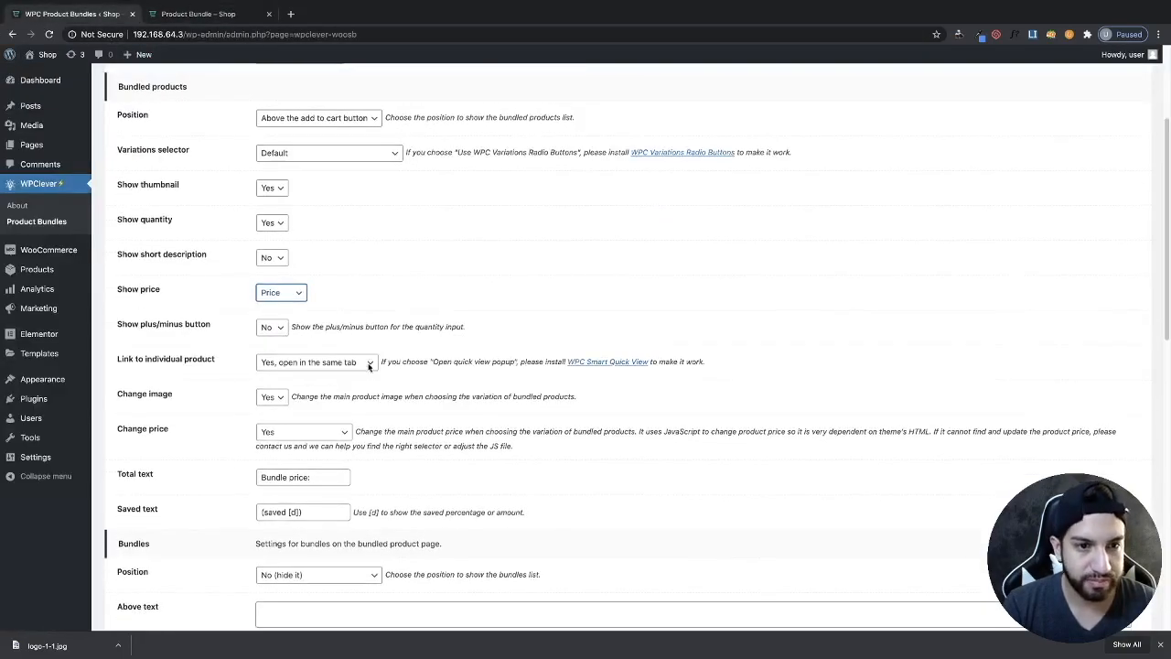
{"action": "scroll", "coordinate": [392, 315], "scroll_direction": "down", "scroll_amount": 1}
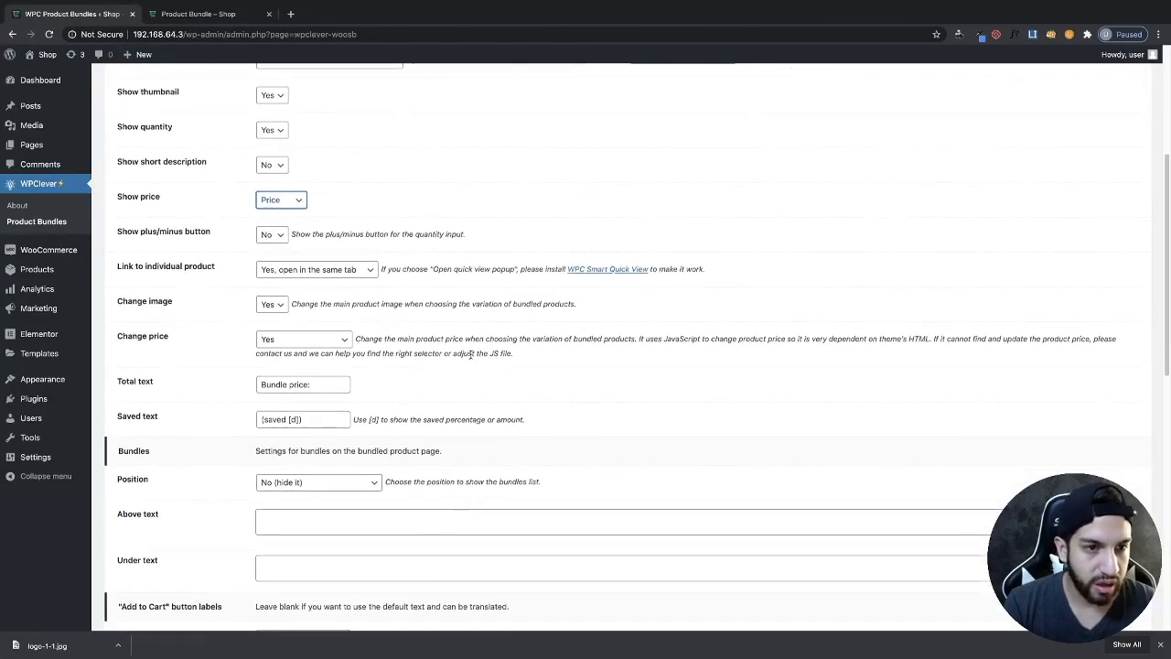
{"action": "scroll", "coordinate": [470, 355], "scroll_direction": "down", "scroll_amount": 1}
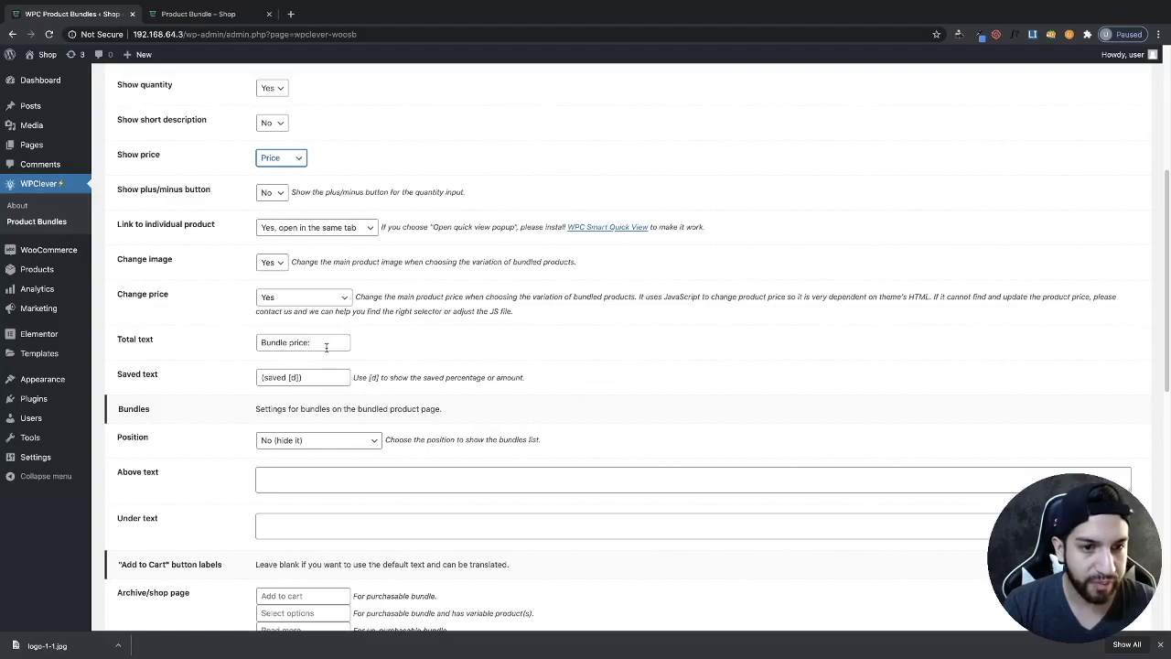
{"action": "scroll", "coordinate": [329, 345], "scroll_direction": "down", "scroll_amount": 1}
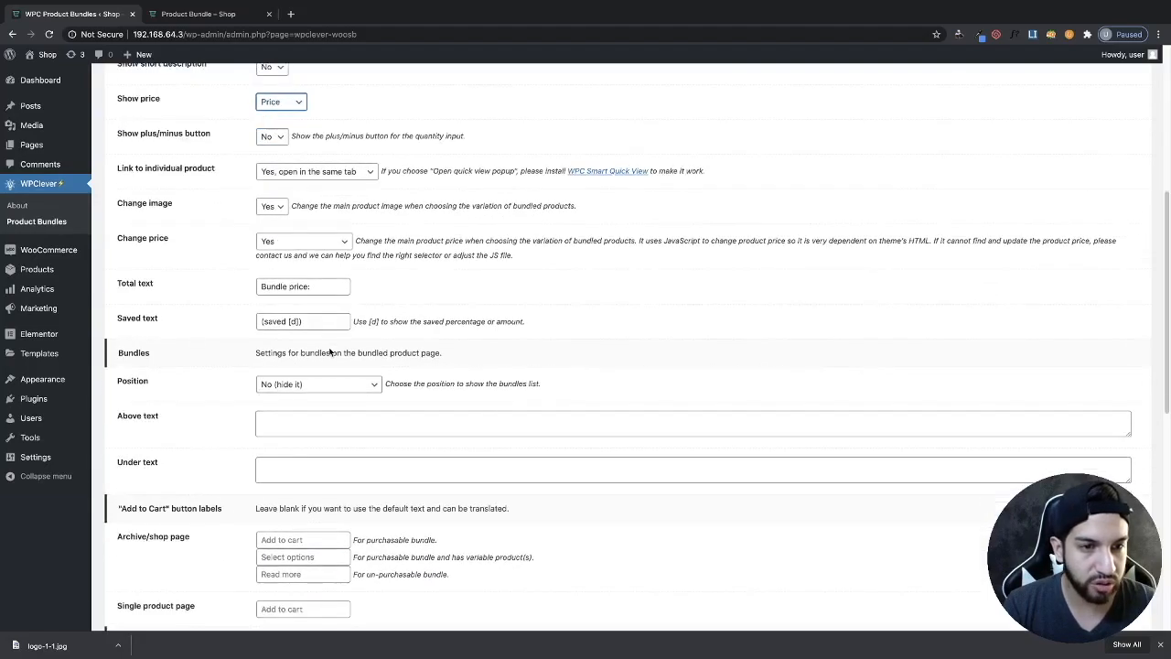
{"action": "scroll", "coordinate": [335, 349], "scroll_direction": "up", "scroll_amount": 1}
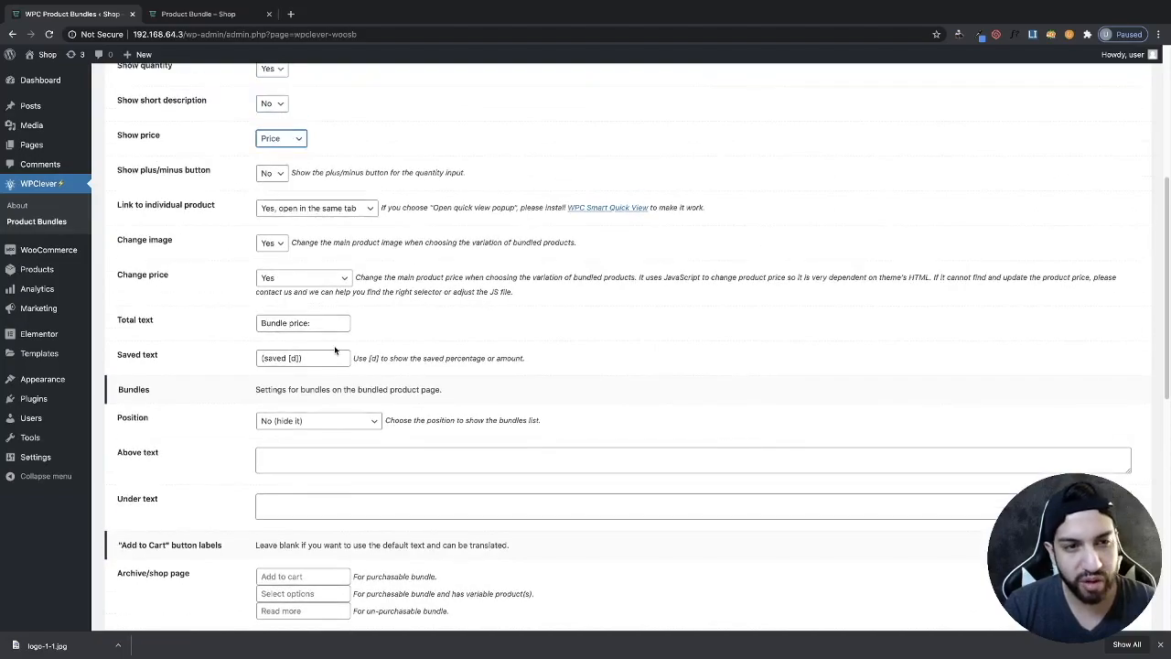
{"action": "scroll", "coordinate": [416, 336], "scroll_direction": "up", "scroll_amount": 10}
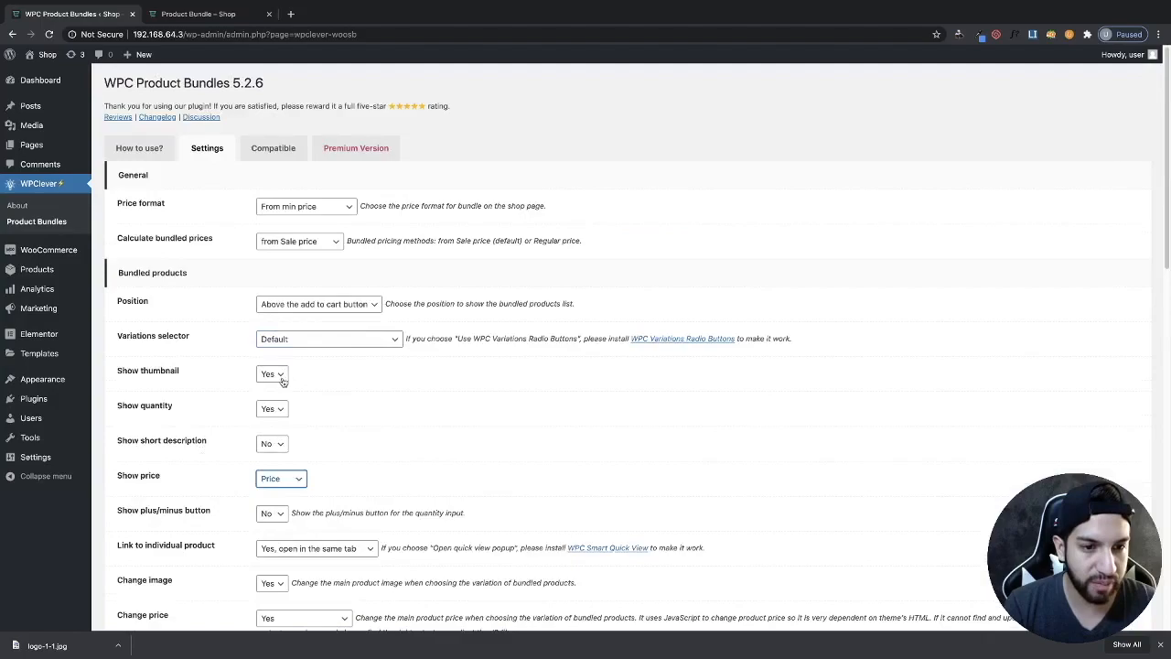
{"action": "scroll", "coordinate": [508, 421], "scroll_direction": "down", "scroll_amount": 2}
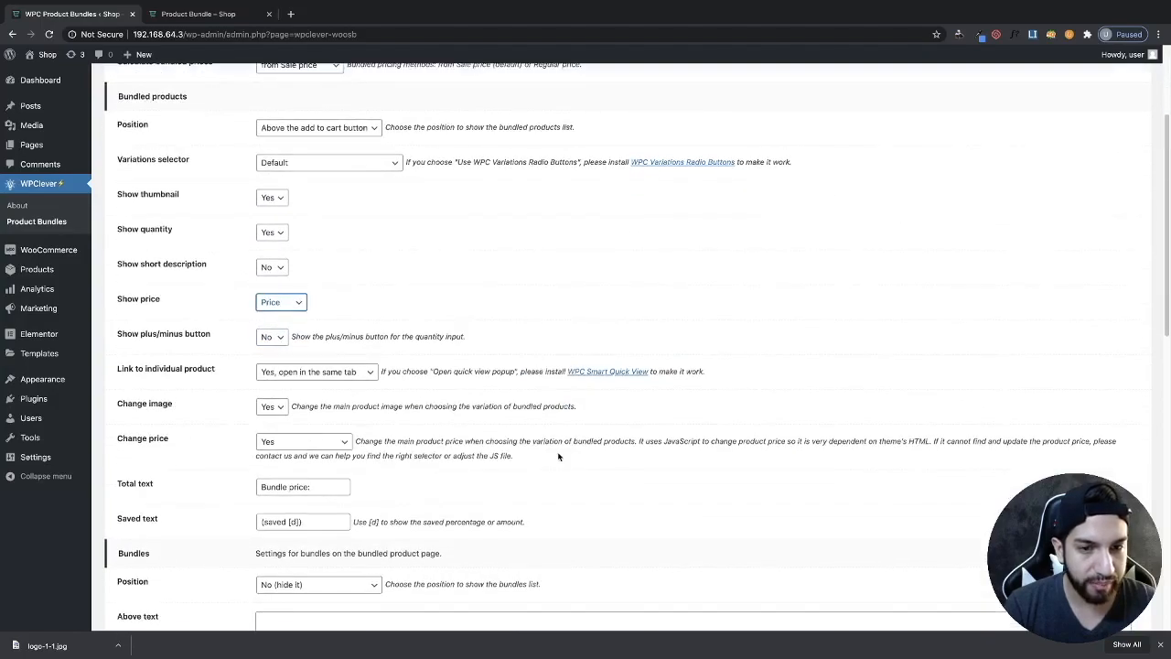
{"action": "scroll", "coordinate": [558, 453], "scroll_direction": "down", "scroll_amount": 1}
{"action": "scroll", "coordinate": [561, 456], "scroll_direction": "down", "scroll_amount": 2}
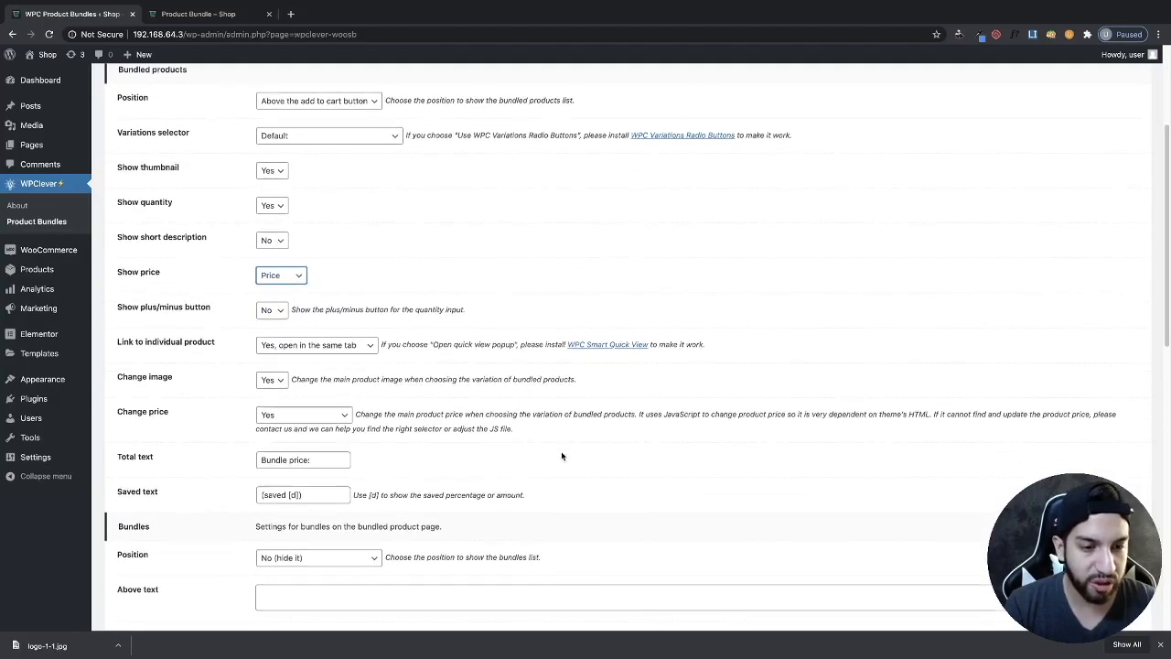
{"action": "scroll", "coordinate": [562, 457], "scroll_direction": "down", "scroll_amount": 2}
Step: Inspect the Above text and Under text fields for bundles and the custom labels for the Add to Cart button
{"action": "left_click", "coordinate": [290, 437]}
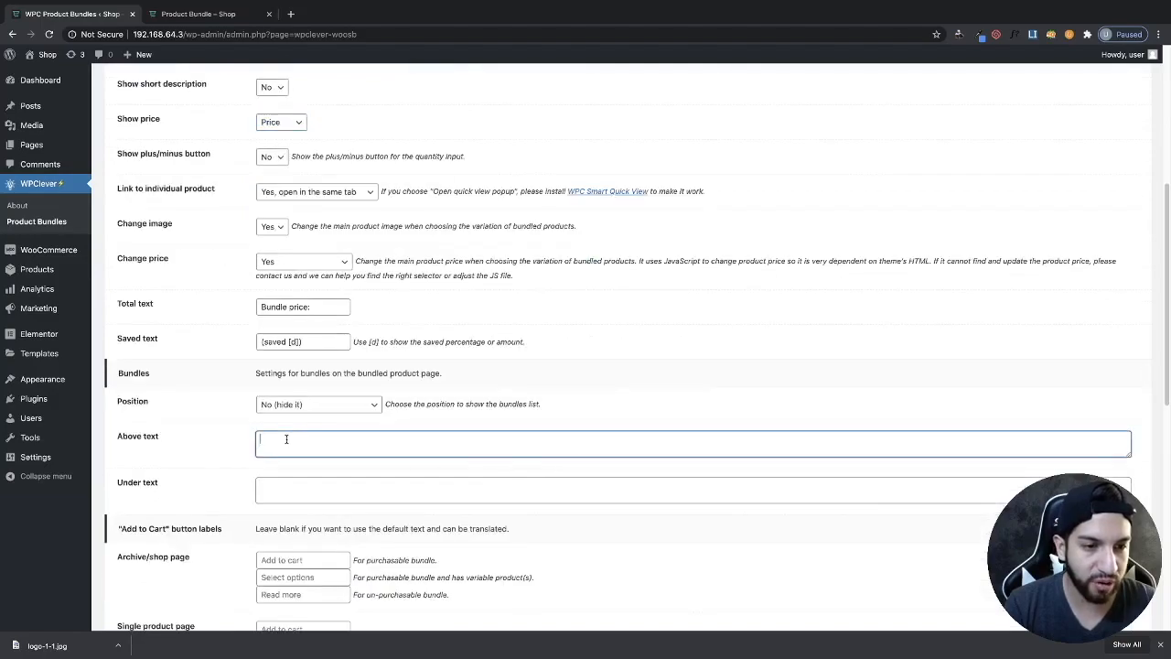
{"action": "scroll", "coordinate": [297, 475], "scroll_direction": "down", "scroll_amount": 1}
{"action": "left_click", "coordinate": [292, 471]}
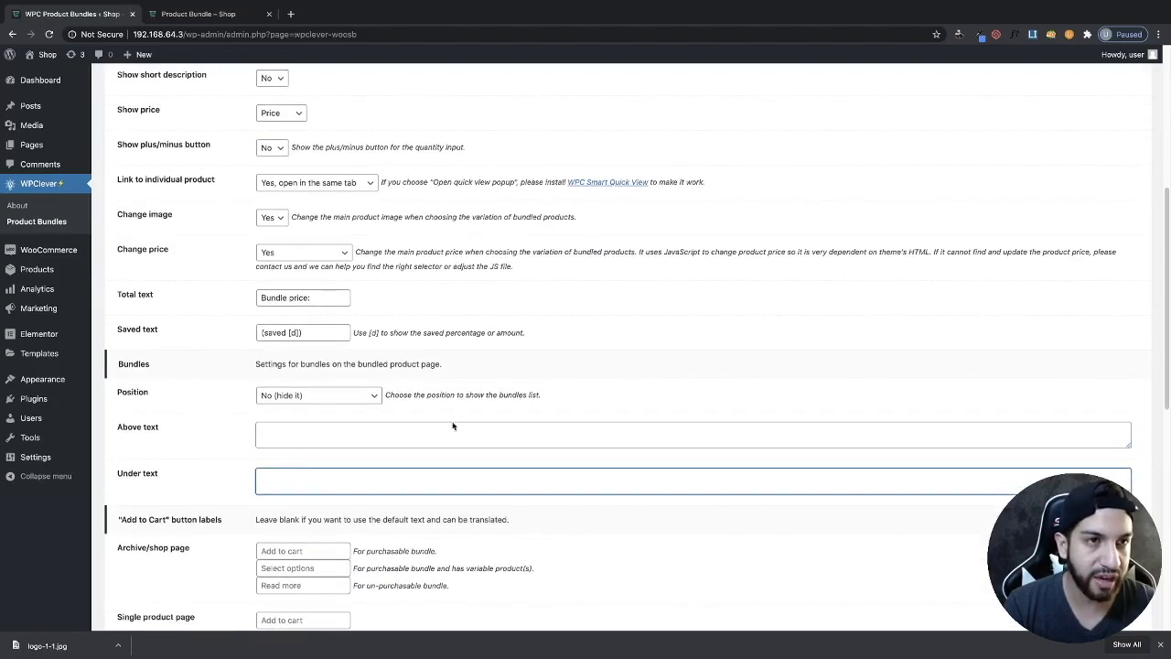
{"action": "scroll", "coordinate": [489, 498], "scroll_direction": "down", "scroll_amount": 4}
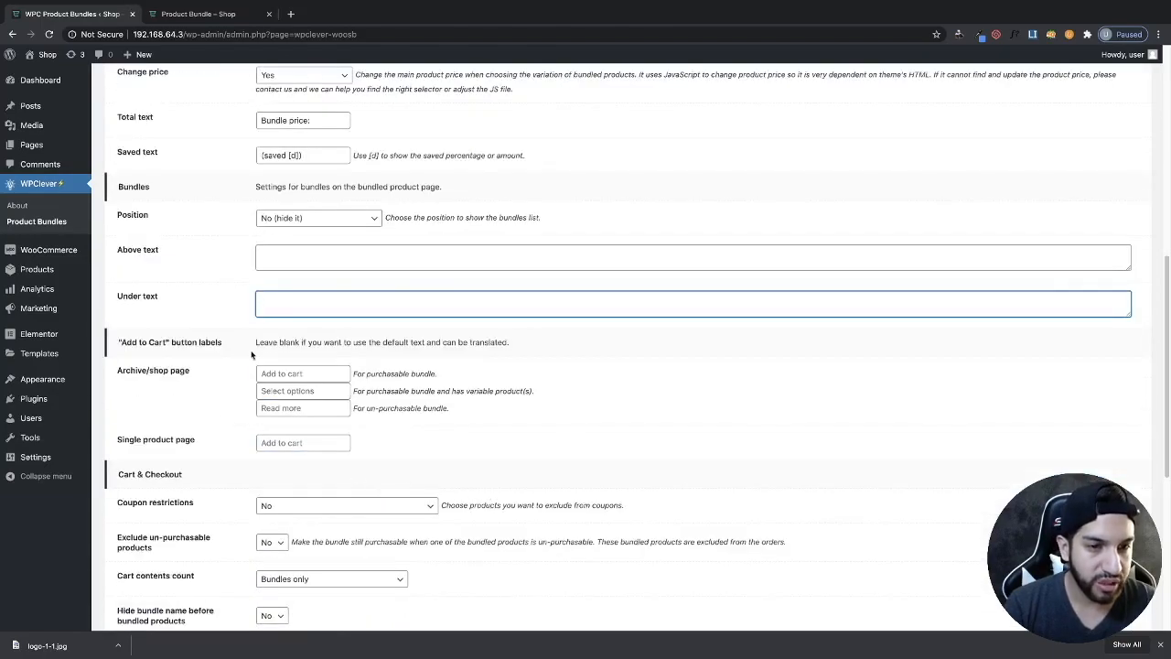
{"action": "left_click", "coordinate": [284, 376]}
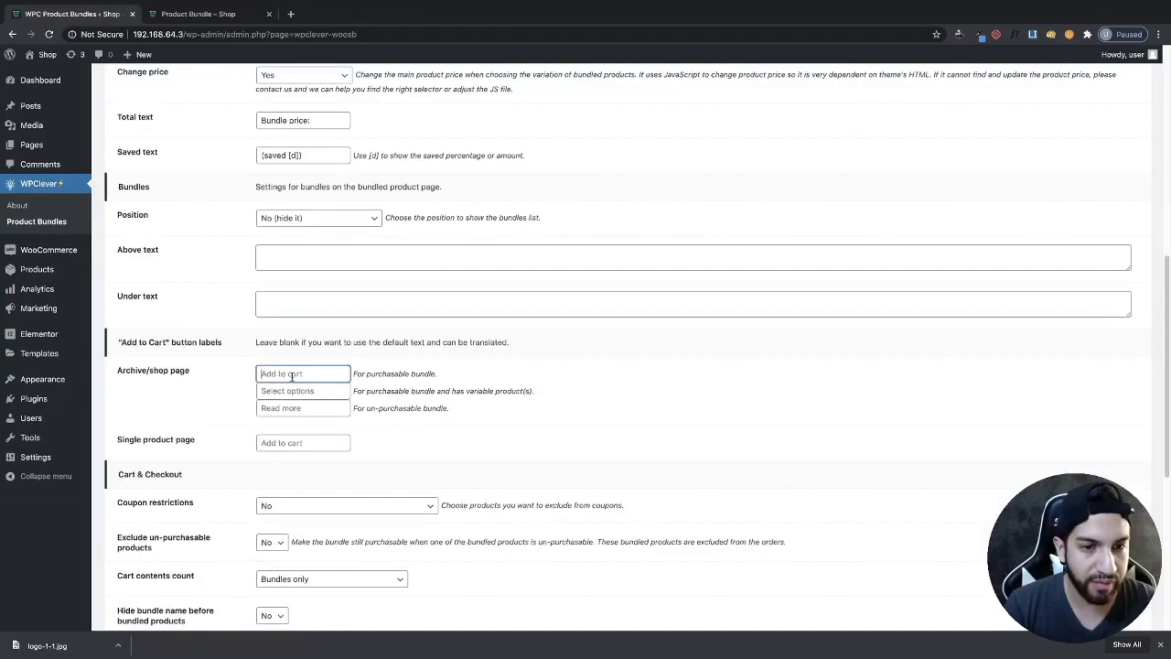
{"action": "scroll", "coordinate": [357, 384], "scroll_direction": "down", "scroll_amount": 1}
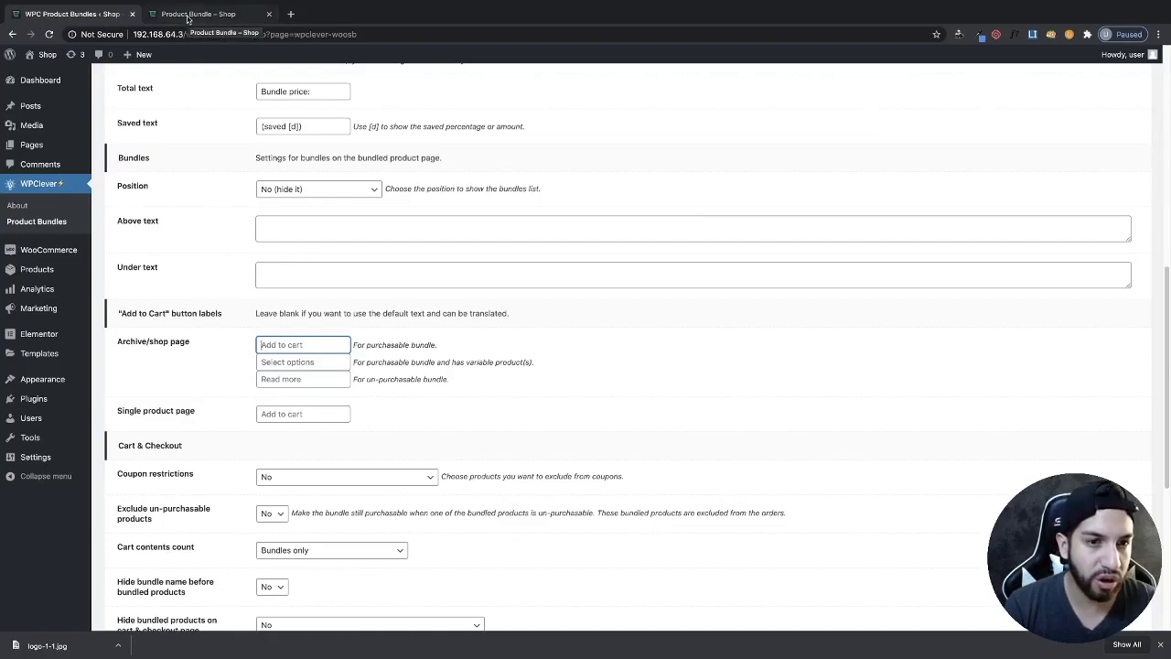
Step: Set the Coupon restrictions for cart and checkout to Exclude bundles
{"action": "scroll", "coordinate": [474, 396], "scroll_direction": "down", "scroll_amount": 3}
{"action": "scroll", "coordinate": [474, 396], "scroll_direction": "down", "scroll_amount": 3}
{"action": "scroll", "coordinate": [474, 396], "scroll_direction": "down", "scroll_amount": 1}
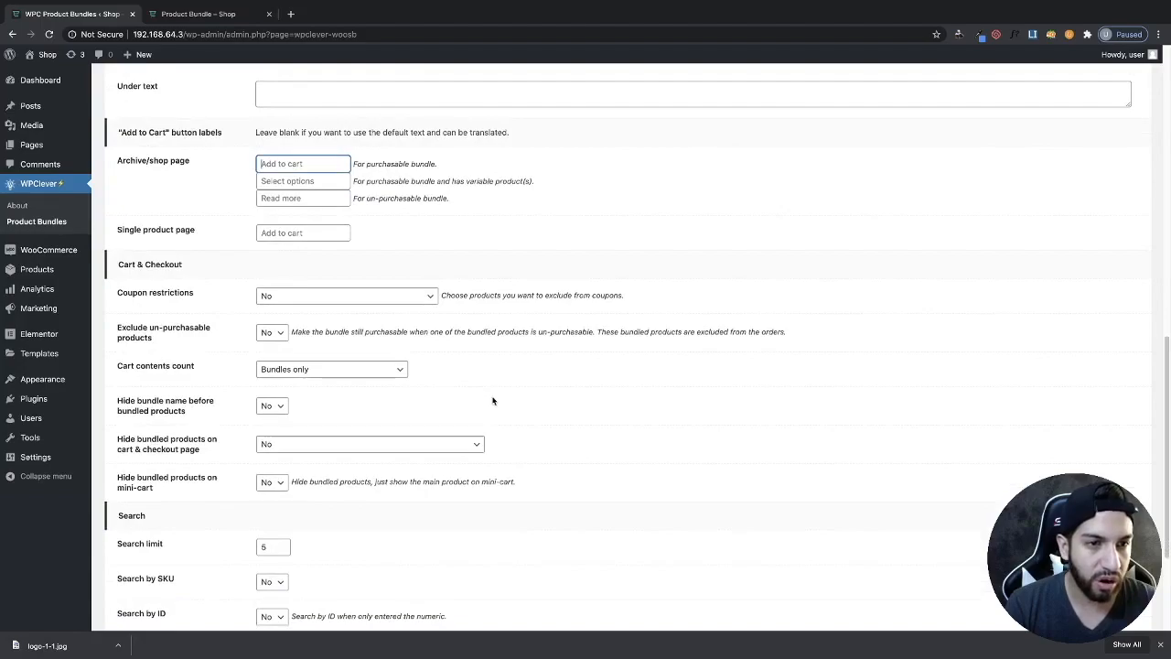
{"action": "scroll", "coordinate": [299, 366], "scroll_direction": "down", "scroll_amount": 1}
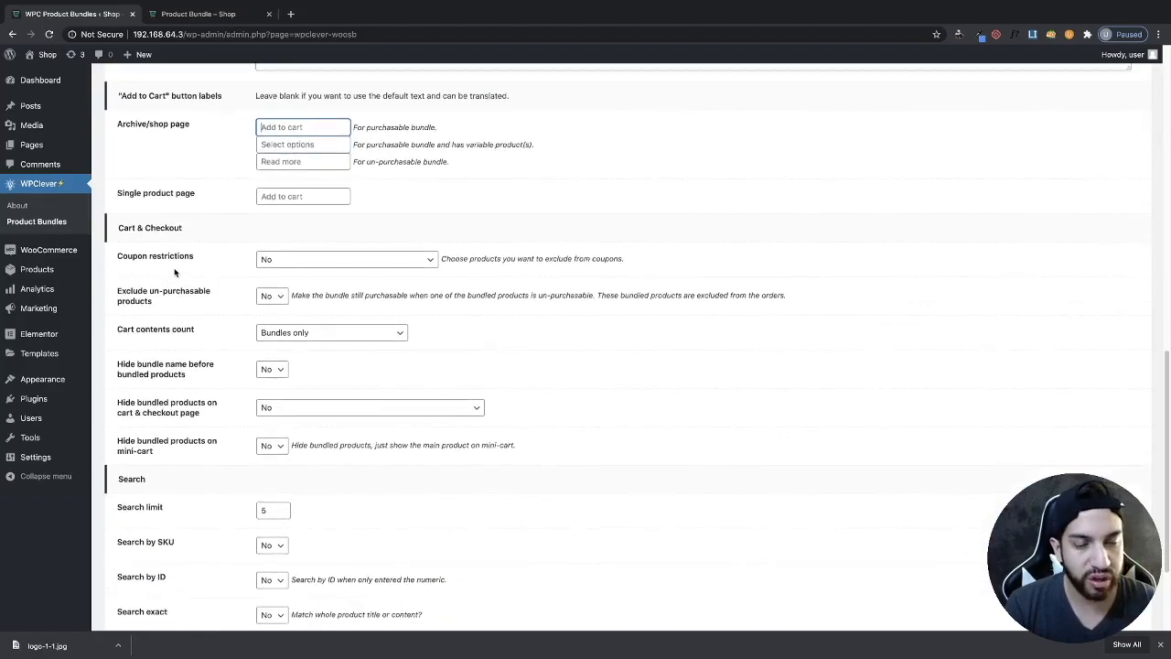
{"action": "left_click", "coordinate": [292, 261]}
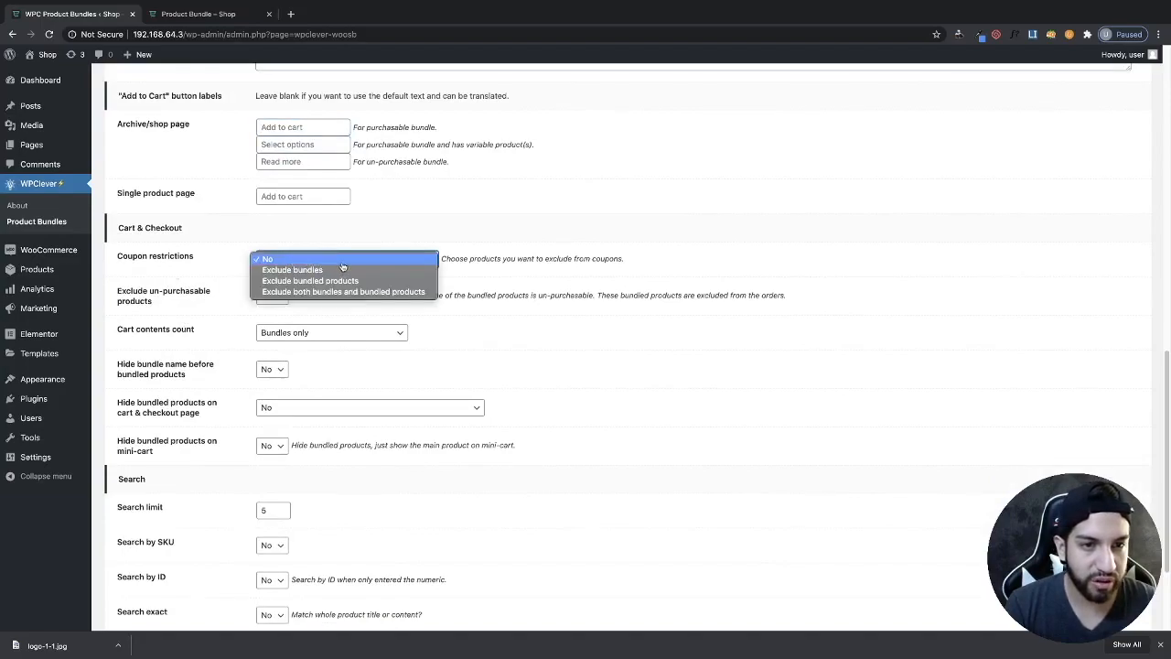
{"action": "left_click", "coordinate": [297, 272]}
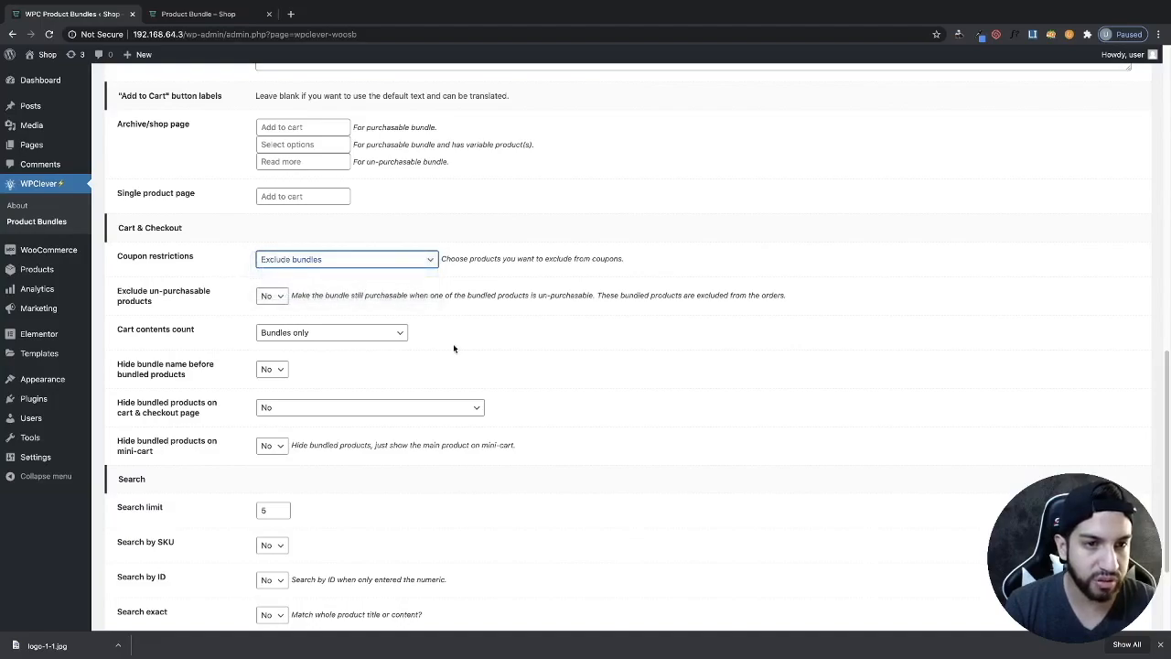
Step: Review the remaining Cart & Checkout settings and the Search settings, and return to the start of the settings page
{"action": "scroll", "coordinate": [453, 348], "scroll_direction": "down", "scroll_amount": 1}
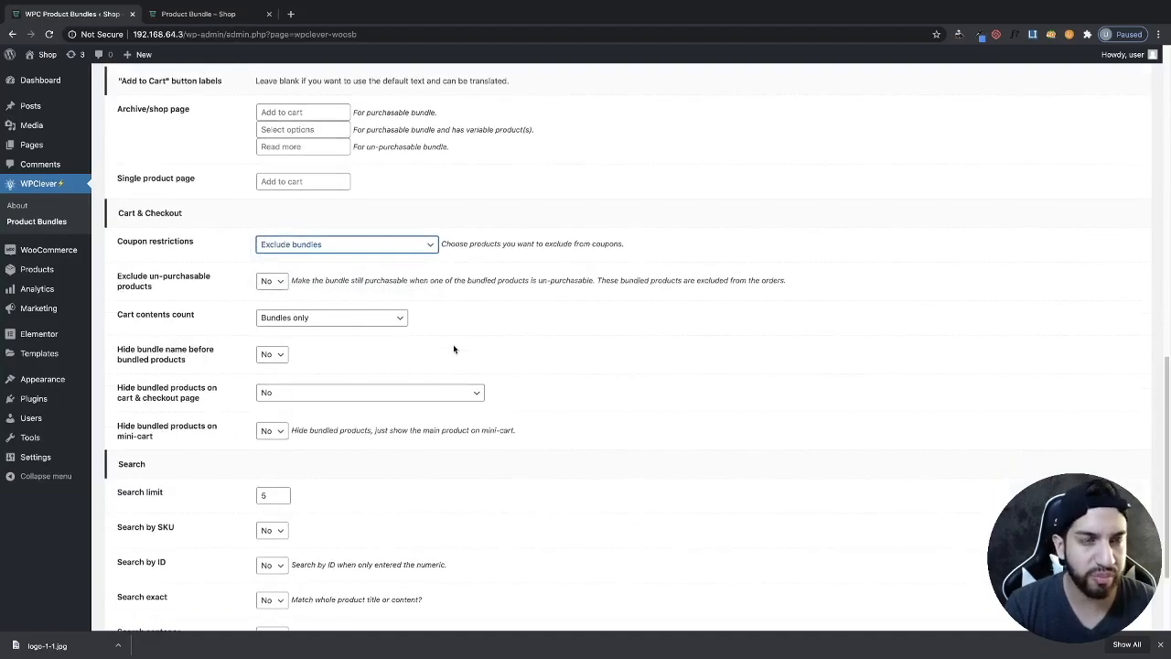
{"action": "scroll", "coordinate": [451, 348], "scroll_direction": "down", "scroll_amount": 1}
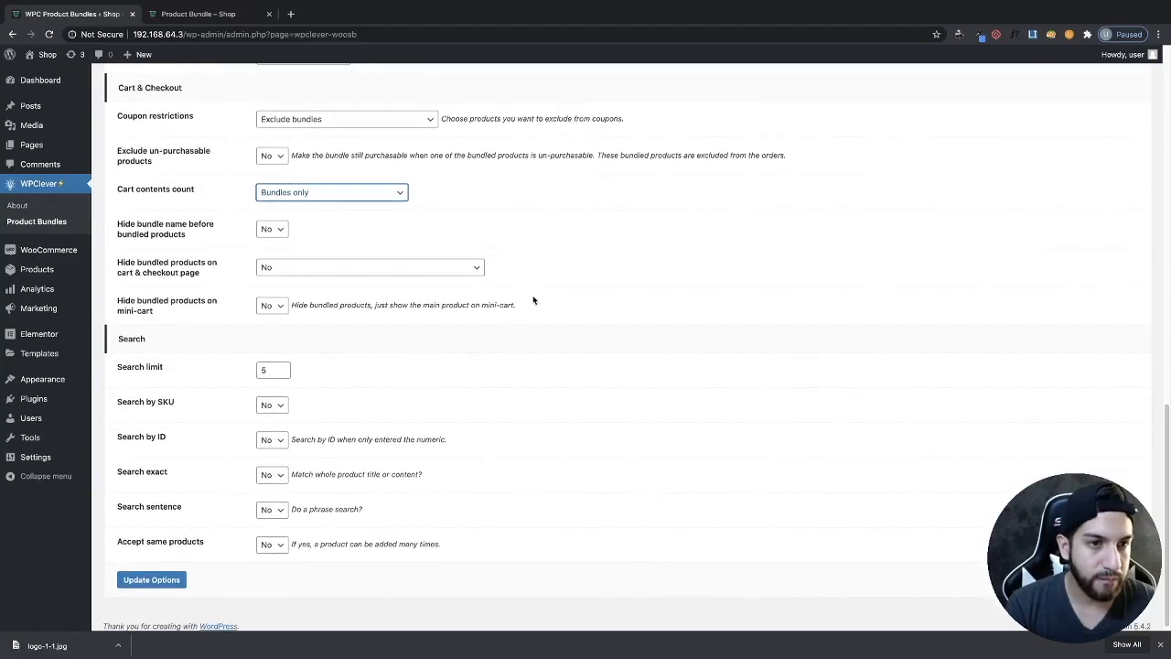
{"action": "scroll", "coordinate": [536, 303], "scroll_direction": "down", "scroll_amount": 1}
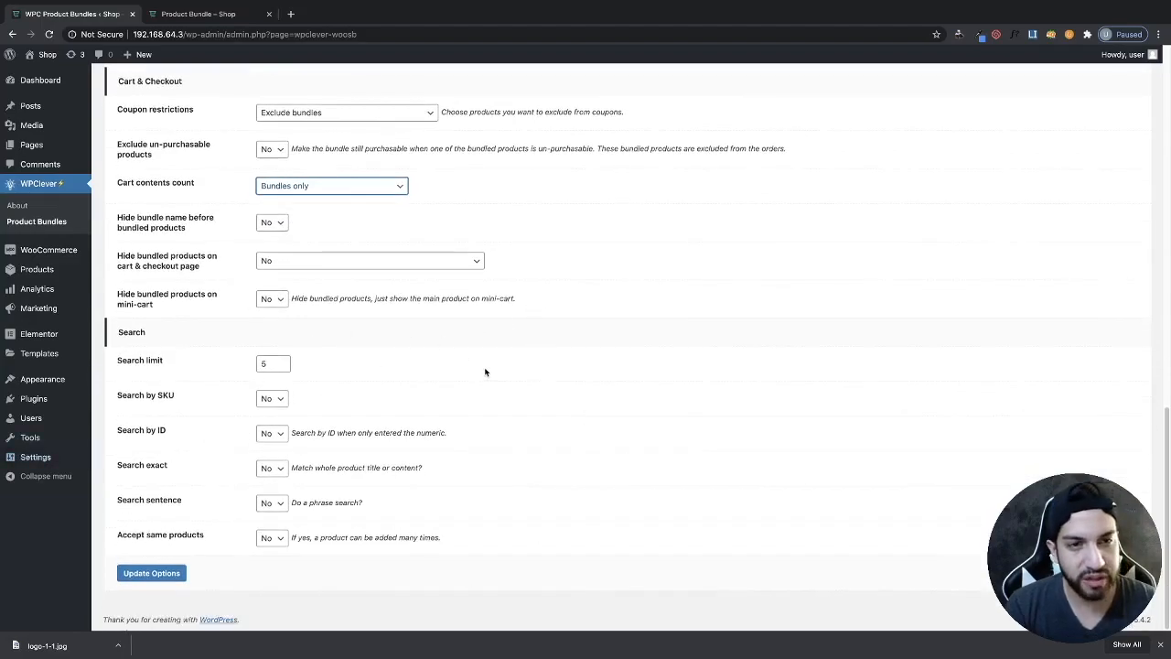
{"action": "scroll", "coordinate": [644, 408], "scroll_direction": "up", "scroll_amount": 15}
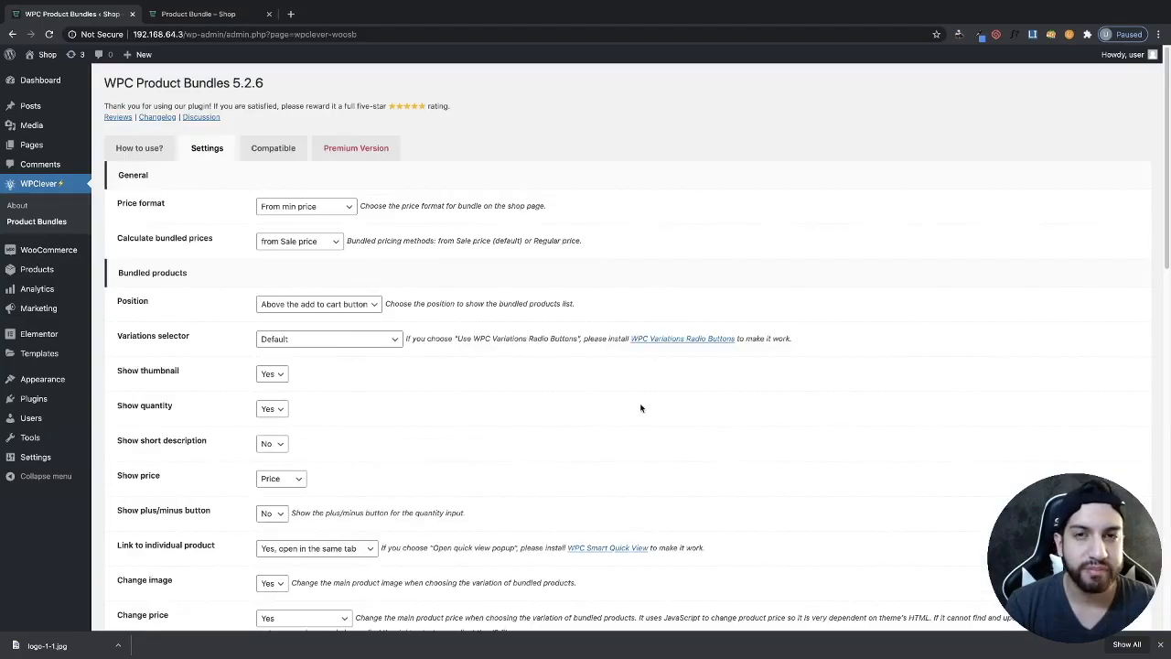